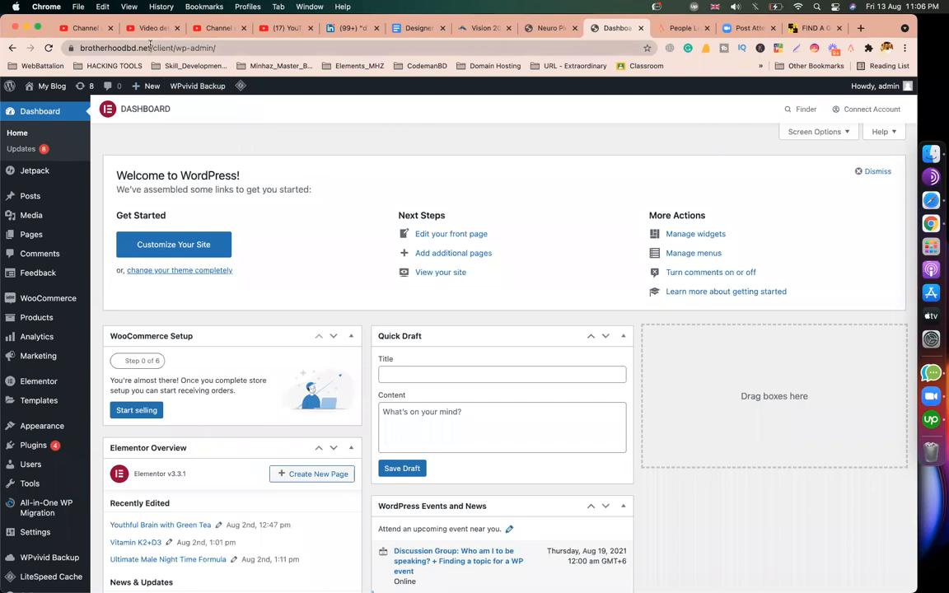
Step: Search Google for "amp" in a new tab and look over the results about Accelerated Mobile Pages
click(305, 134)
click(860, 28)
text(amp)
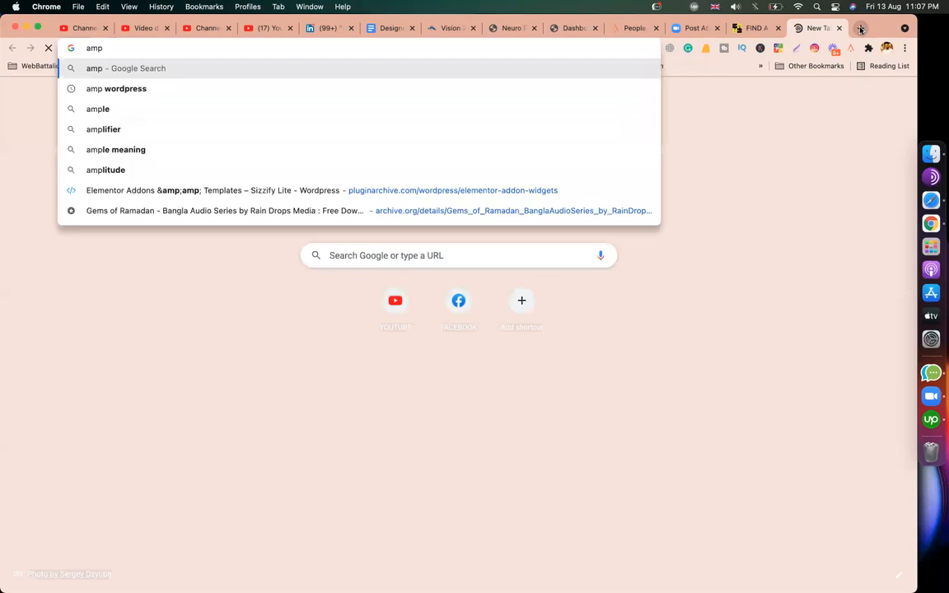
key(Return)
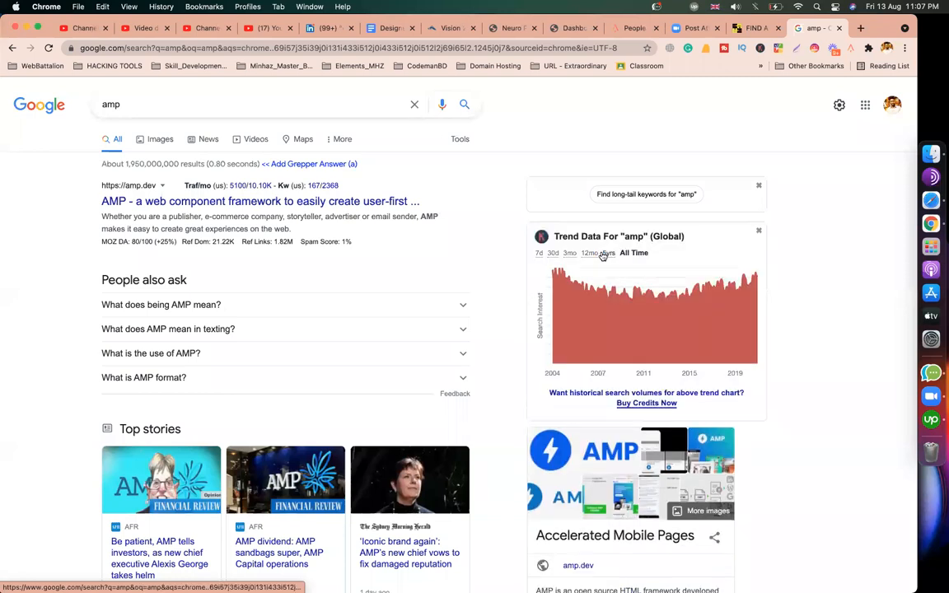
scroll(584, 483, down, 3)
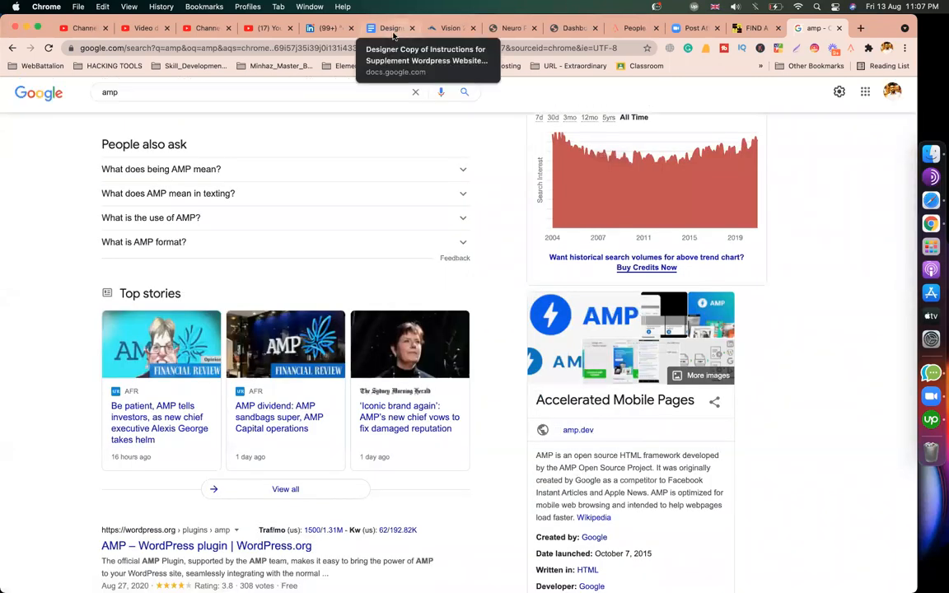
Step: On the WordPress site's Add Plugins page, dismiss the Elementor notice and search the plugins for "amp"
click(569, 30)
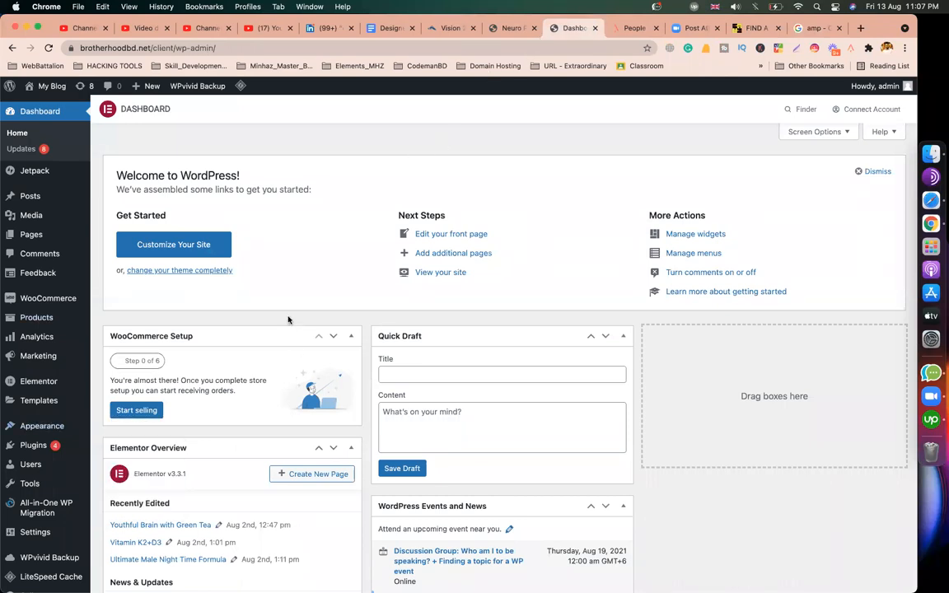
scroll(228, 321, down, 5)
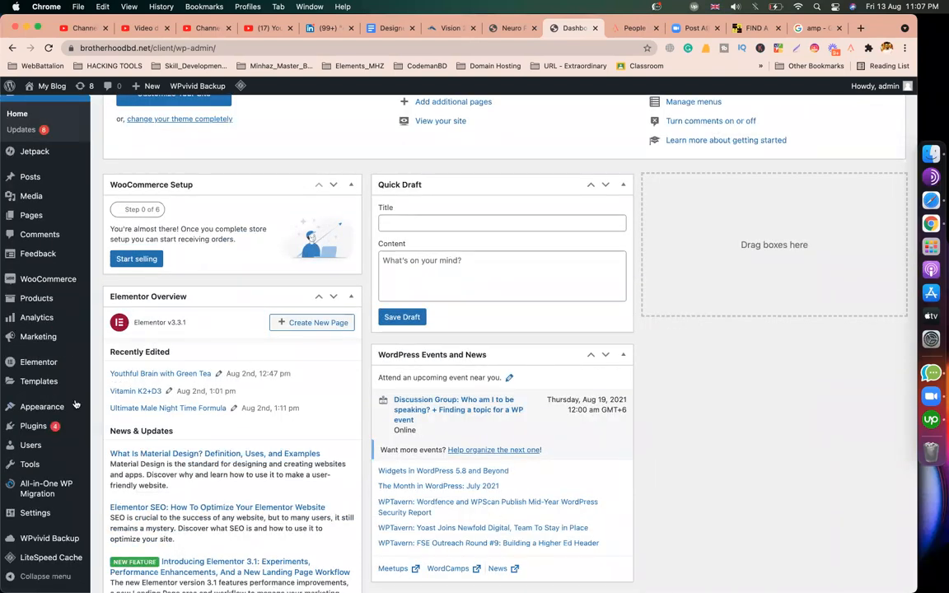
mouse_move(75, 404)
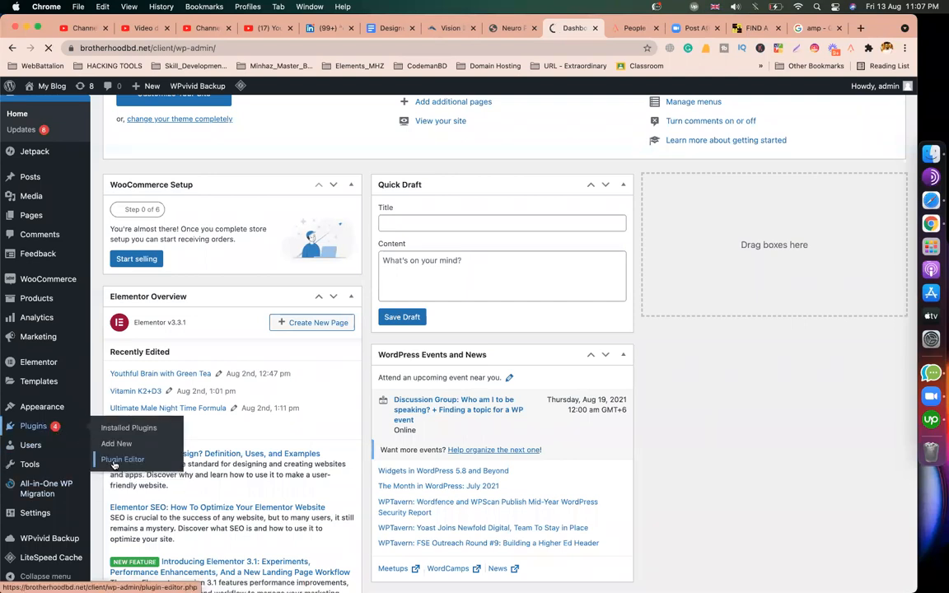
click(111, 444)
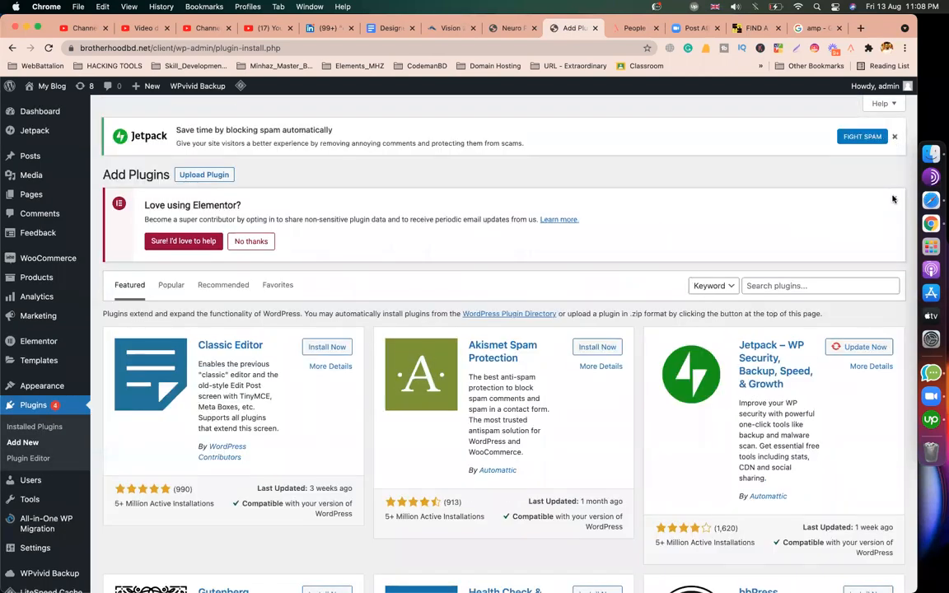
click(893, 200)
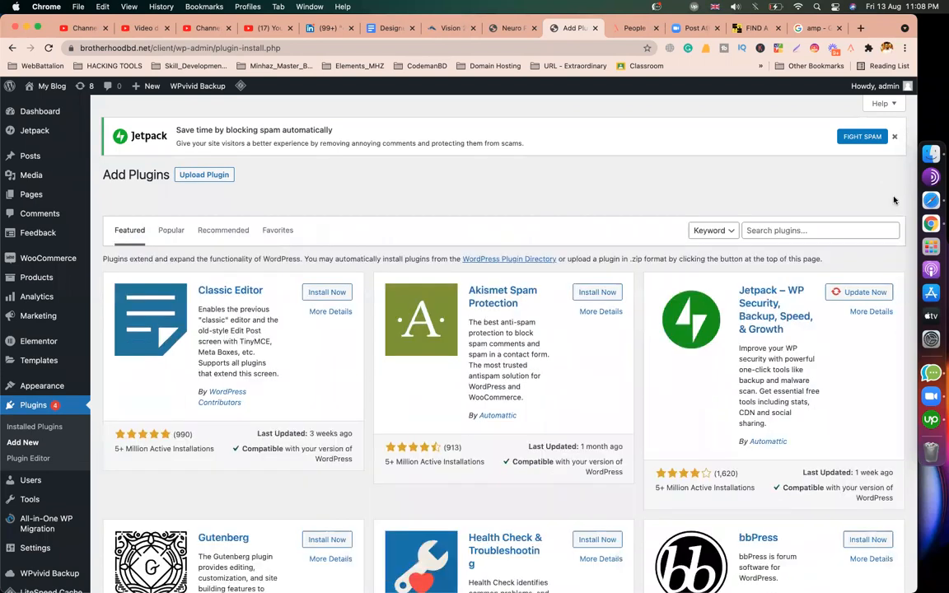
click(804, 207)
text(amp)
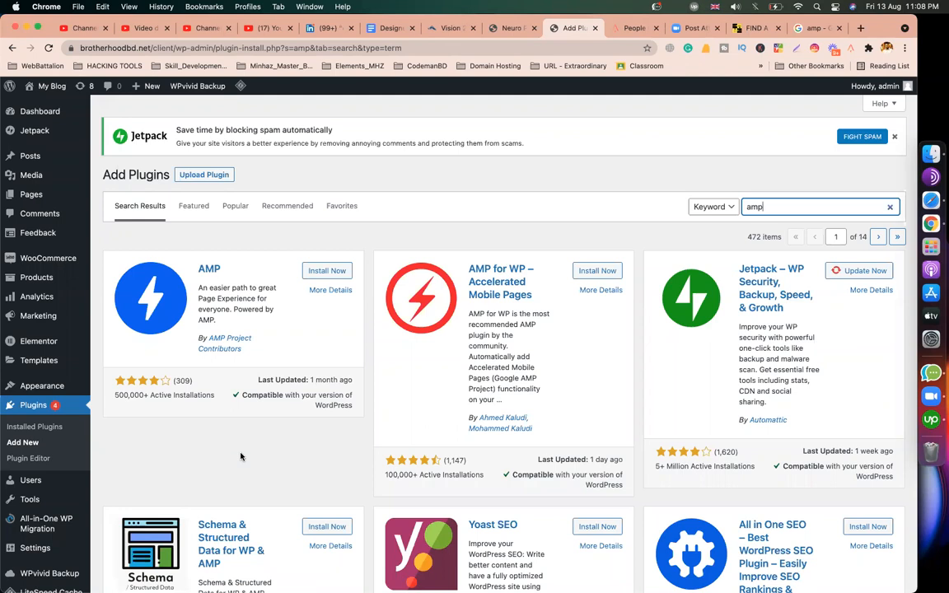
Step: Install and activate the AMP plugin by AMP Project Contributors
drag(796, 421, 749, 421)
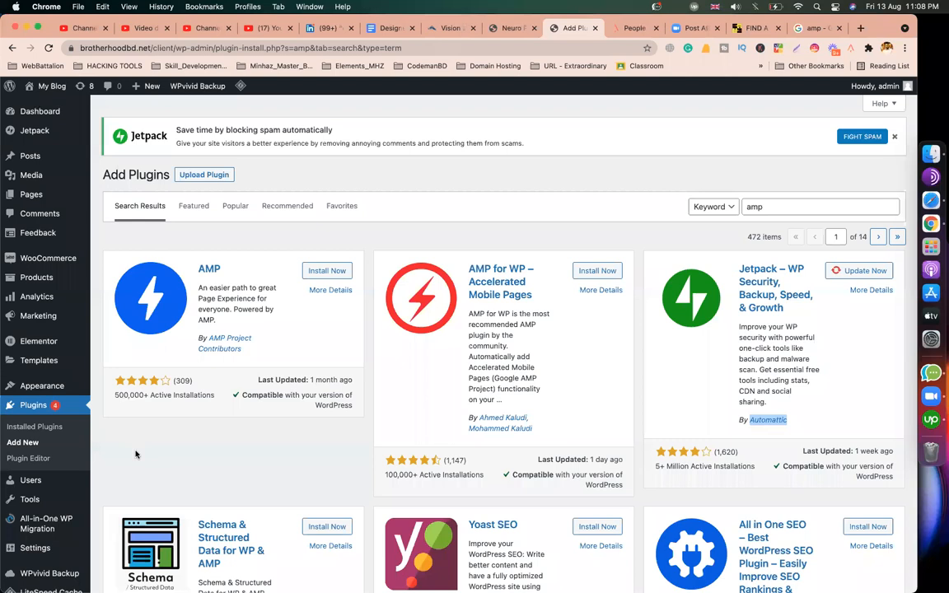
scroll(136, 454, down, 5)
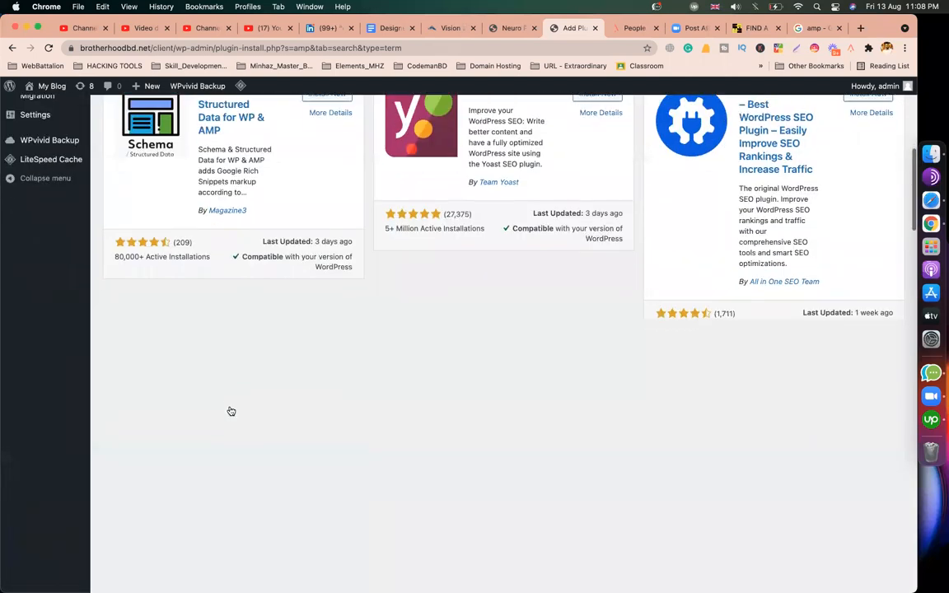
scroll(230, 387, up, 5)
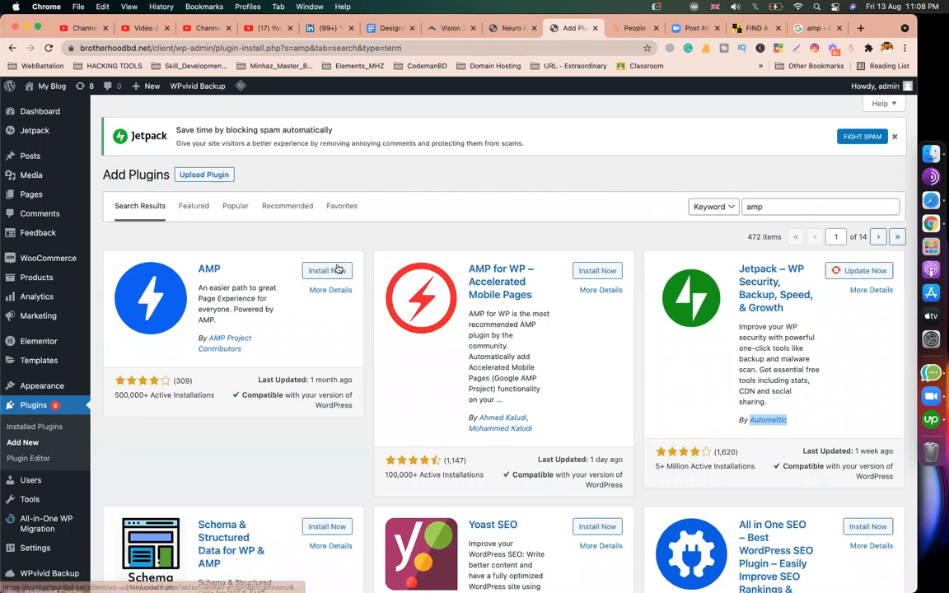
click(336, 269)
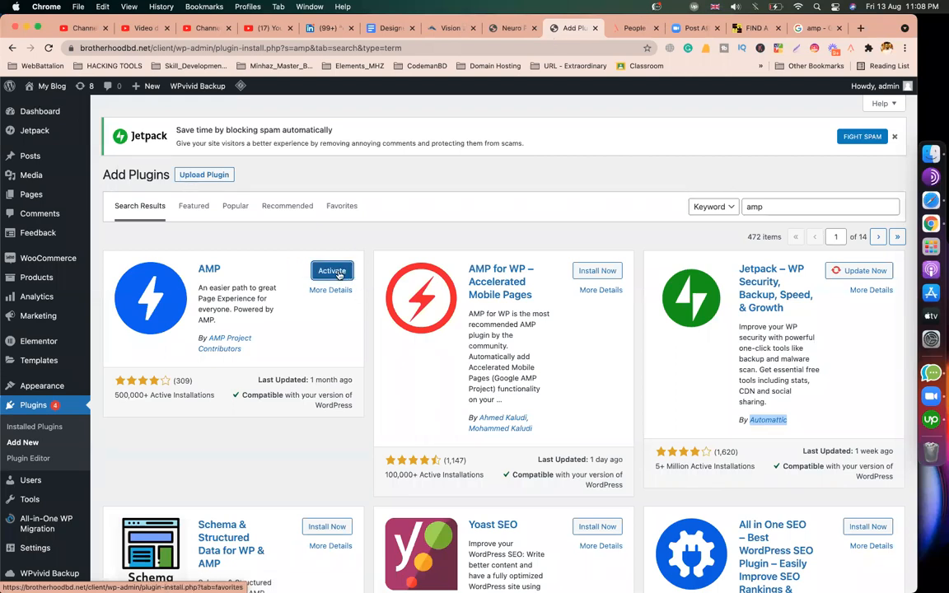
click(333, 271)
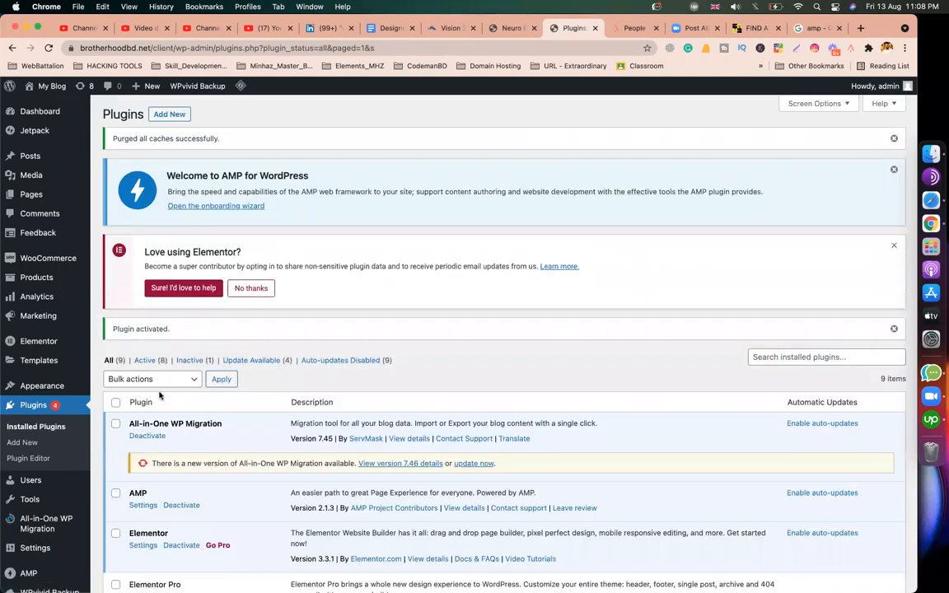
Step: Look over the installed plugins list and open the settings page of the AMP plugin
scroll(159, 396, down, 10)
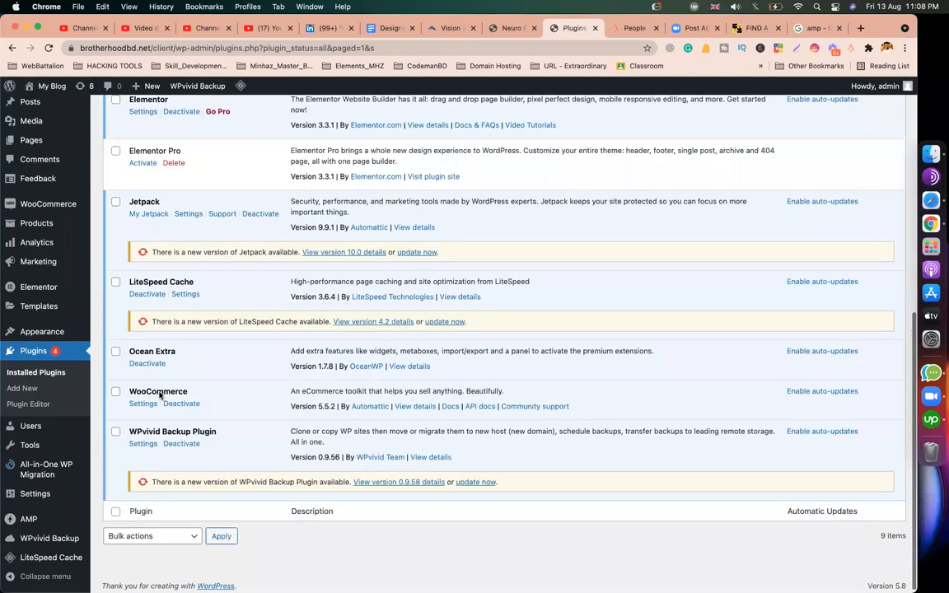
scroll(159, 395, up, 10)
scroll(159, 396, down, 10)
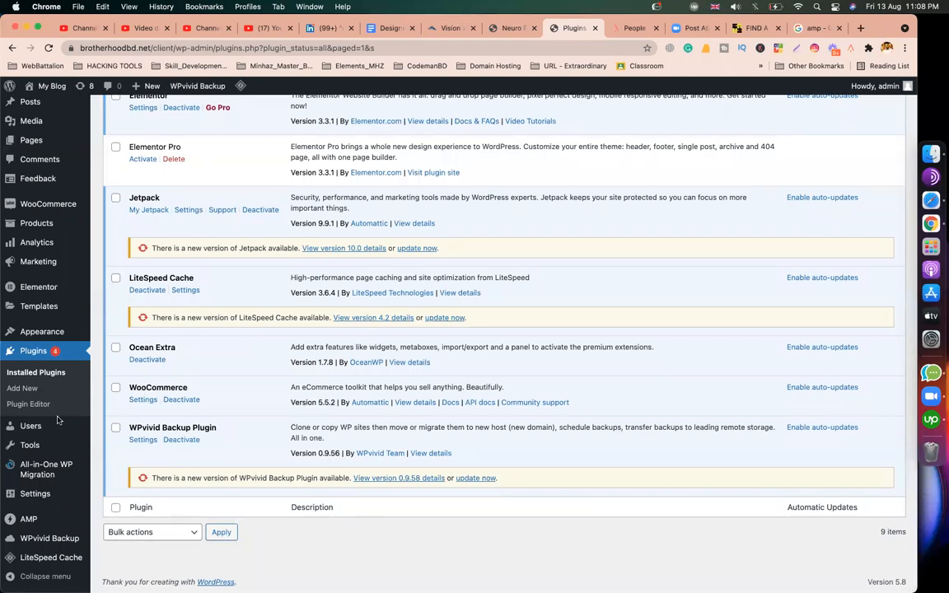
click(30, 521)
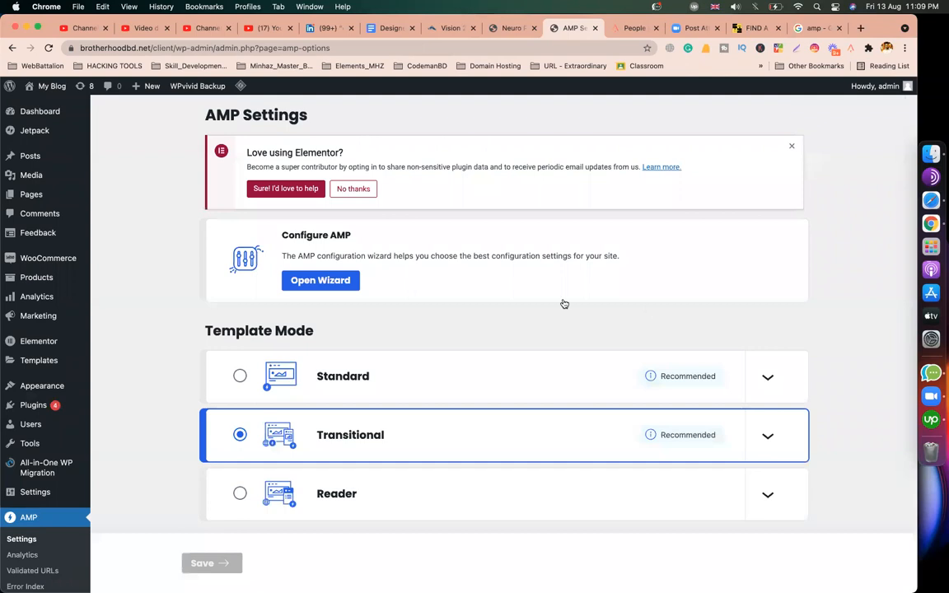
Step: Try the Reader template mode in the AMP settings
scroll(632, 307, down, 3)
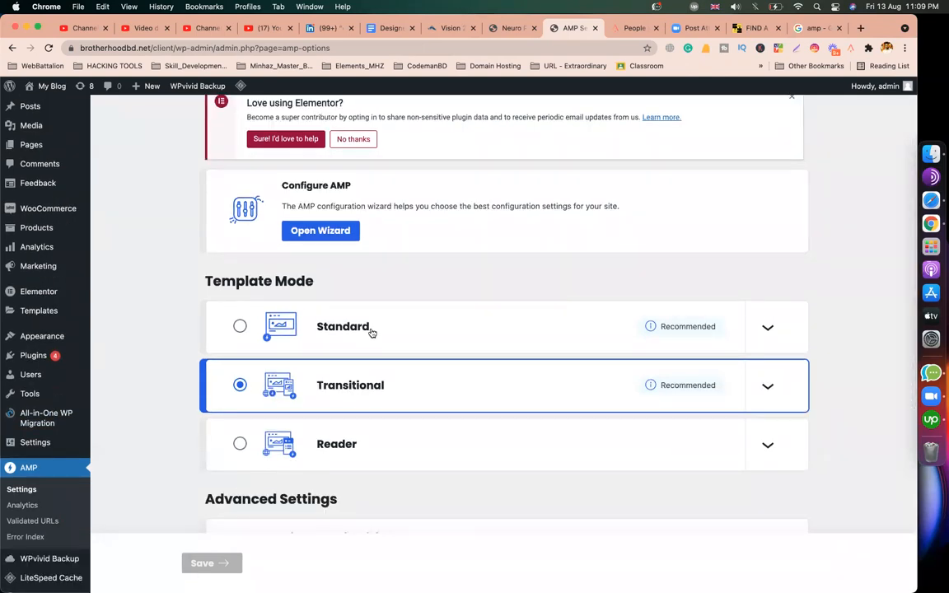
scroll(370, 412, down, 3)
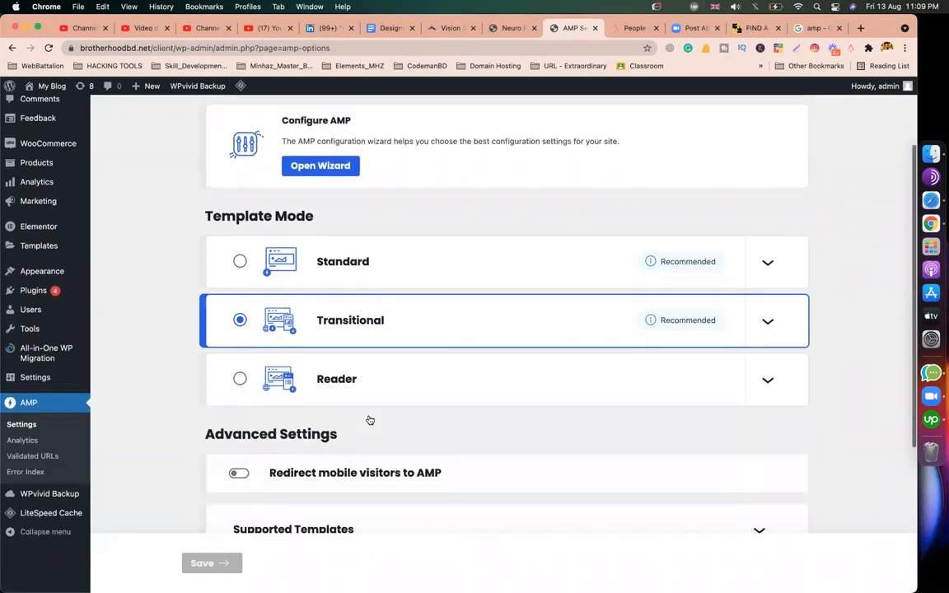
scroll(370, 420, down, 5)
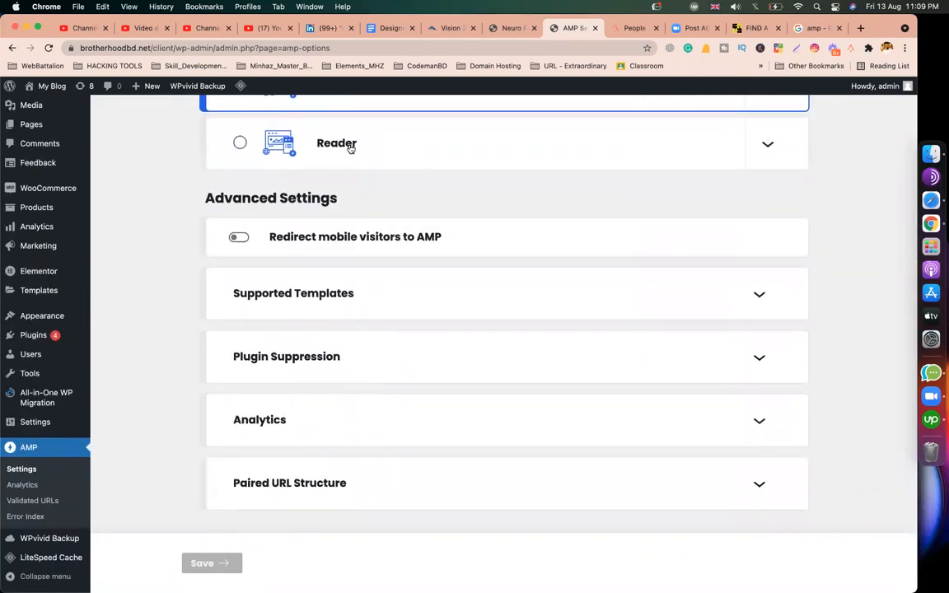
click(350, 147)
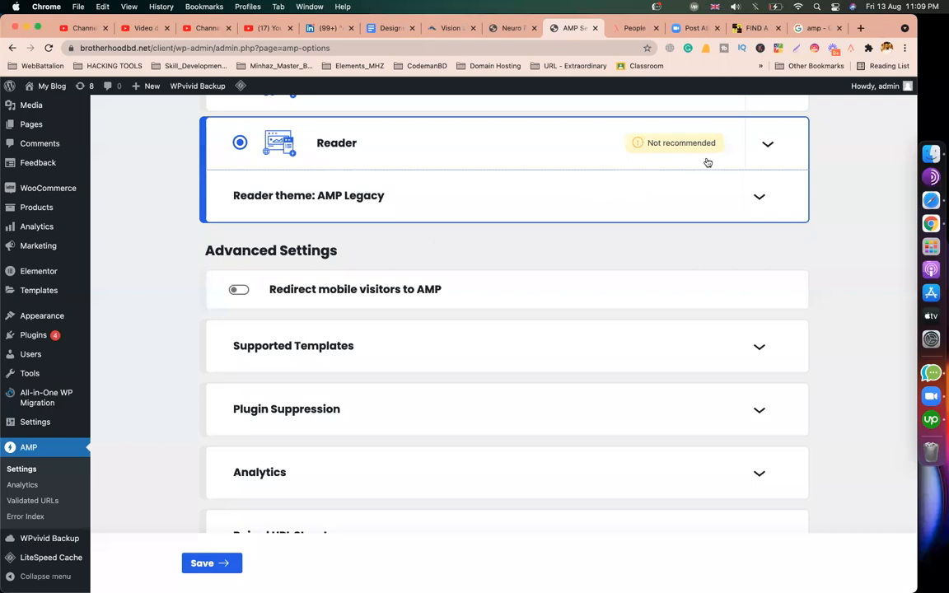
scroll(360, 204, up, 5)
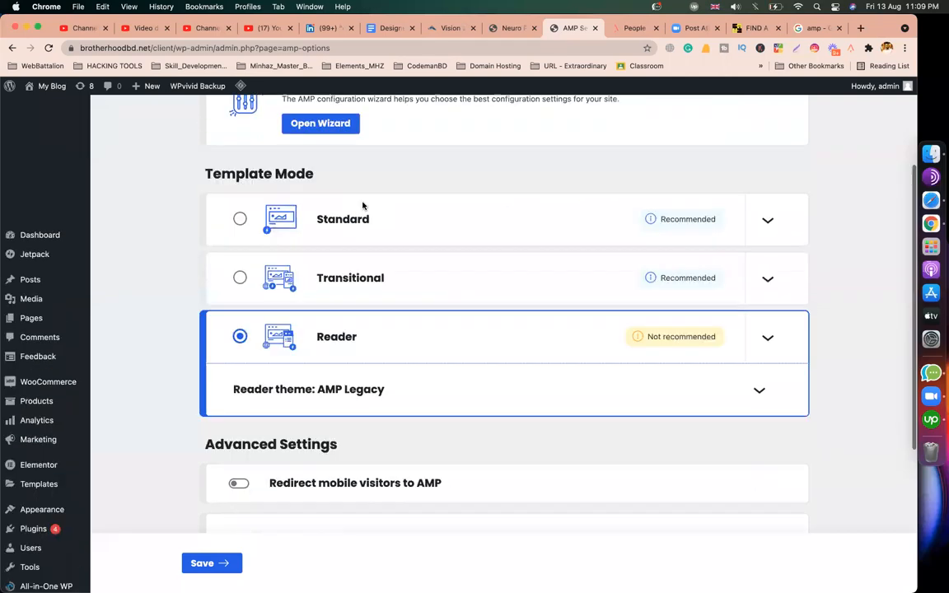
Step: Select the Standard template mode and expand its description to read how it works
click(347, 295)
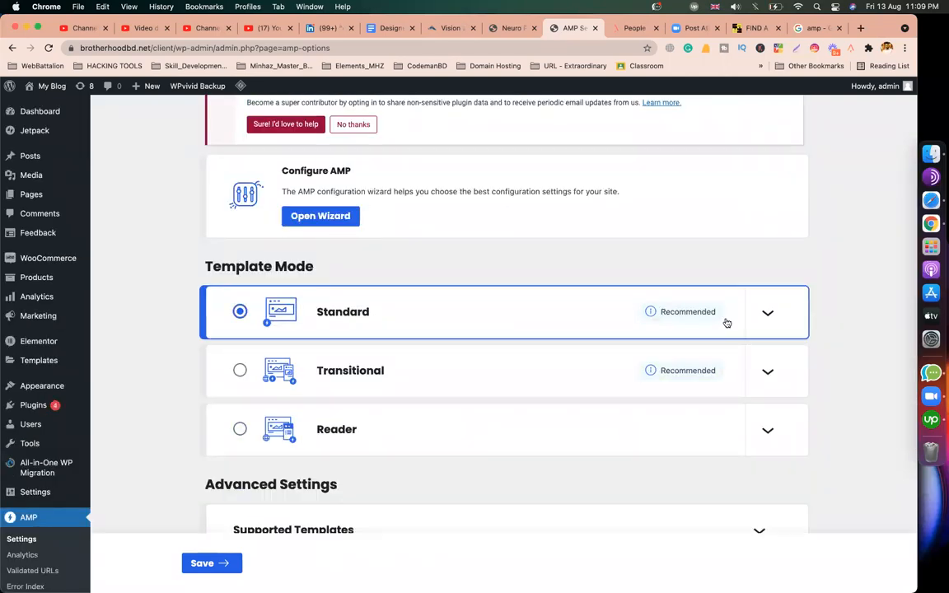
click(769, 311)
double_click(288, 363)
drag(409, 363, 423, 364)
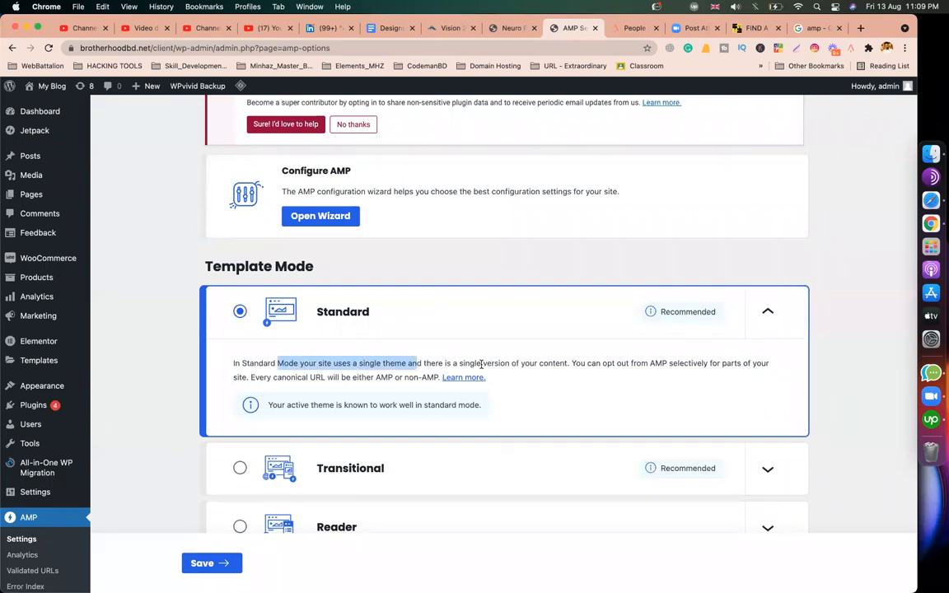
click(481, 364)
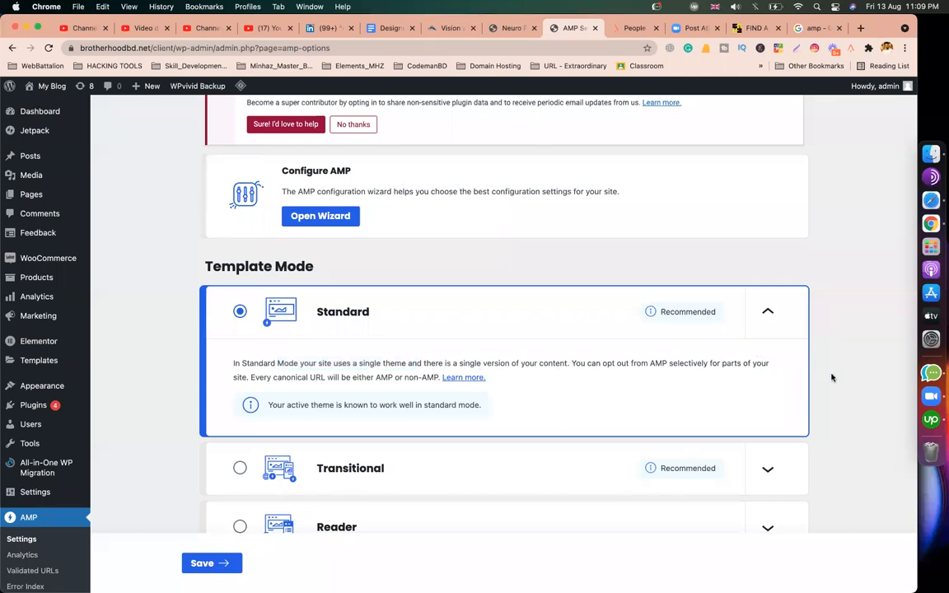
Step: Review the remaining template modes and advanced settings sections, and save the AMP settings
scroll(843, 391, down, 7)
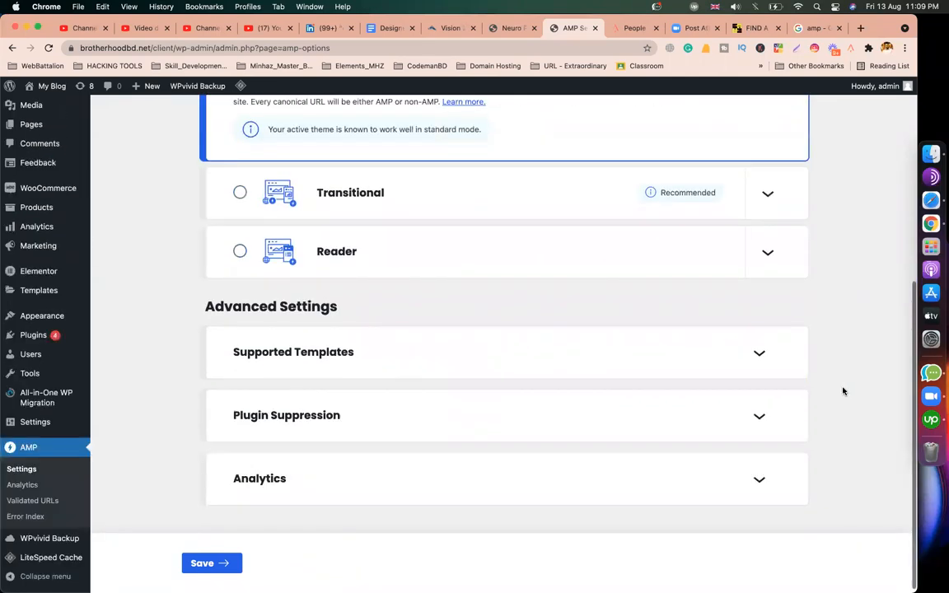
scroll(843, 391, up, 4)
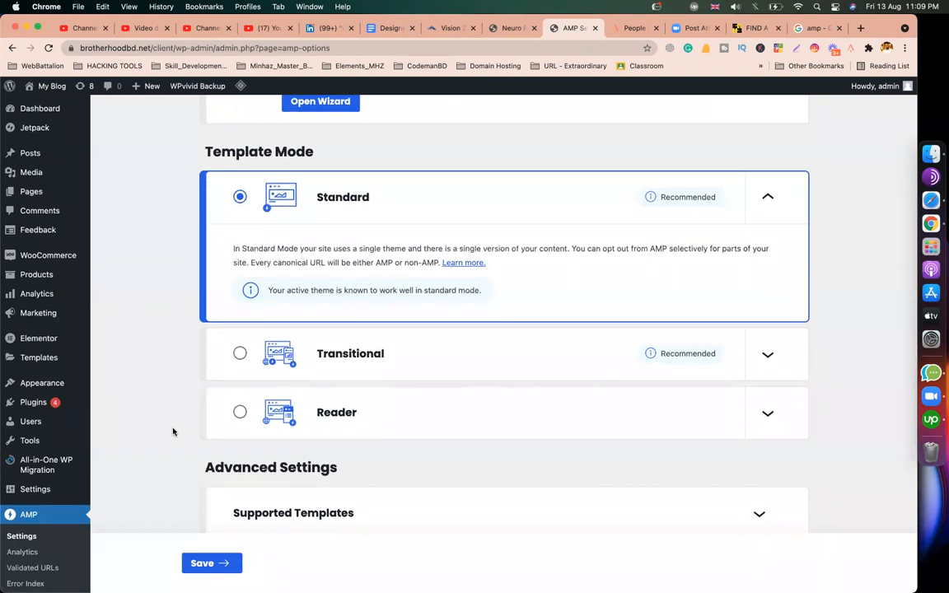
scroll(173, 431, down, 4)
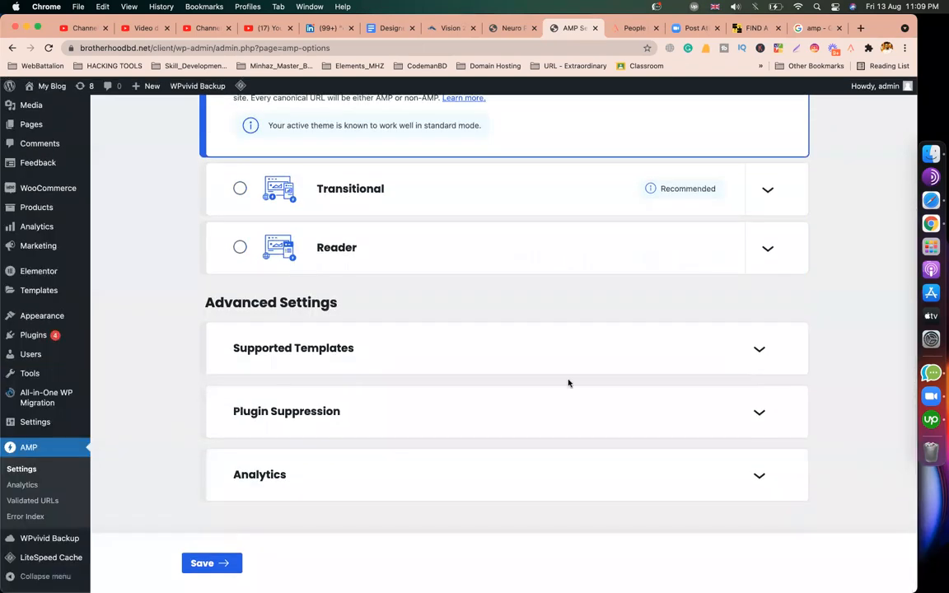
scroll(561, 387, down, 2)
click(206, 566)
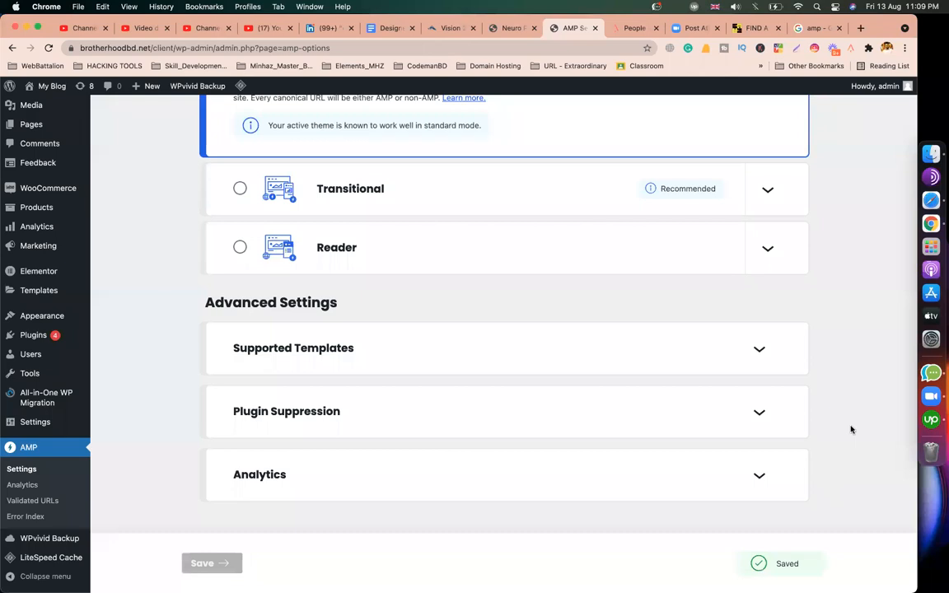
Step: In the Supported Templates settings, enable AMP for the content types Media, Landing Pages, My Templates and Products
scroll(853, 433, up, 6)
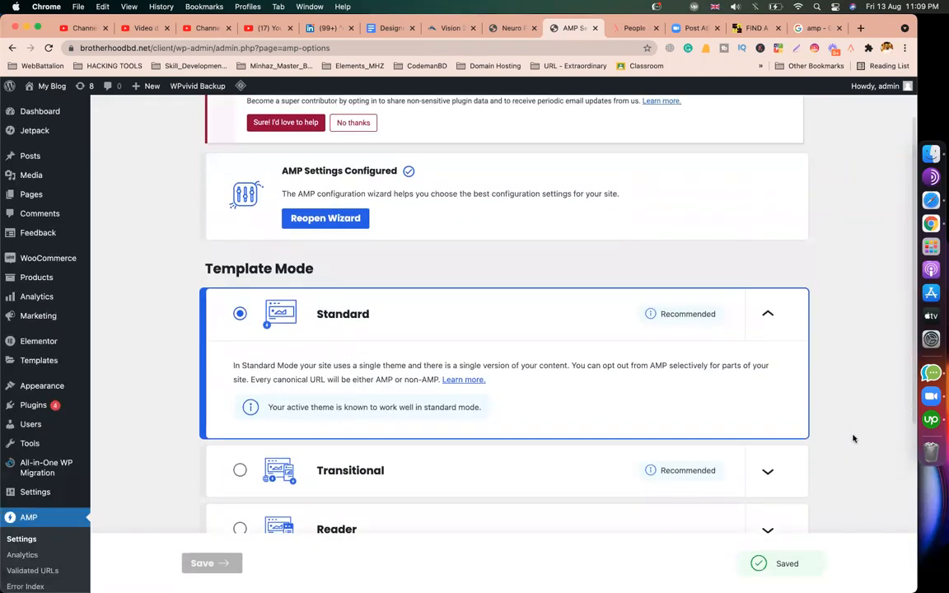
scroll(854, 438, down, 5)
scroll(854, 438, down, 1)
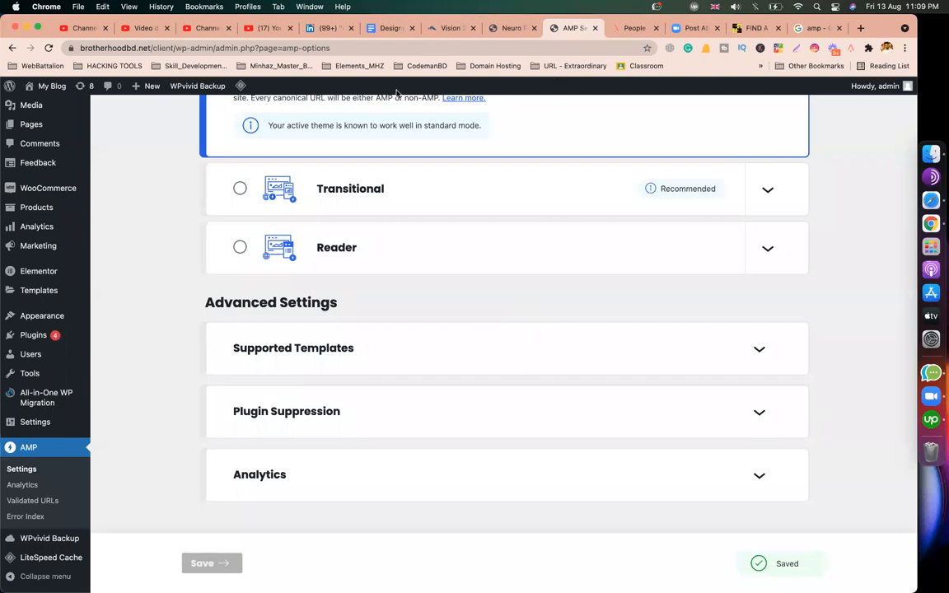
click(415, 350)
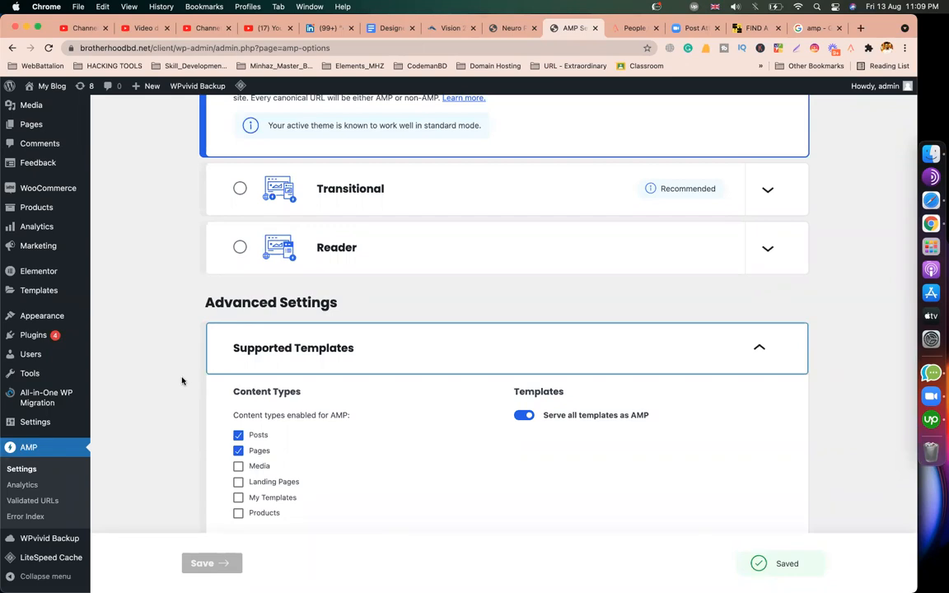
scroll(165, 411, down, 1)
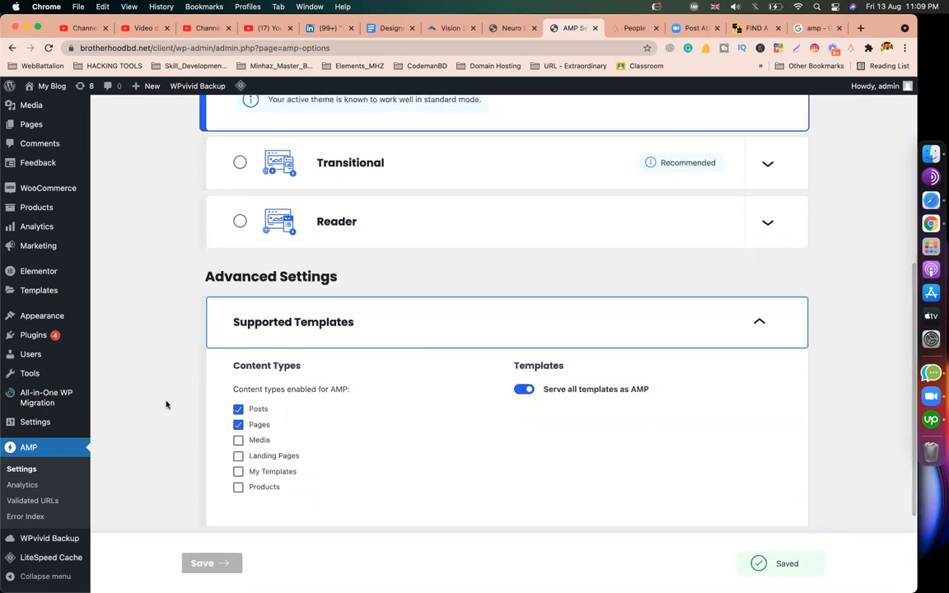
click(238, 441)
click(238, 455)
click(238, 471)
click(238, 487)
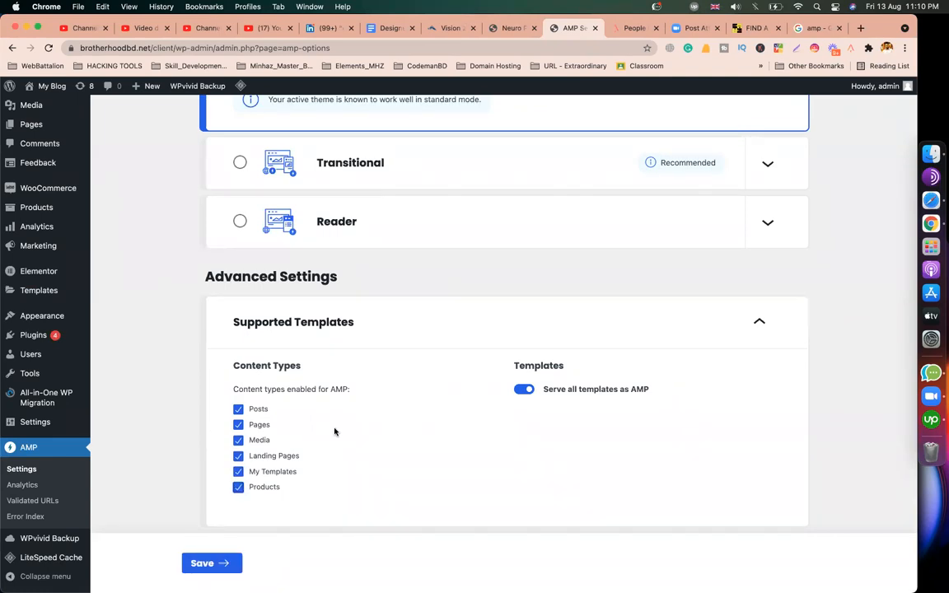
scroll(396, 421, down, 3)
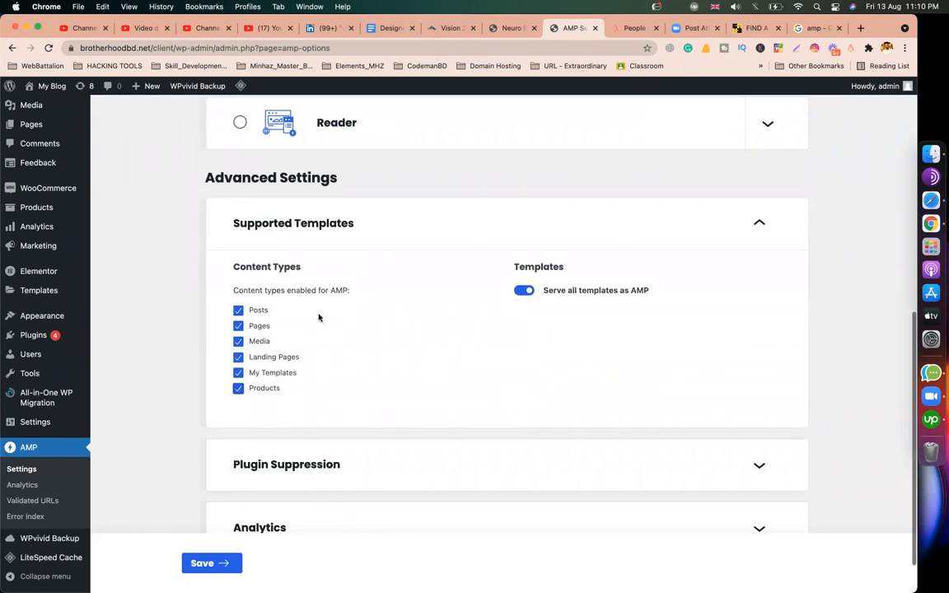
Step: Save the AMP settings, and expand the Plugin Suppression and Analytics sections to review their contents
scroll(396, 346, down, 2)
click(208, 564)
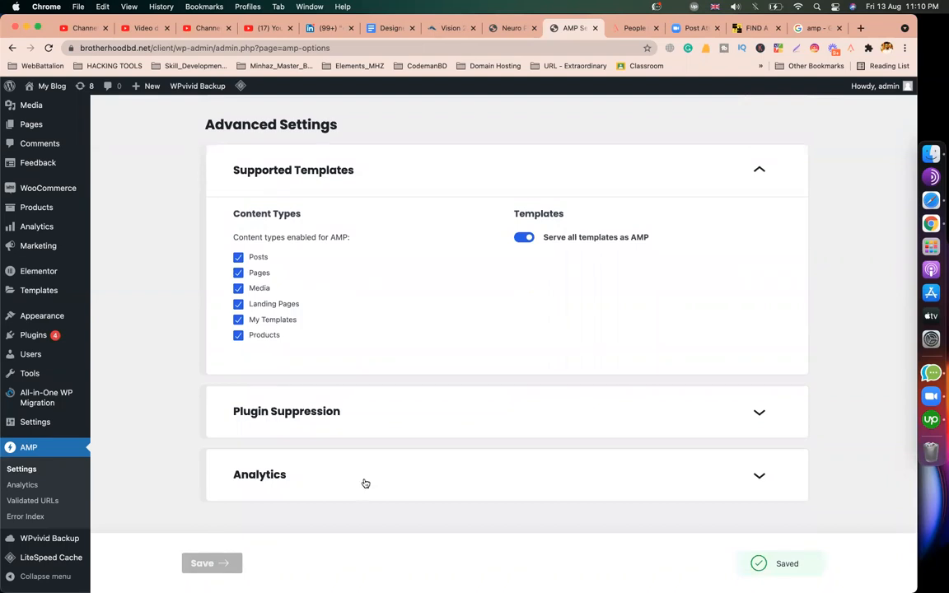
click(328, 412)
scroll(330, 415, down, 2)
scroll(185, 512, down, 5)
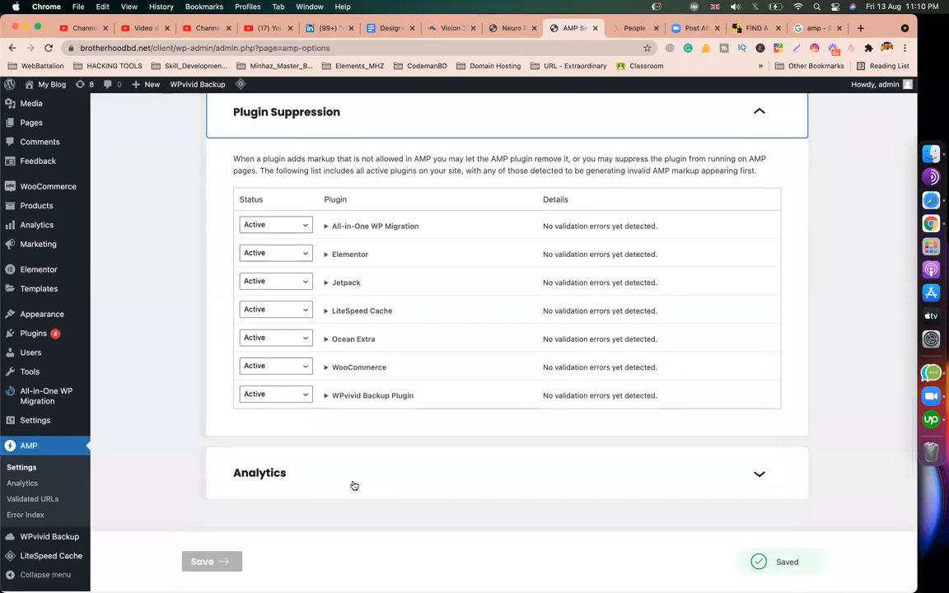
click(353, 485)
scroll(153, 416, up, 3)
scroll(153, 416, up, 10)
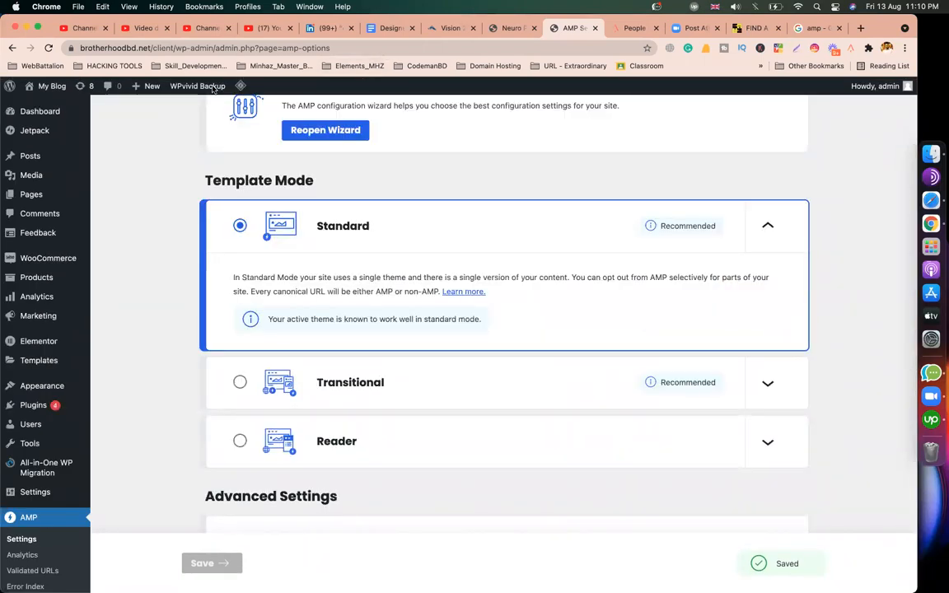
click(176, 49)
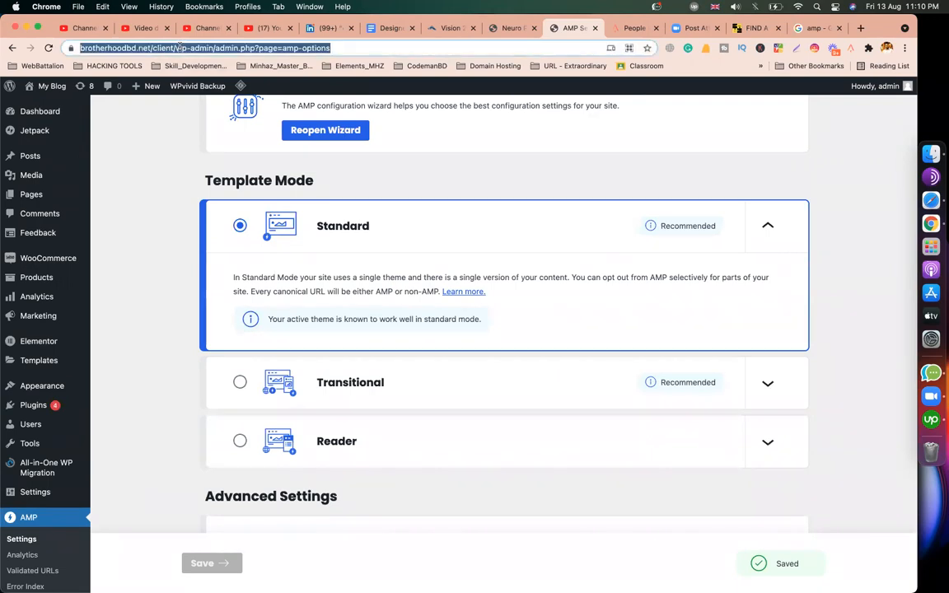
drag(177, 47, 2, 10)
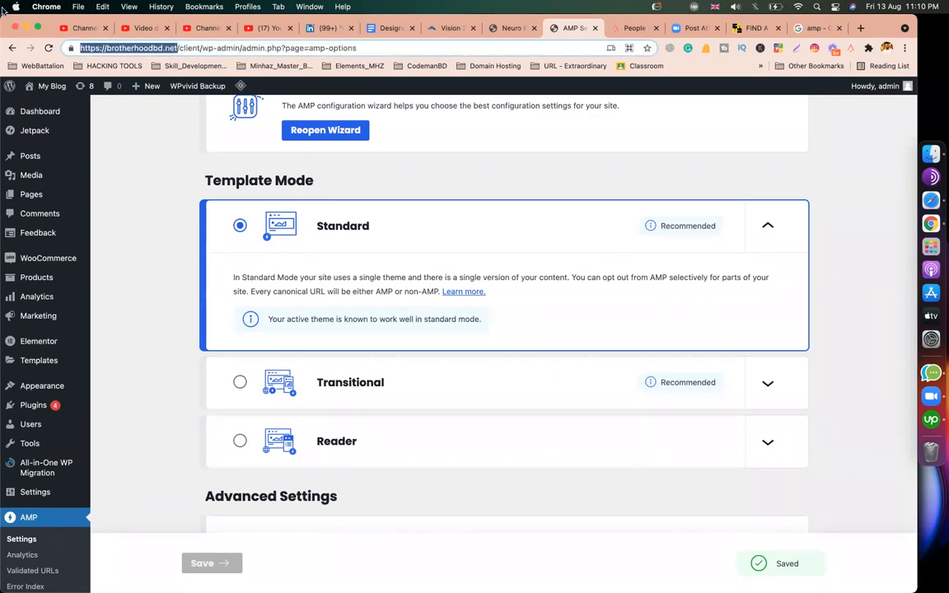
click(3, 11)
click(160, 50)
right_click(160, 50)
click(186, 140)
key(super+t)
key(super+v)
key(Return)
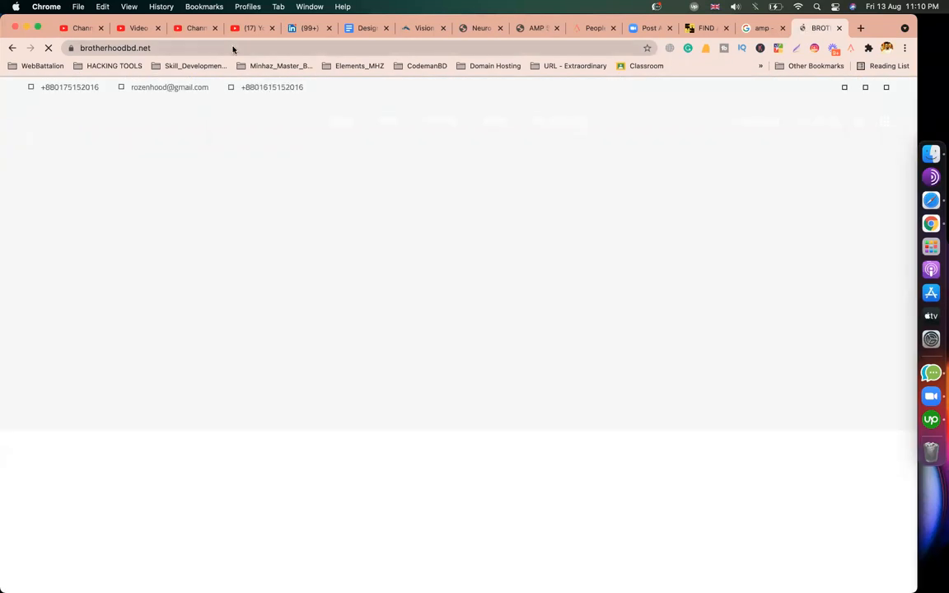
click(233, 47)
right_click(234, 47)
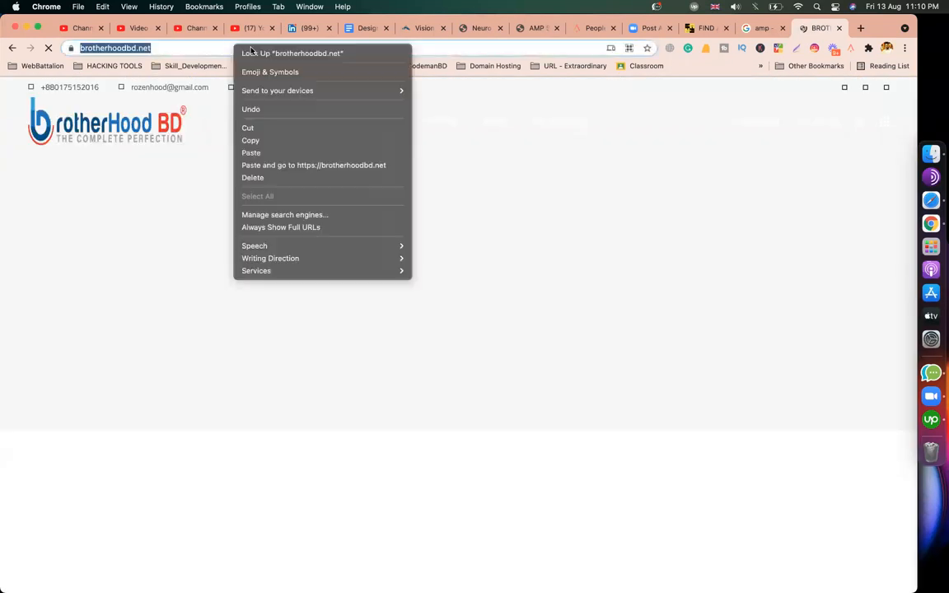
click(198, 47)
click(203, 47)
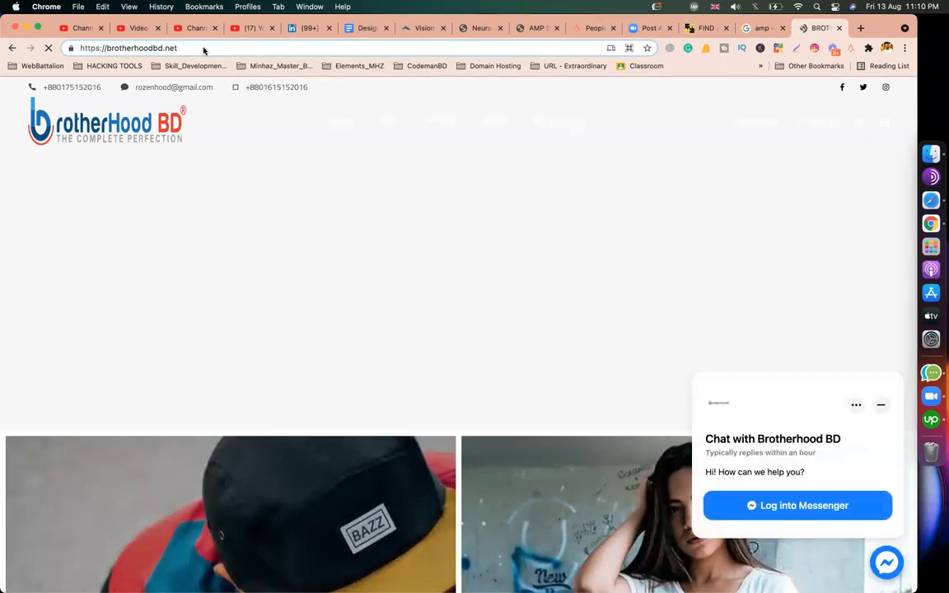
text(/clien)
text(t)
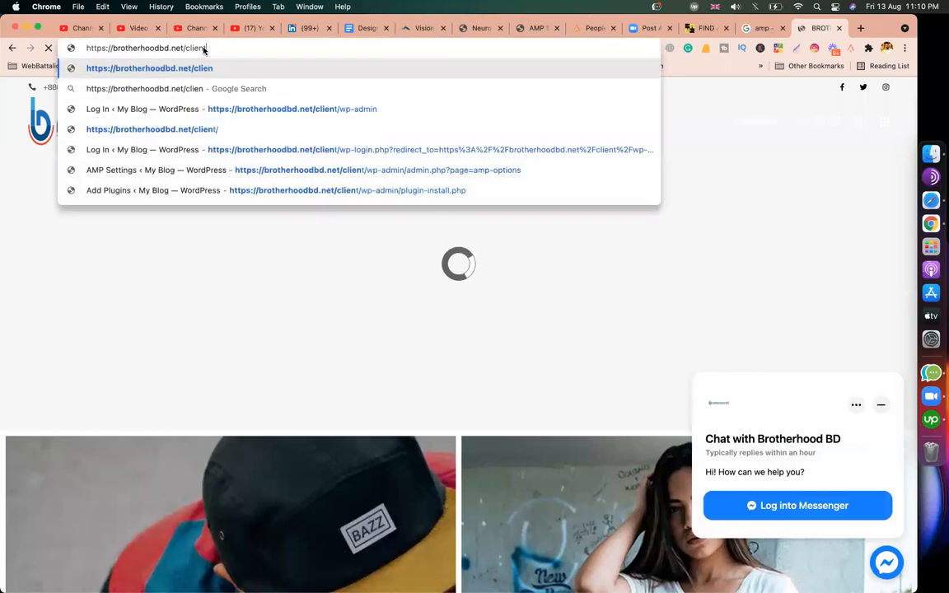
key(Return)
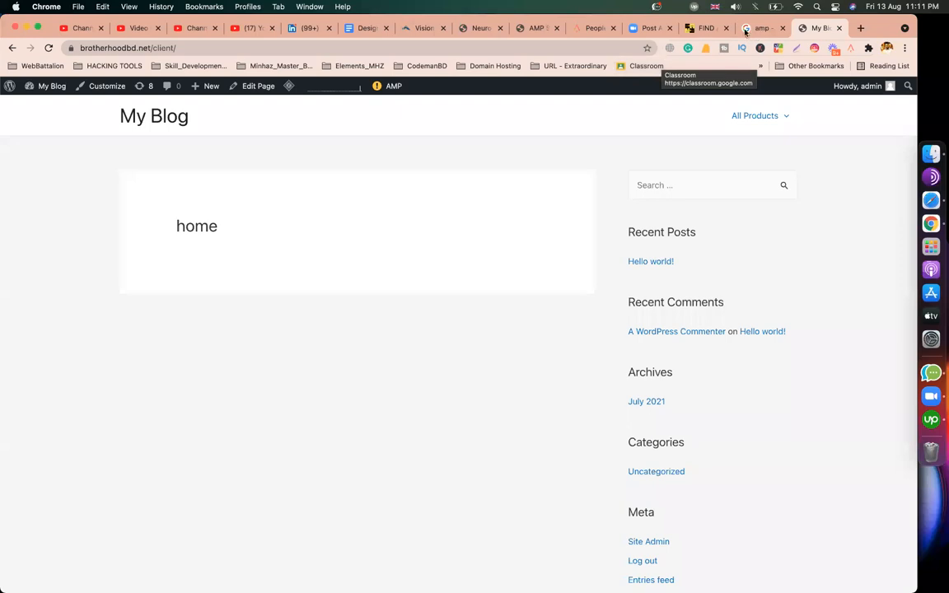
click(537, 28)
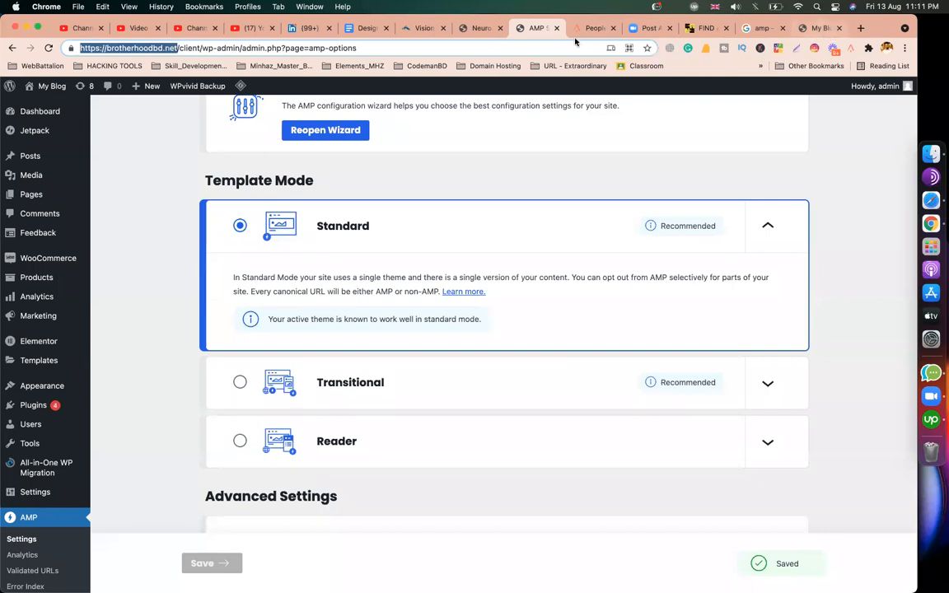
click(820, 28)
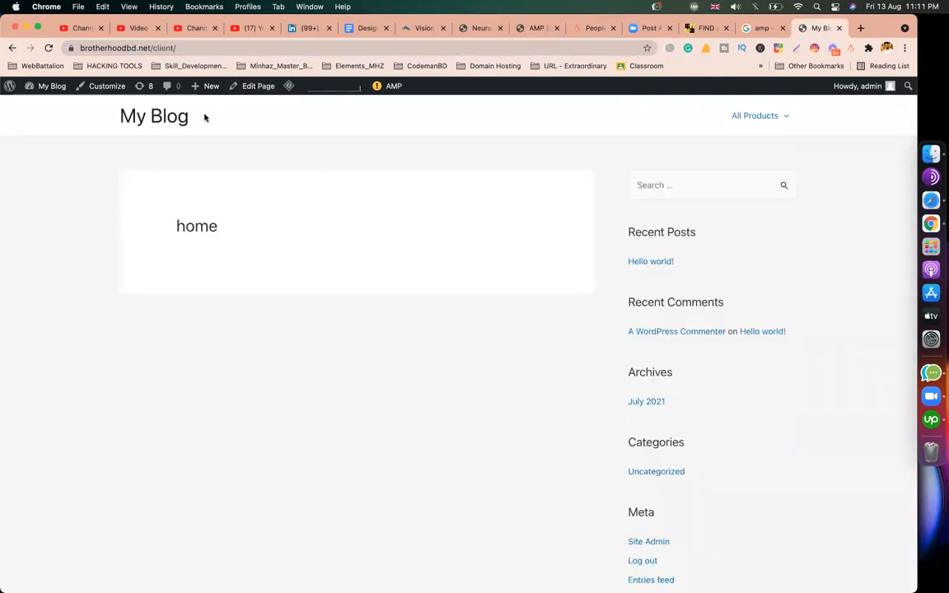
scroll(590, 220, down, 5)
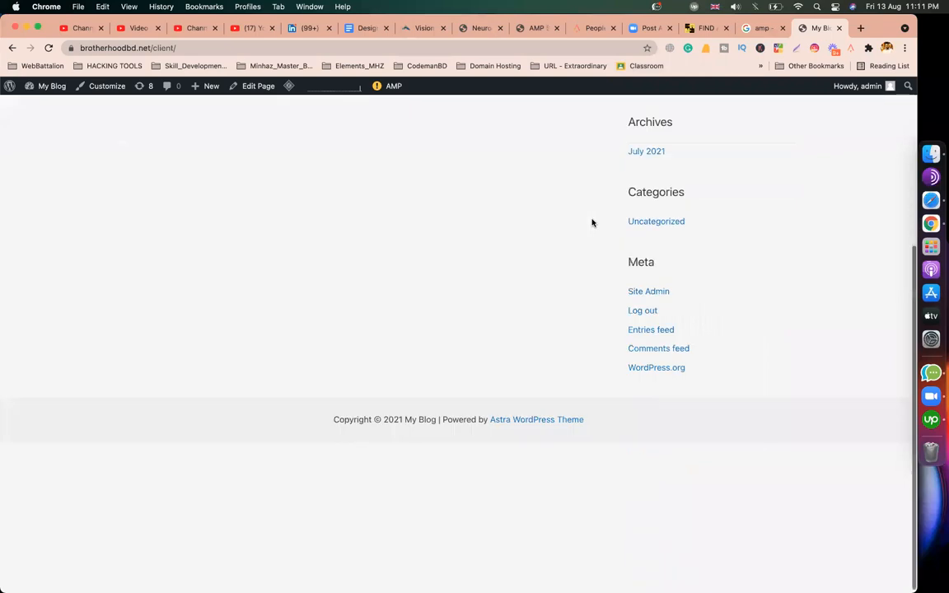
Step: From the WordPress list of pages, open the Complete Cleanse page in a new tab and look through its content
click(536, 30)
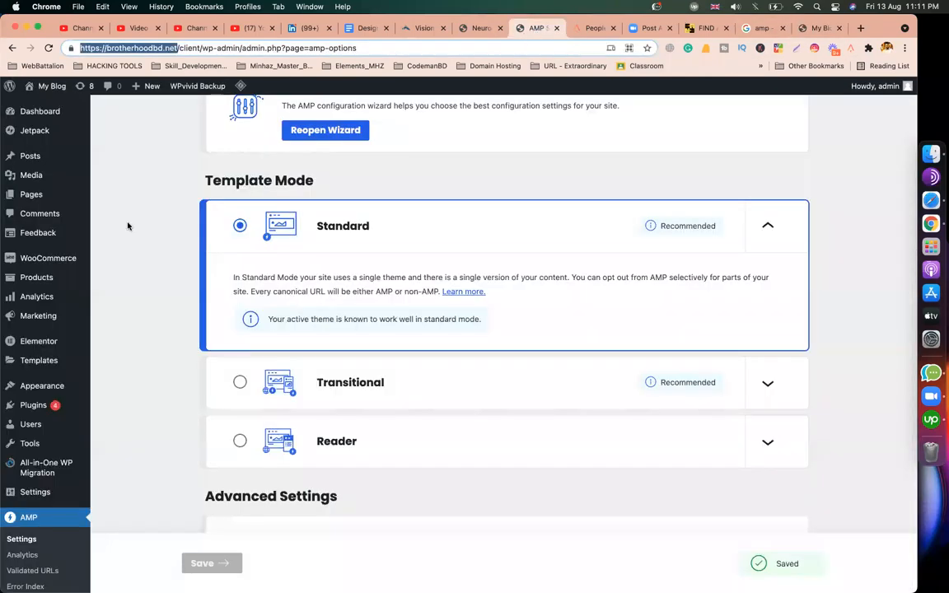
click(122, 200)
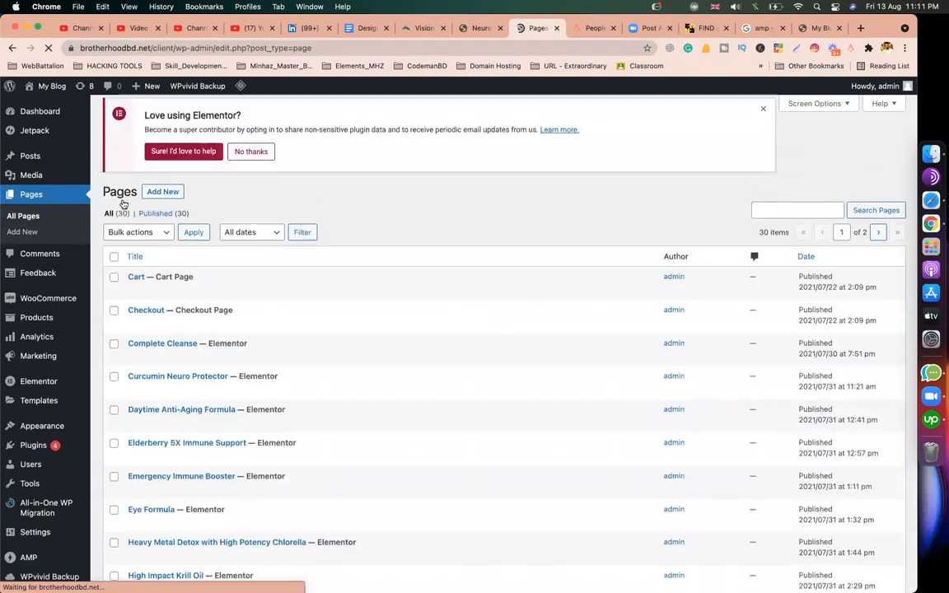
scroll(190, 297, down, 1)
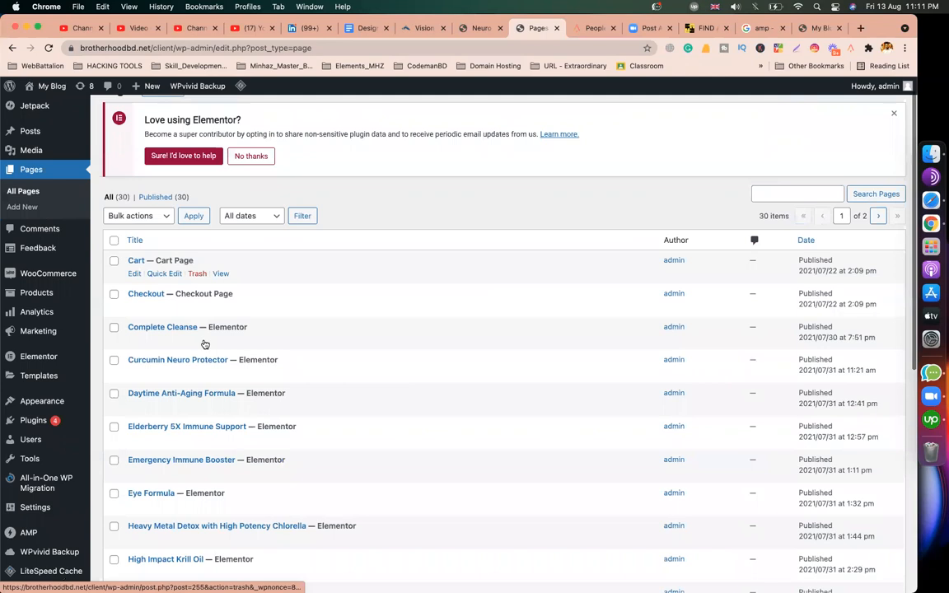
right_click(221, 341)
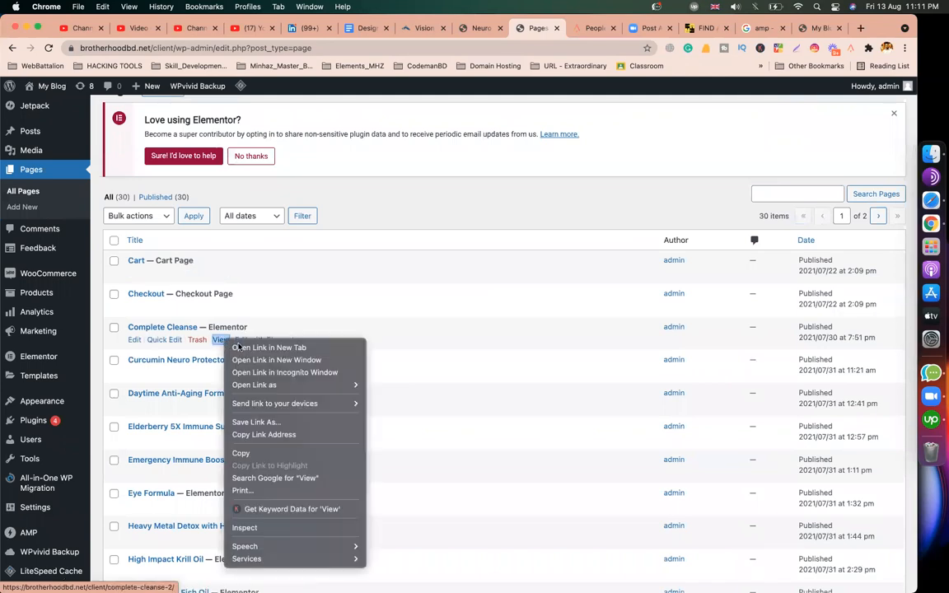
click(239, 348)
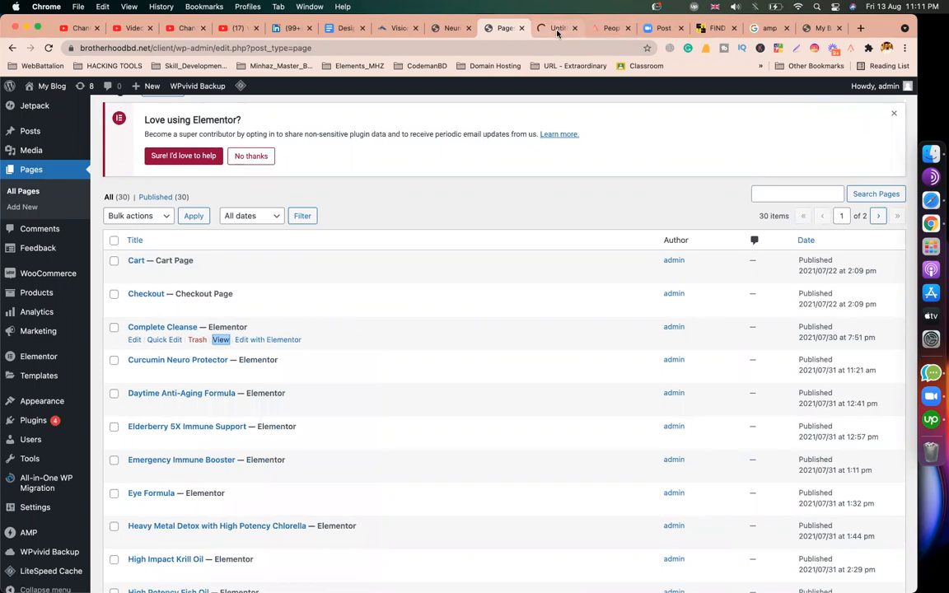
click(556, 29)
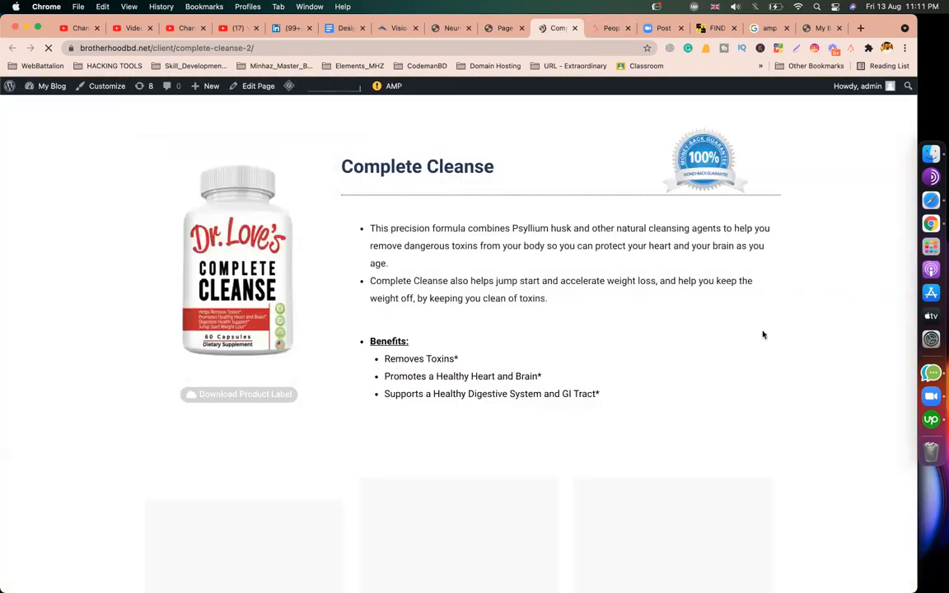
scroll(763, 335, down, 5)
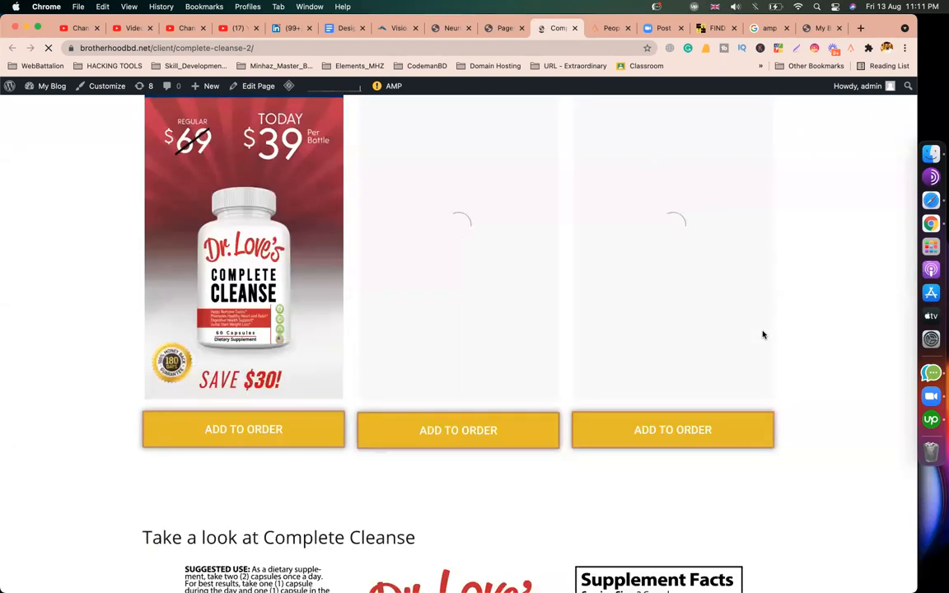
scroll(763, 334, up, 1)
scroll(763, 334, up, 5)
scroll(763, 334, down, 5)
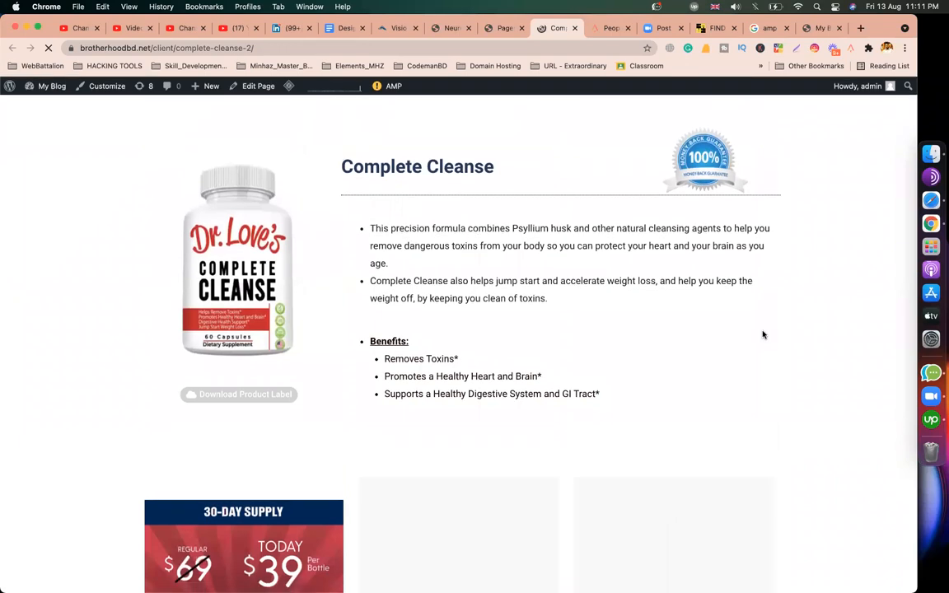
scroll(762, 334, up, 5)
Step: Try to load the AMP version of the Complete Cleanse page by adding ?amp after the address's trailing slash
click(284, 47)
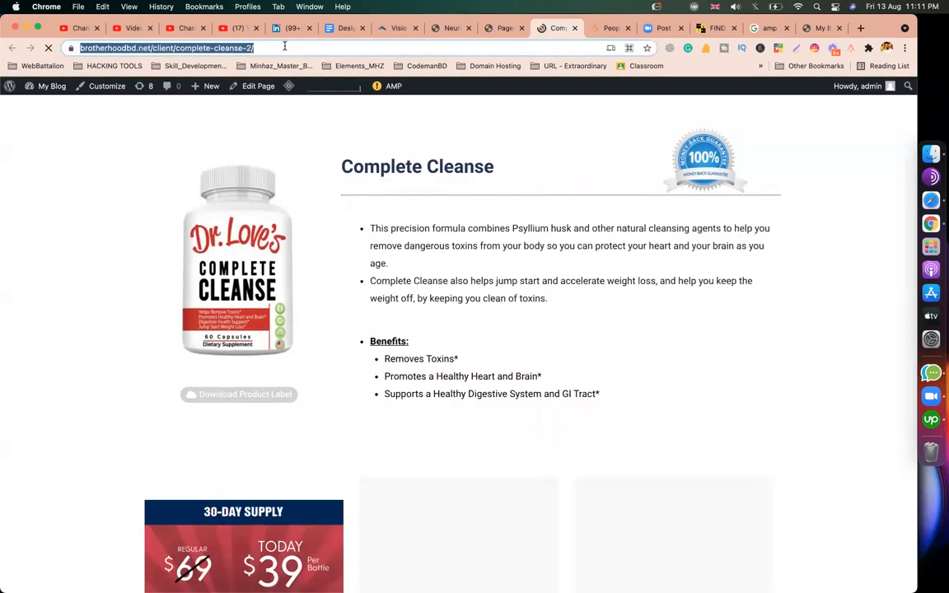
click(284, 47)
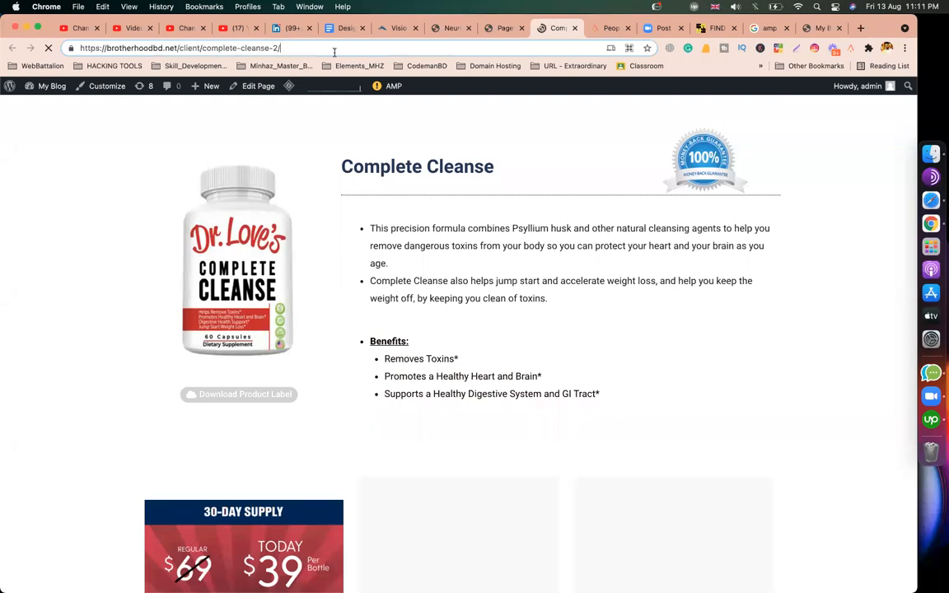
text(?amp)
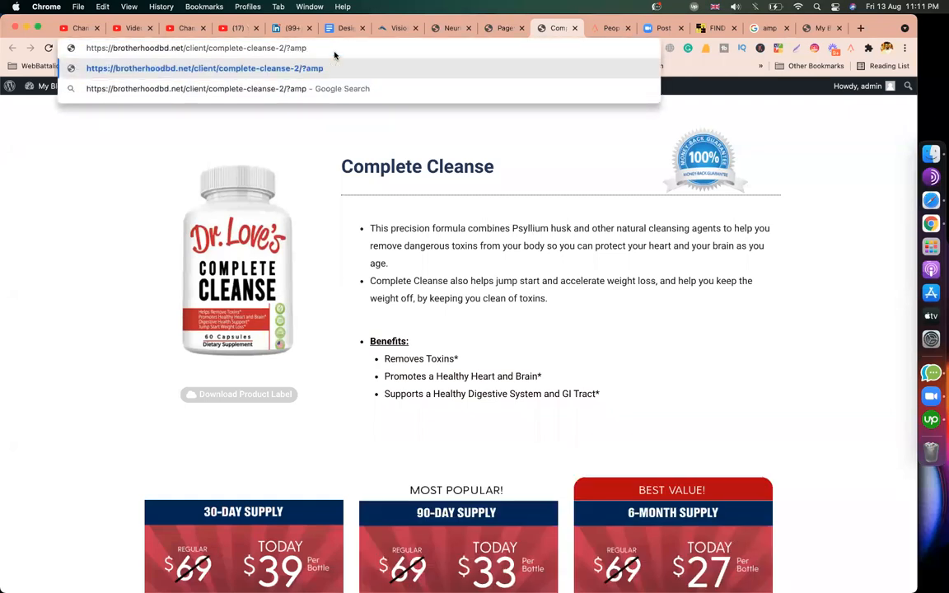
key(Return)
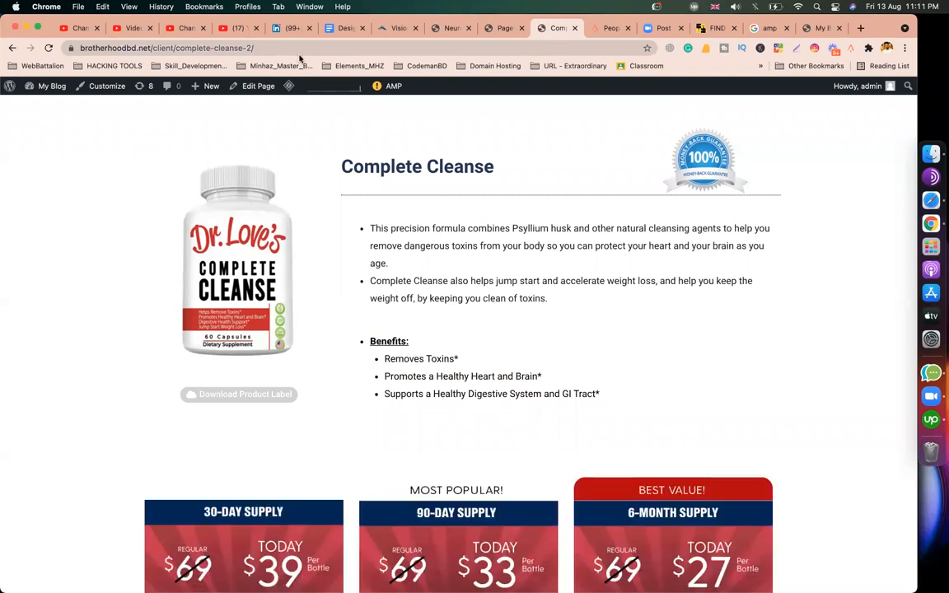
Step: Try the Complete Cleanse address with ?amp replacing the trailing slash, look through the page and reload it
click(269, 51)
click(280, 51)
key(BackSpace)
text(?amp)
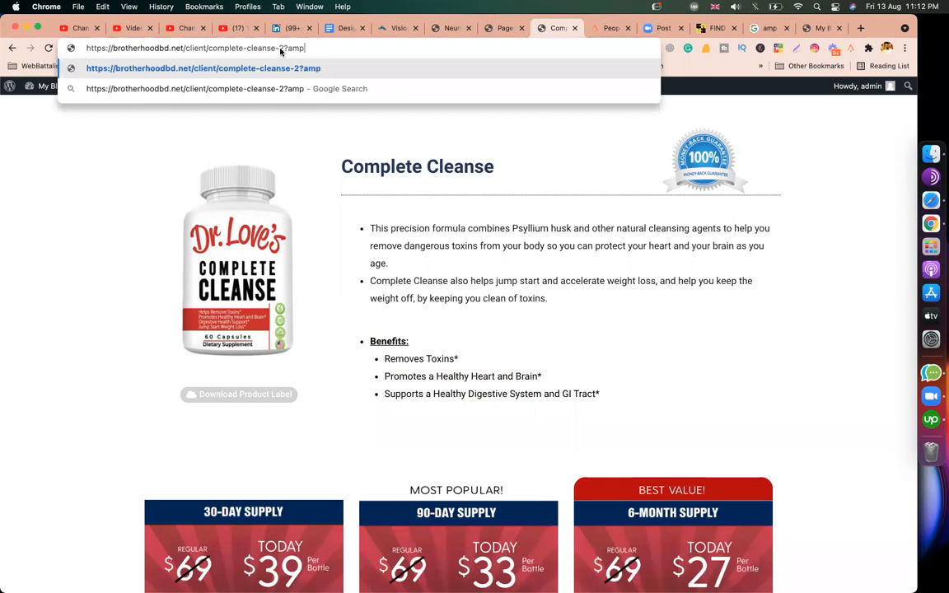
key(Return)
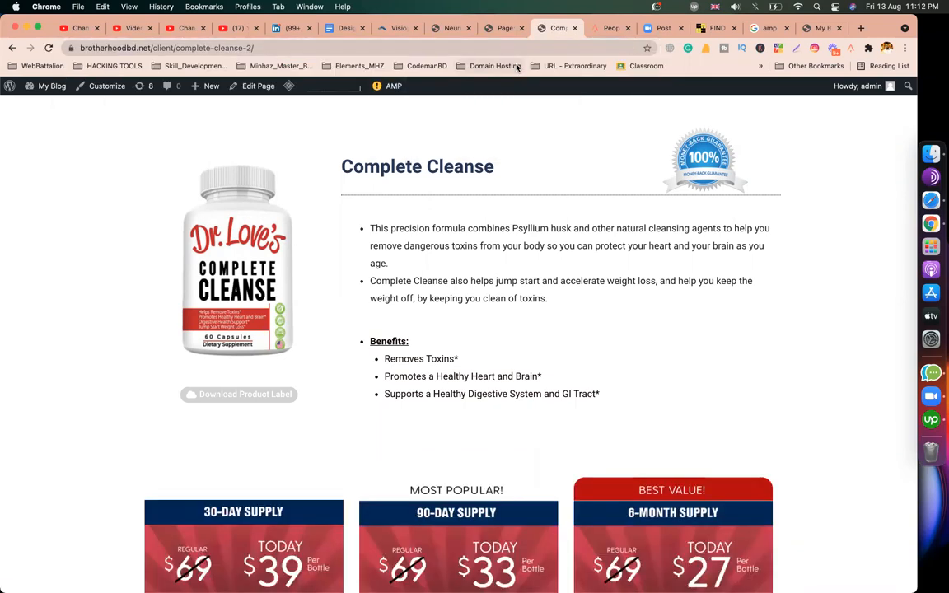
scroll(531, 195, down, 10)
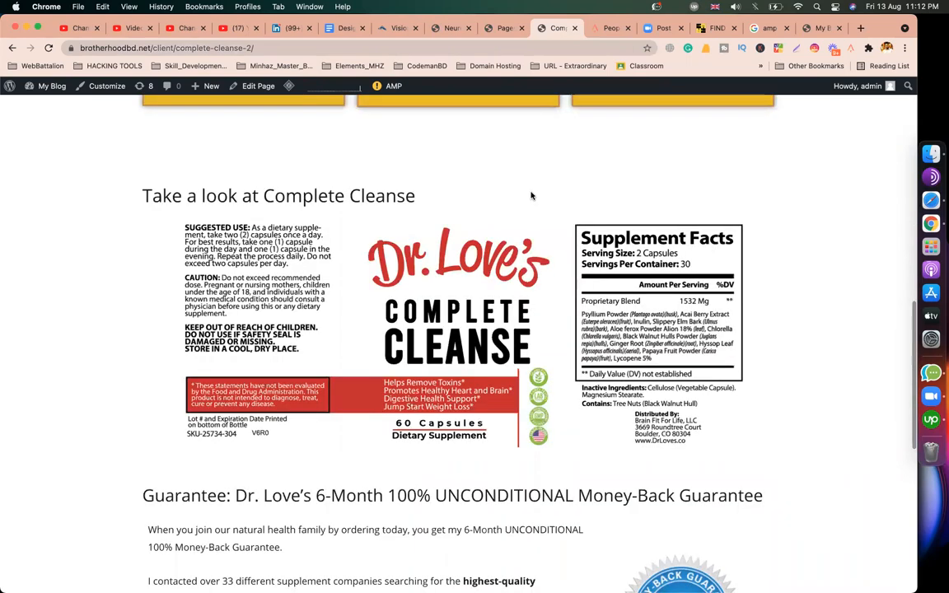
scroll(694, 237, up, 6)
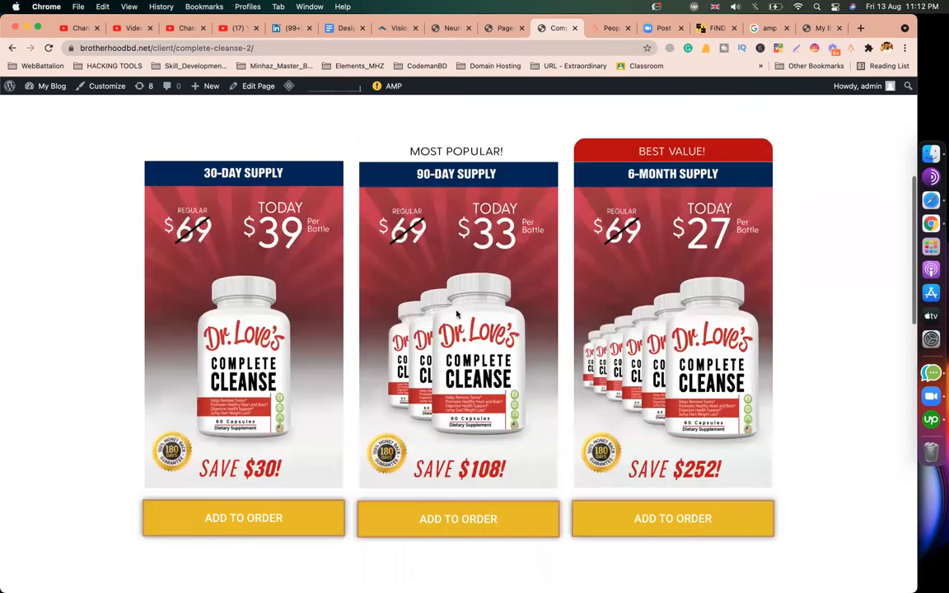
scroll(31, 131, down, 6)
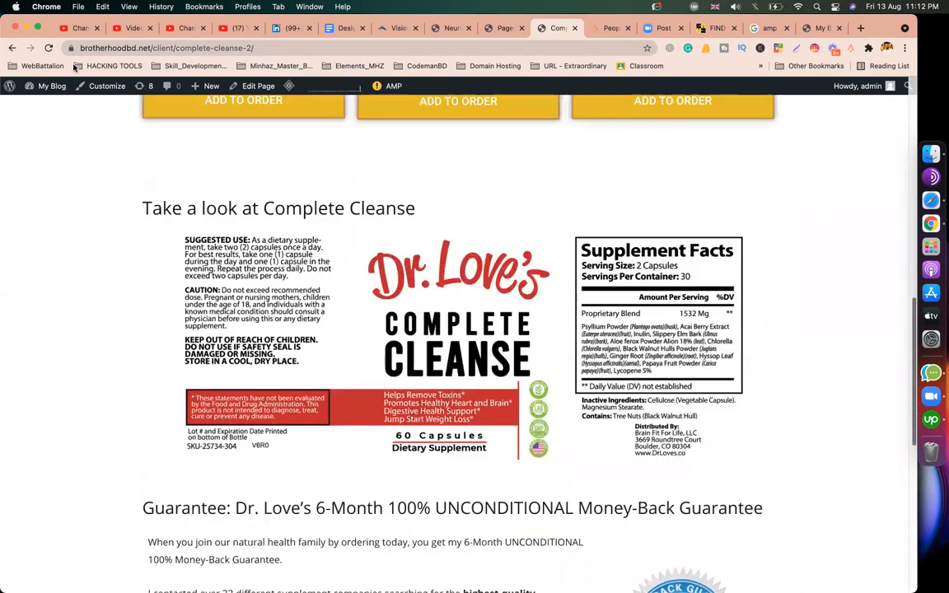
click(50, 49)
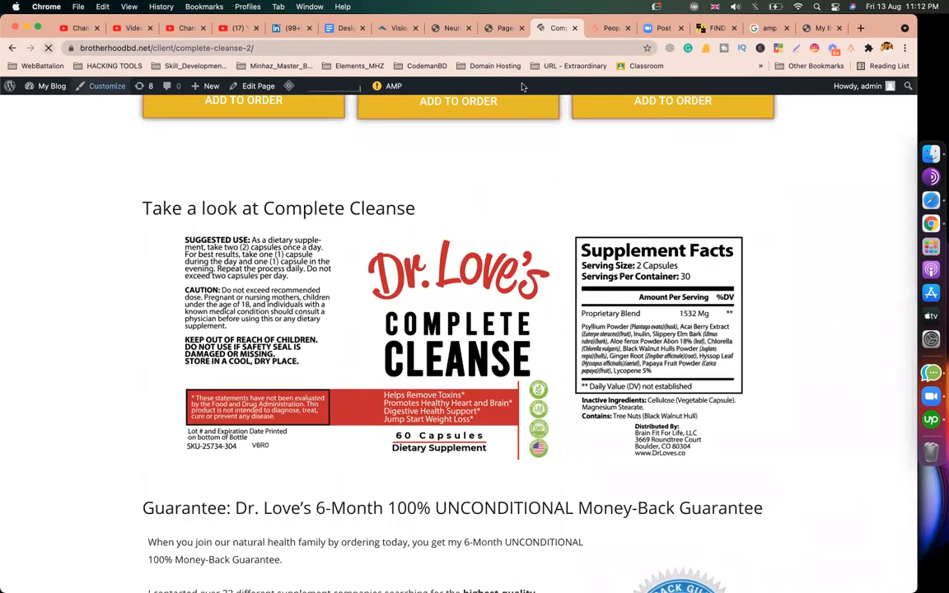
Step: Return to the WordPress admin and reopen the AMP plugin's settings at the template mode and advanced sections
click(500, 31)
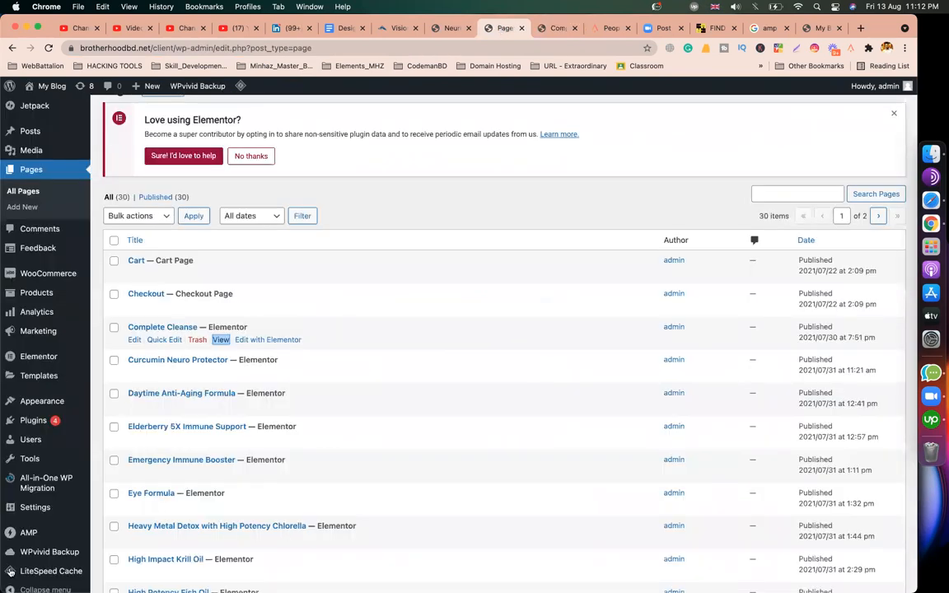
scroll(33, 527, down, 5)
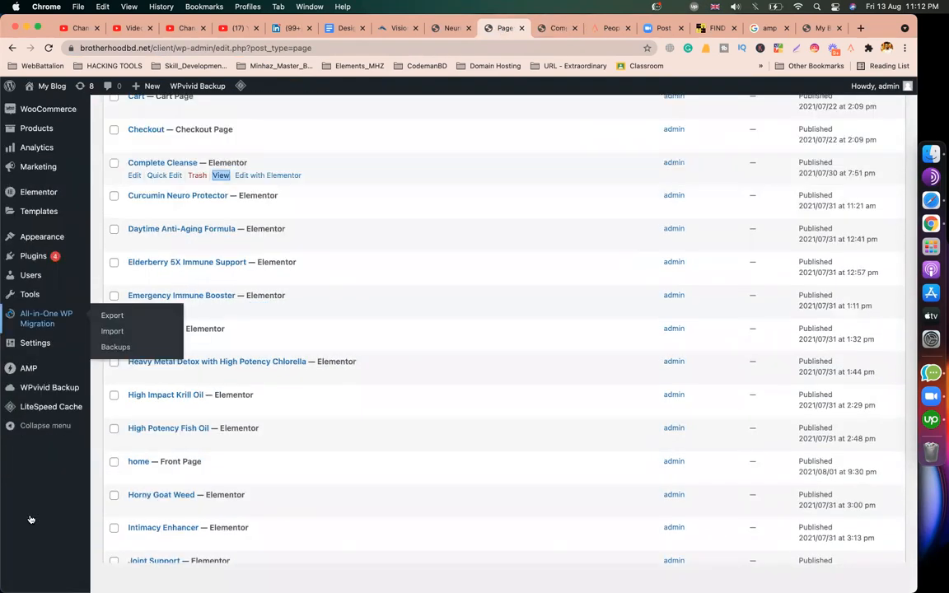
click(27, 519)
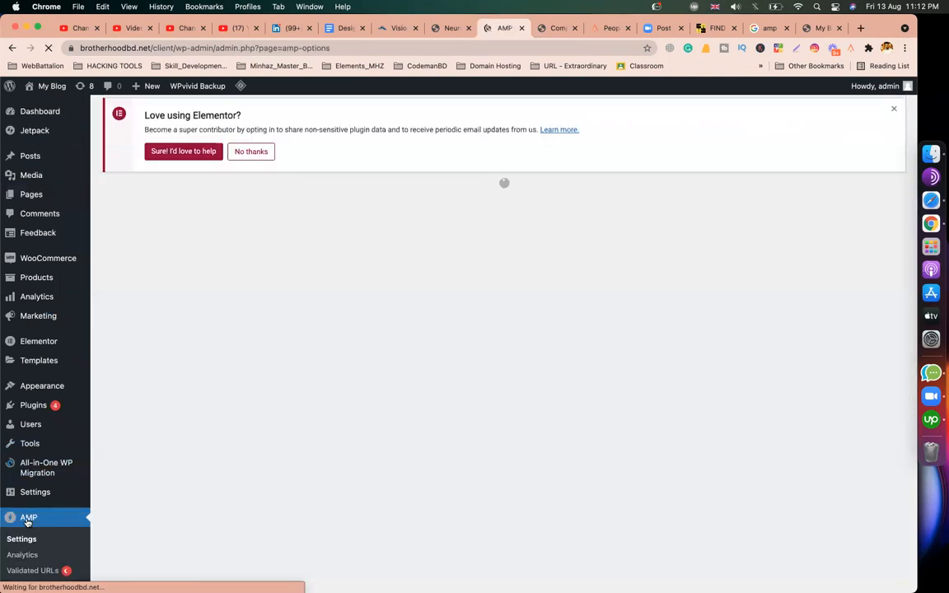
scroll(328, 495, down, 4)
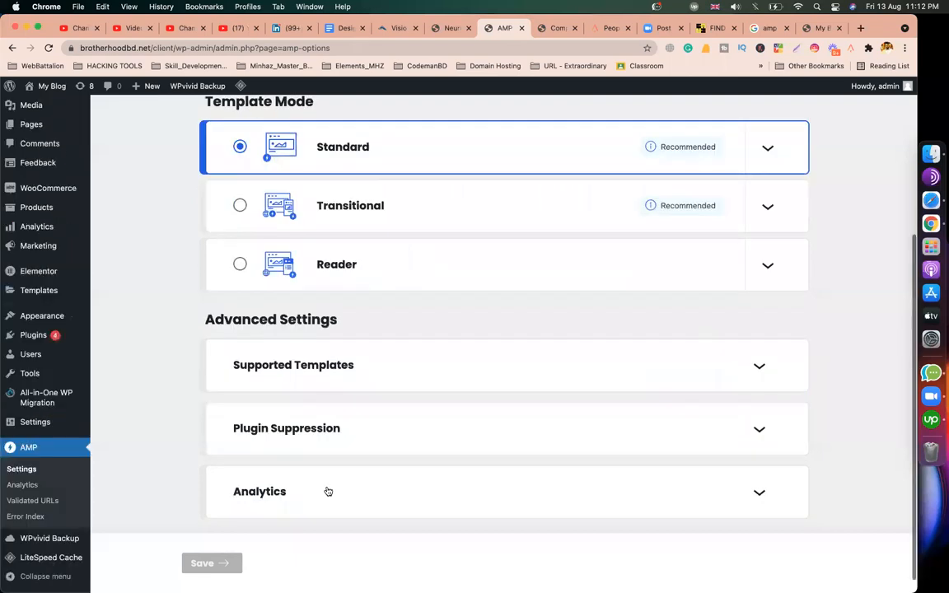
Step: Switch the AMP template mode to Reader and save the settings
click(261, 265)
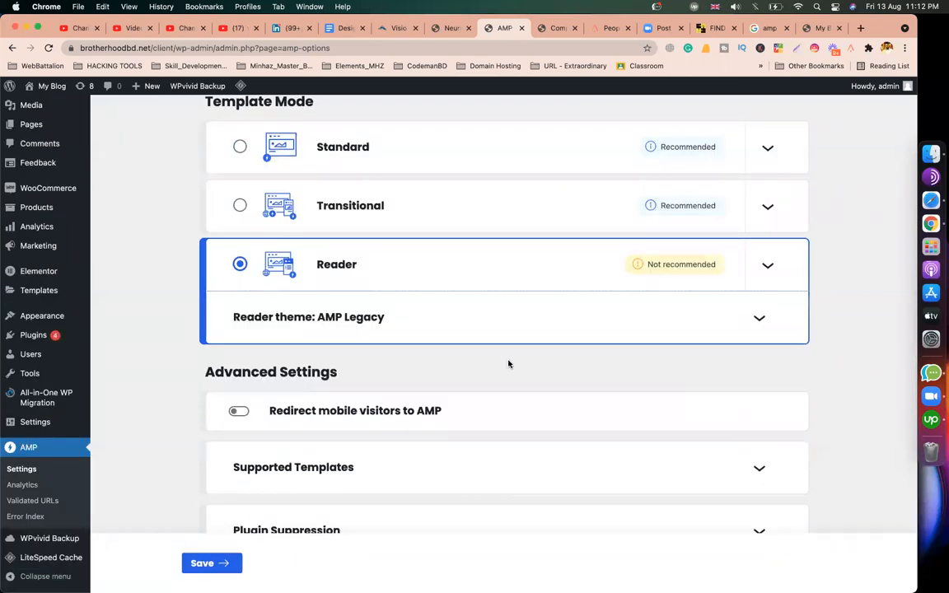
scroll(508, 363, down, 4)
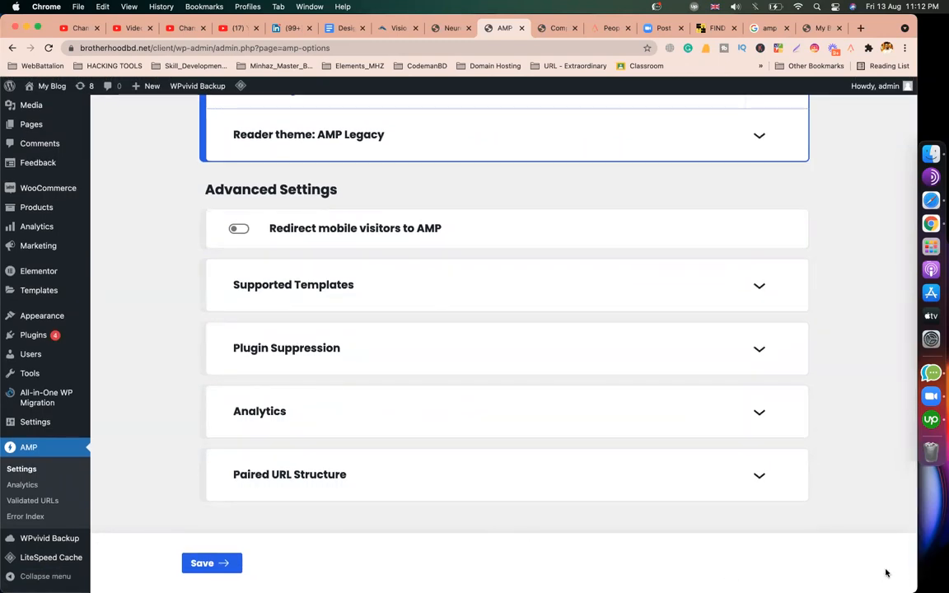
click(218, 566)
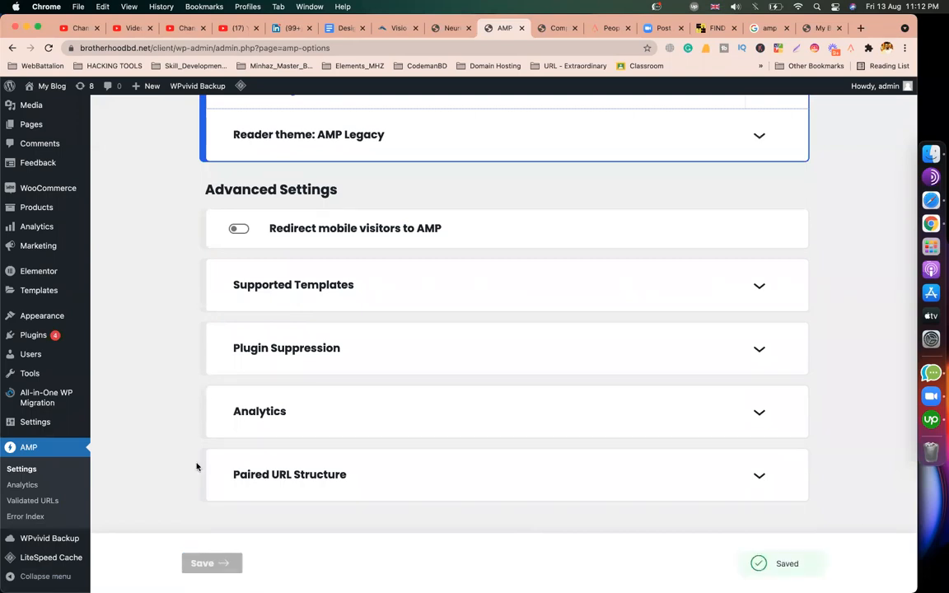
Step: Expand the supported templates, set the paired URL structure to Legacy reader (/amp/ & ?amp), and save the settings
click(294, 284)
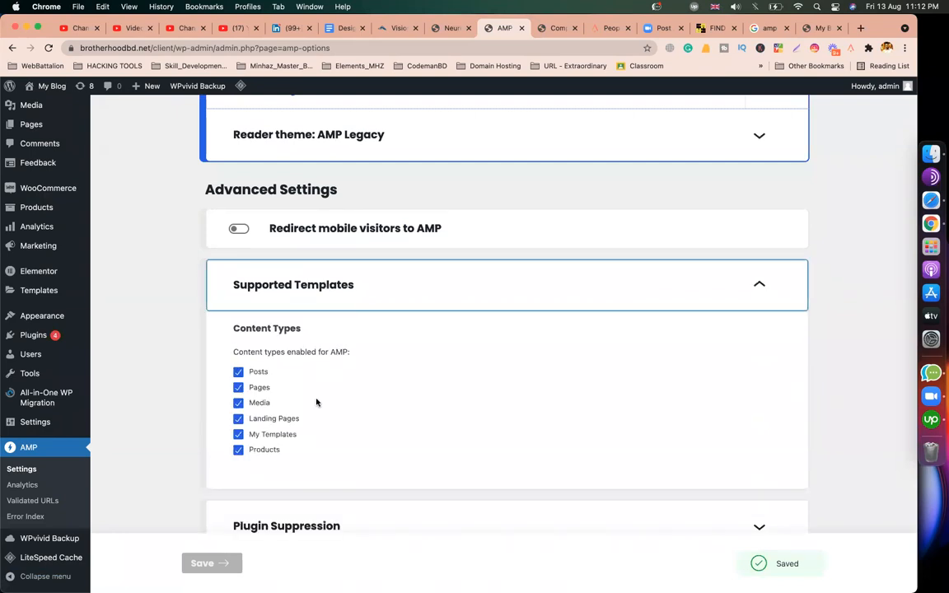
scroll(316, 402, down, 4)
click(282, 477)
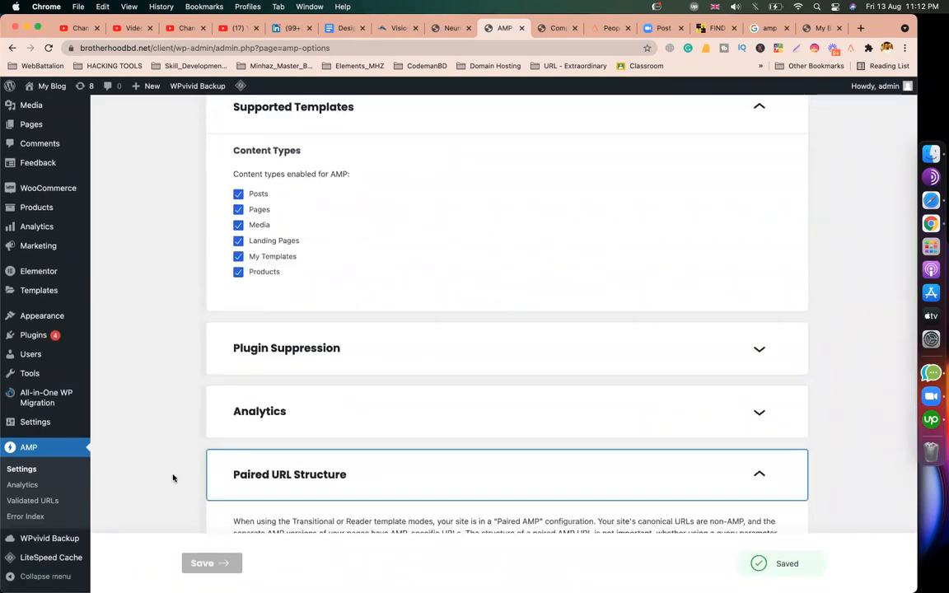
scroll(173, 478, down, 4)
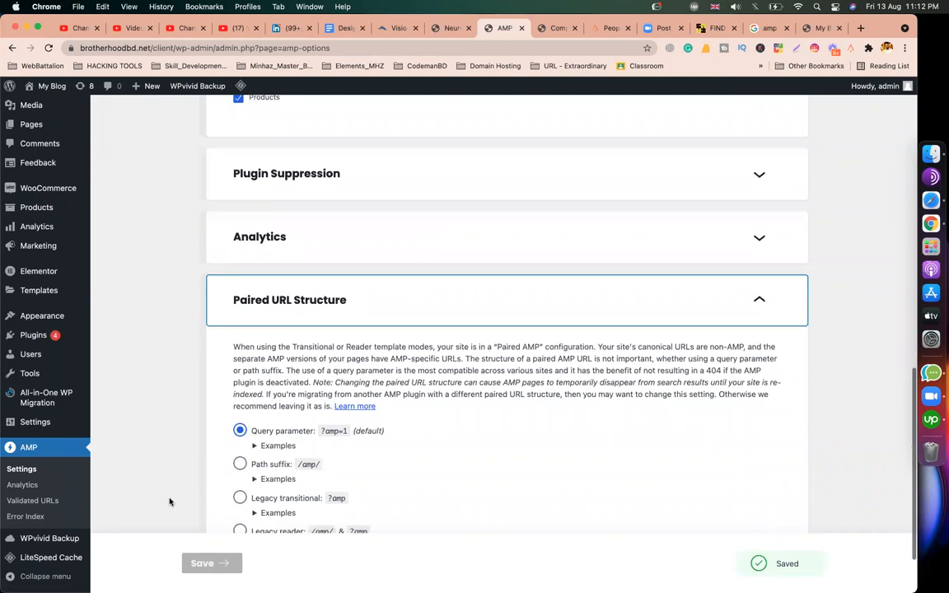
scroll(170, 501, down, 2)
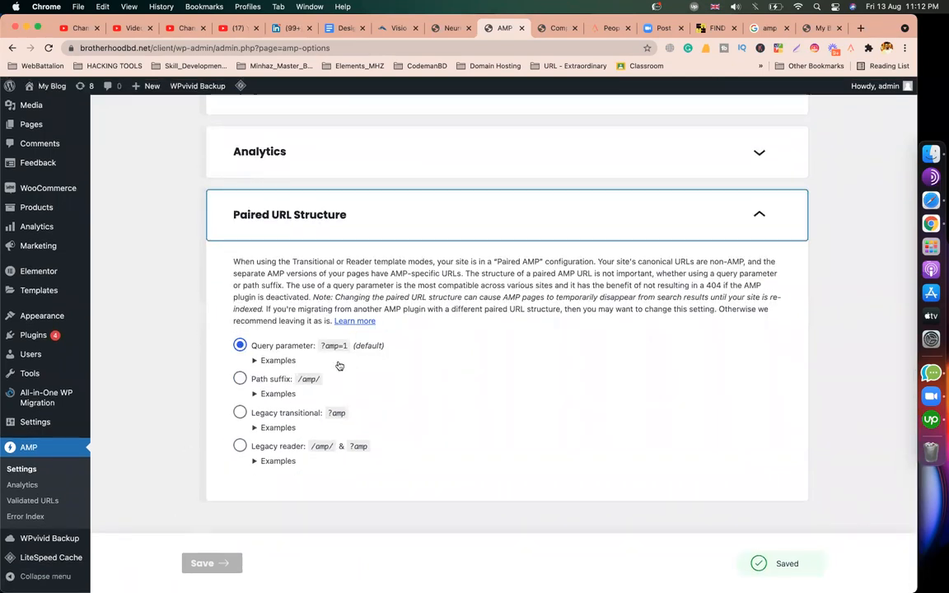
drag(322, 348, 349, 346)
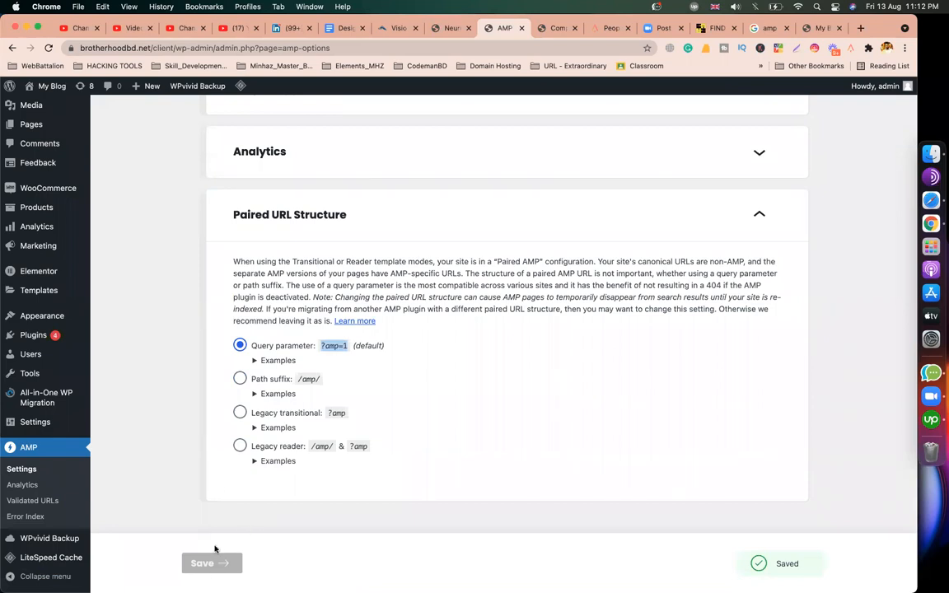
click(239, 447)
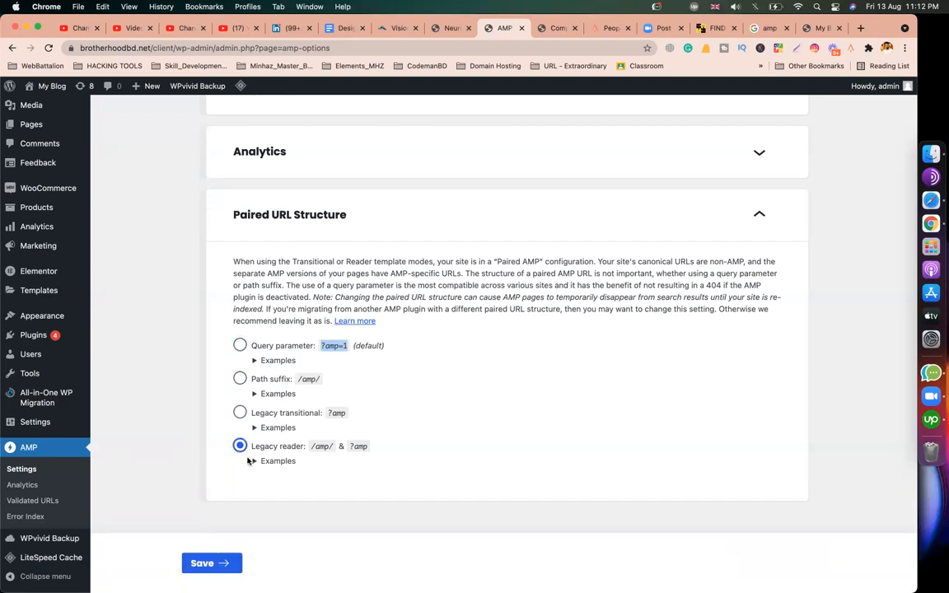
double_click(362, 447)
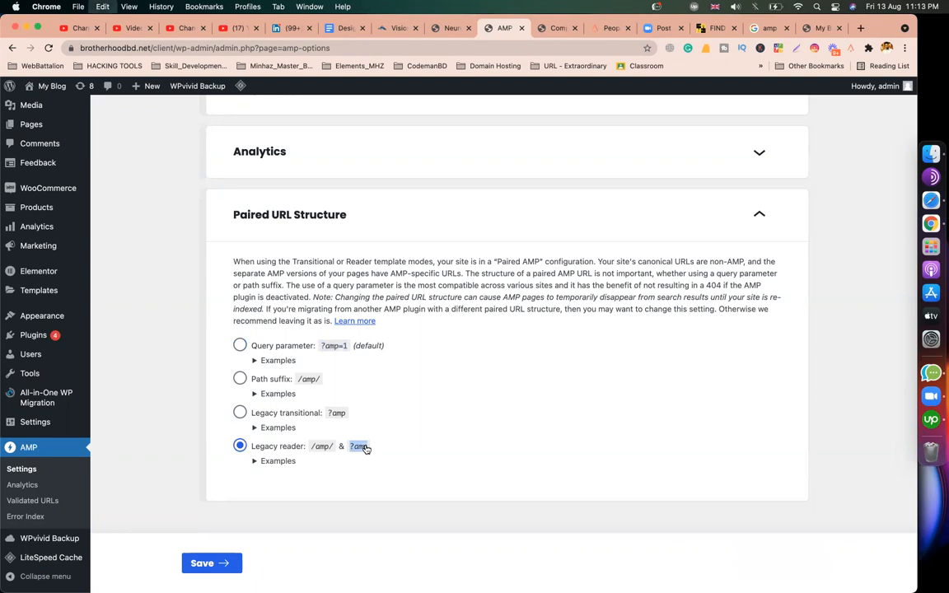
click(233, 566)
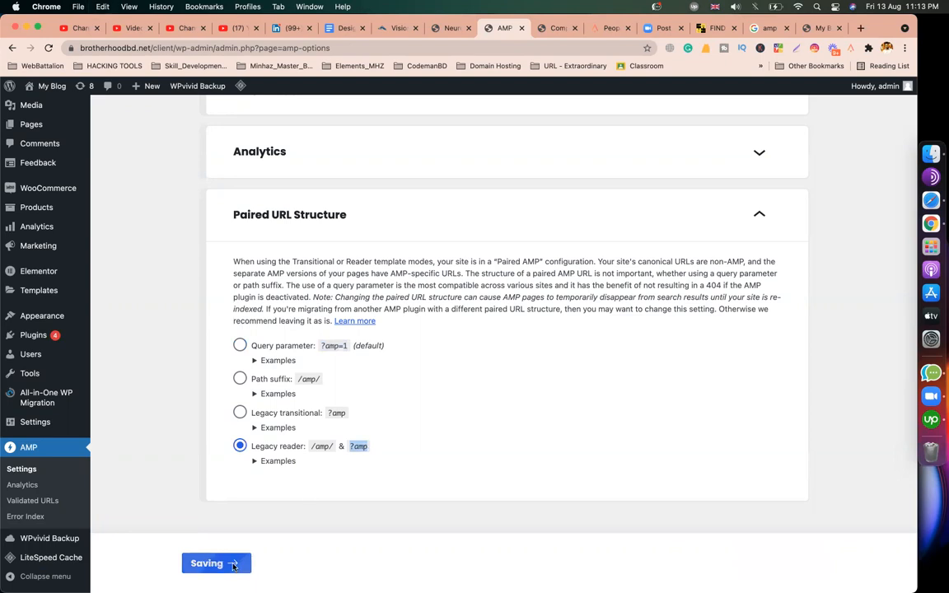
Step: Load the Complete Cleanse page with ?amp added after the address's trailing slash and look through the page
click(555, 28)
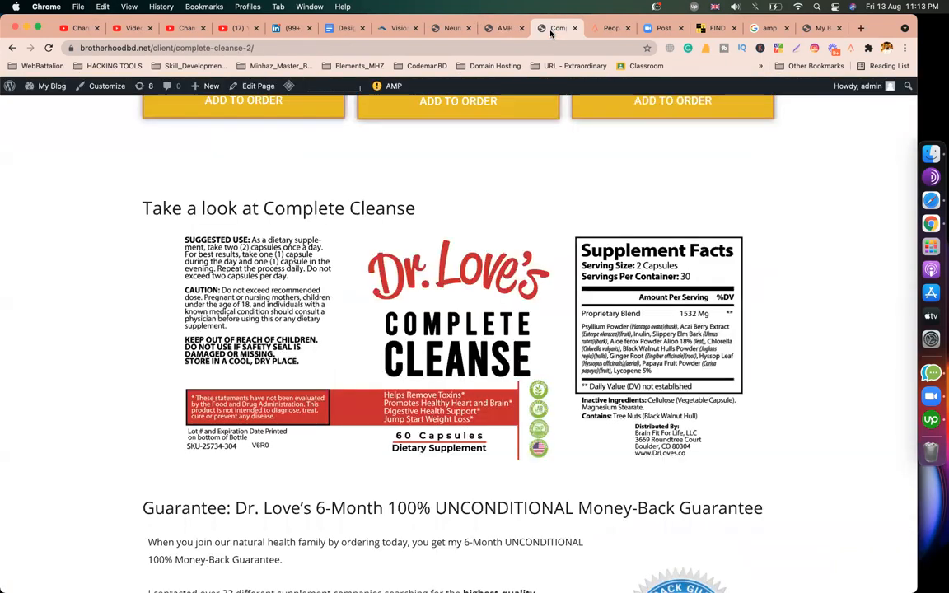
click(262, 47)
click(278, 47)
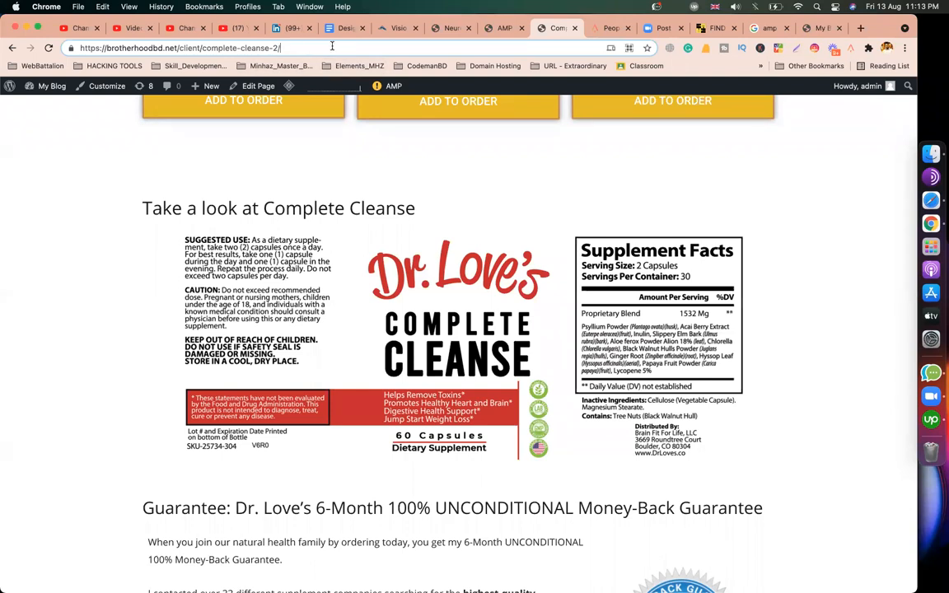
text(?amp)
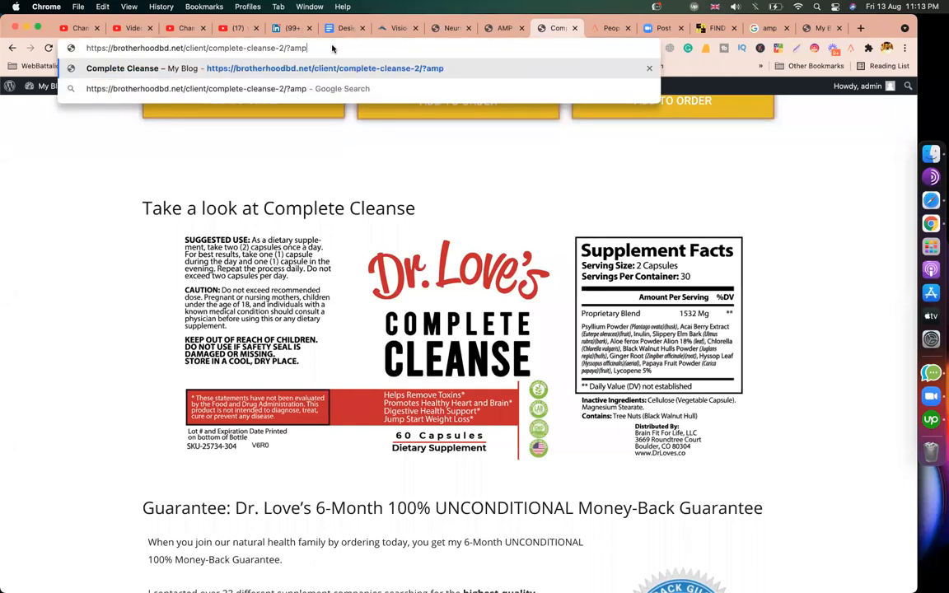
key(Return)
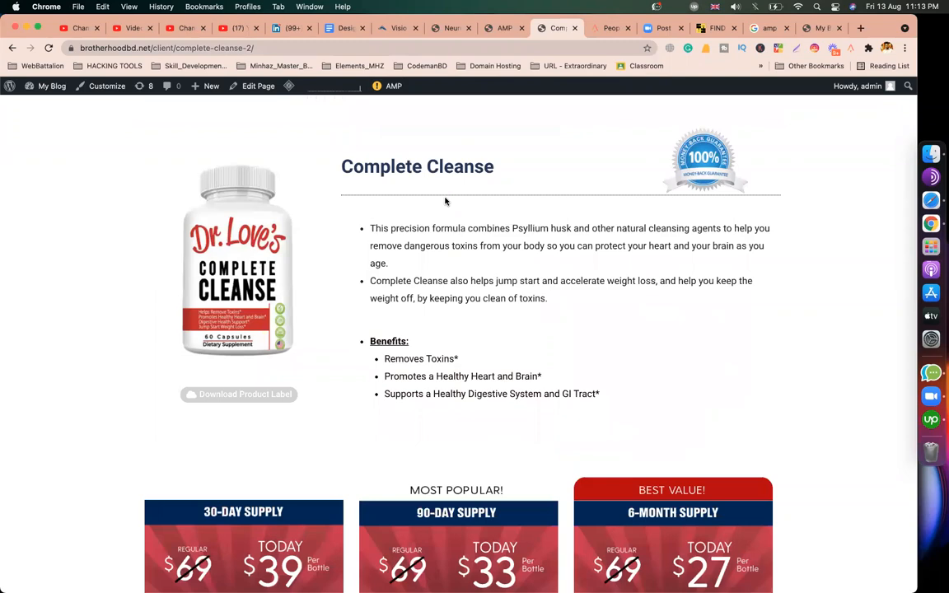
scroll(446, 202, down, 5)
scroll(447, 202, down, 7)
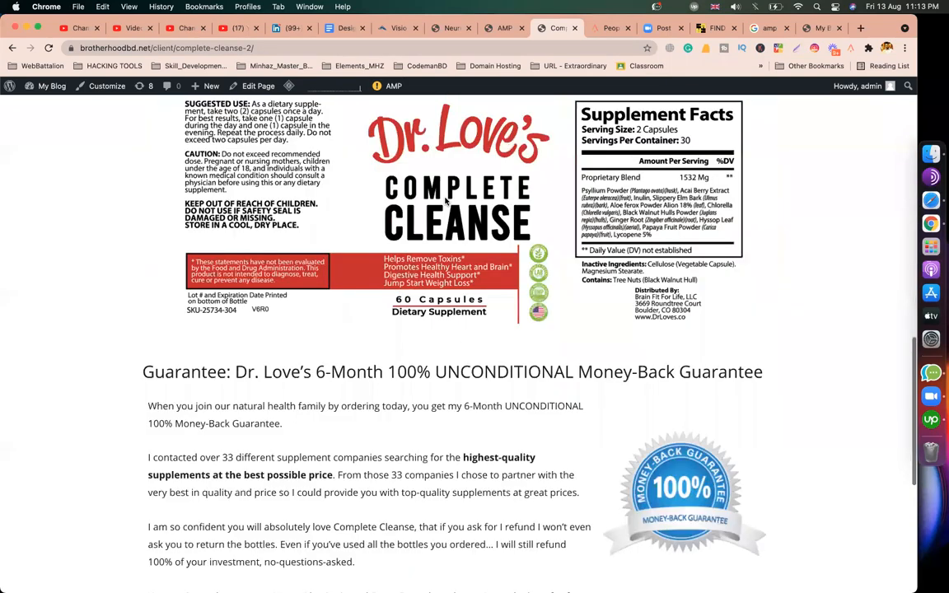
scroll(447, 201, down, 3)
scroll(428, 311, up, 9)
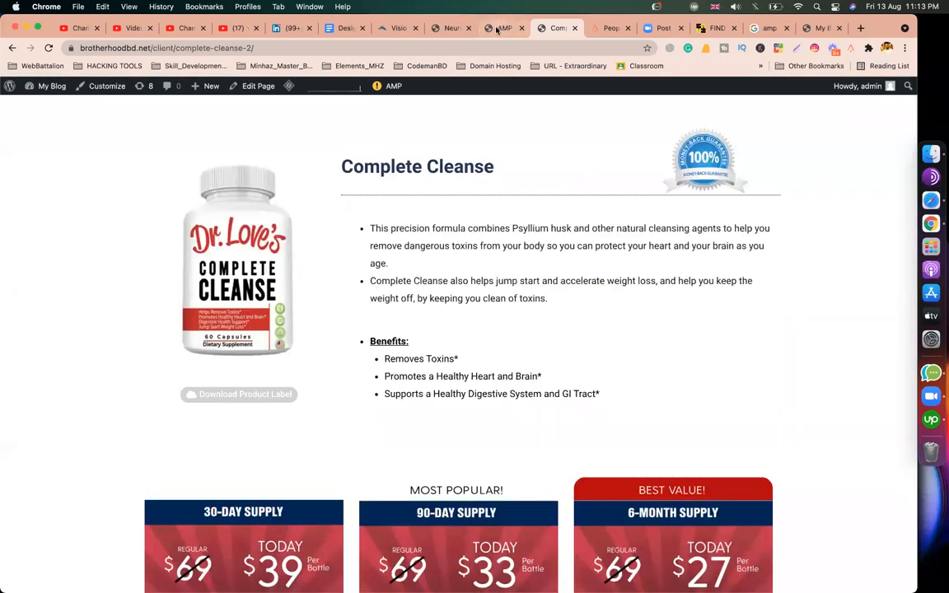
Step: Recheck the saved AMP settings, return to the Complete Cleanse page, look through it and highlight the AMP parameter in its address
click(498, 29)
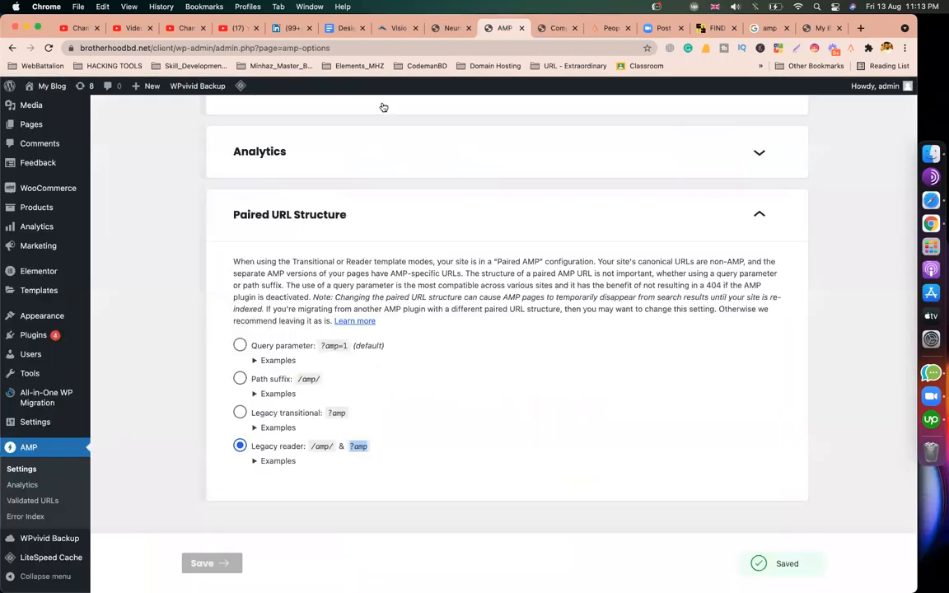
click(558, 29)
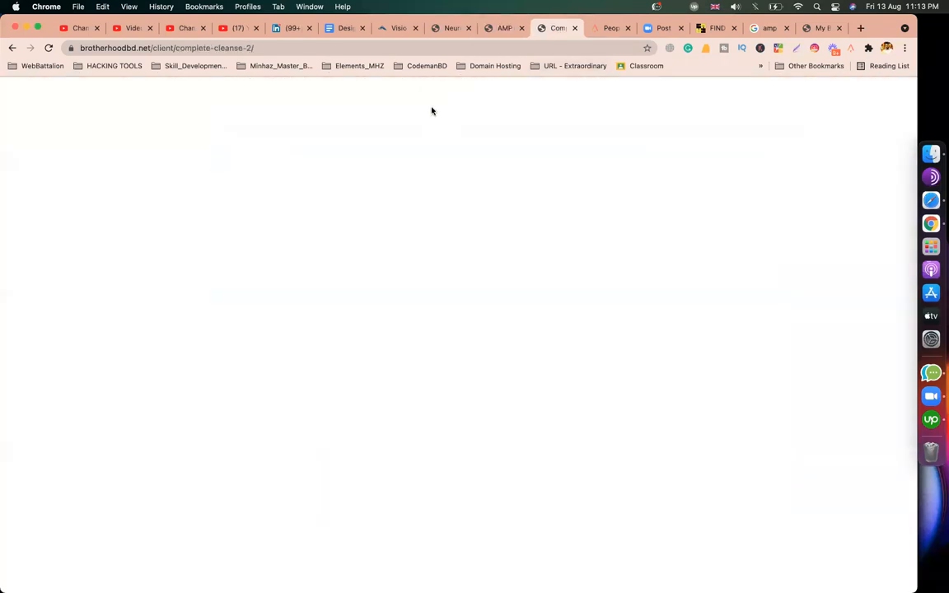
mouse_move(383, 86)
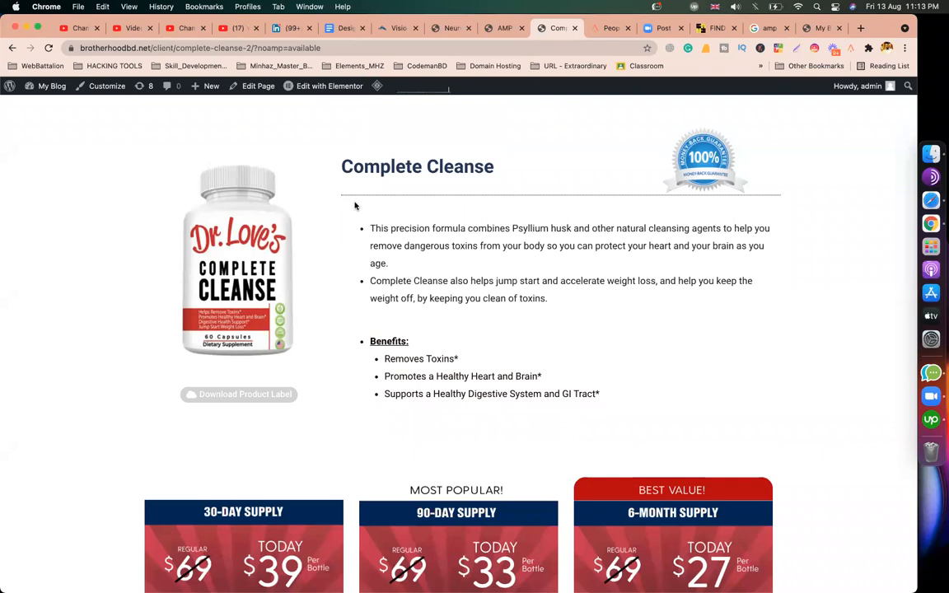
scroll(203, 347, down, 10)
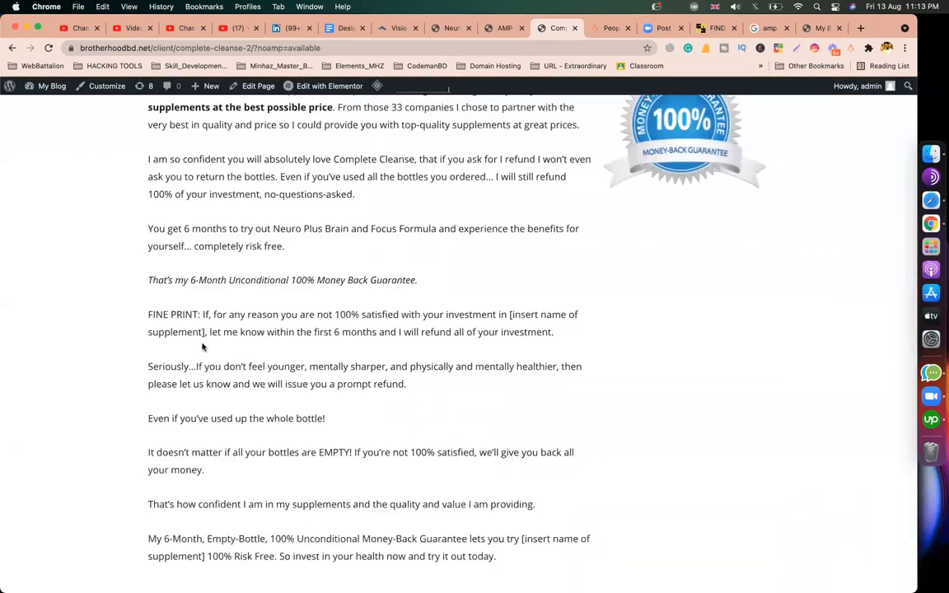
scroll(203, 347, up, 15)
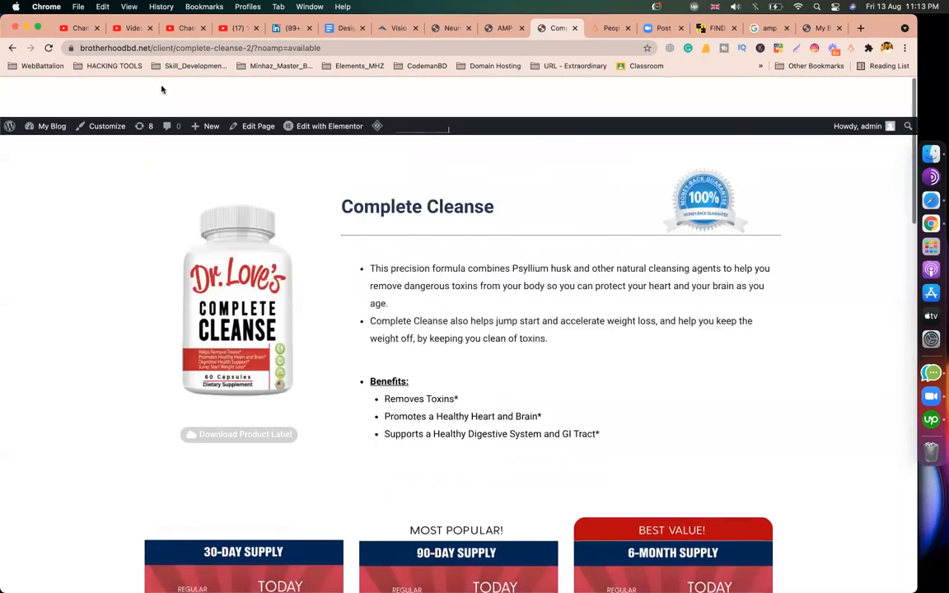
drag(253, 47, 474, 41)
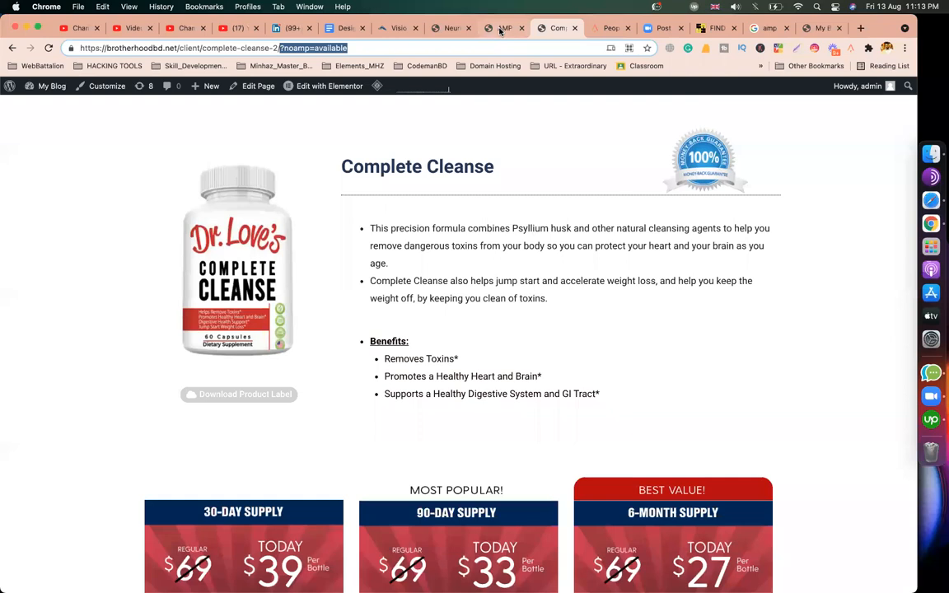
Step: Return to the AMP settings, select the Standard template mode and review the supported templates and other advanced settings
click(499, 31)
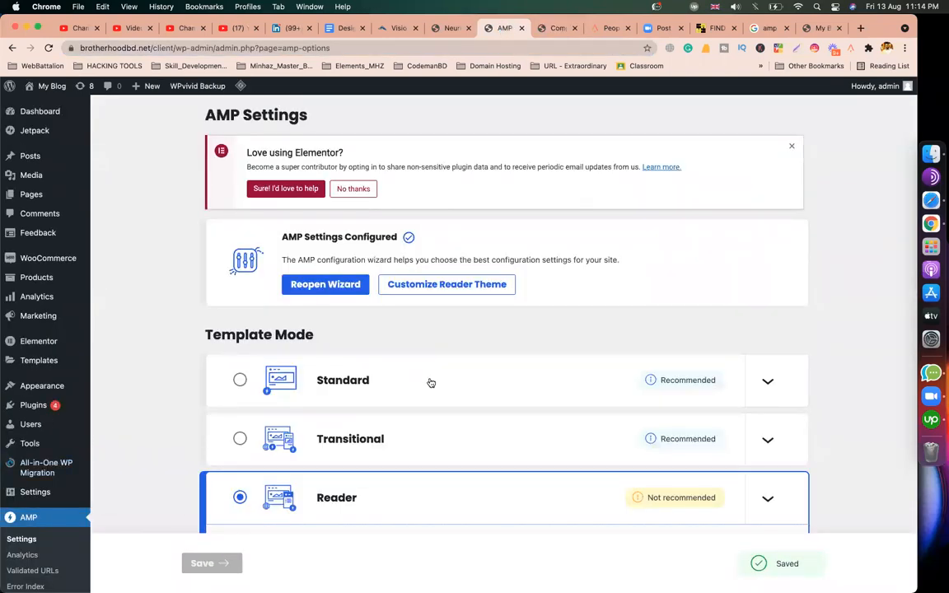
click(430, 382)
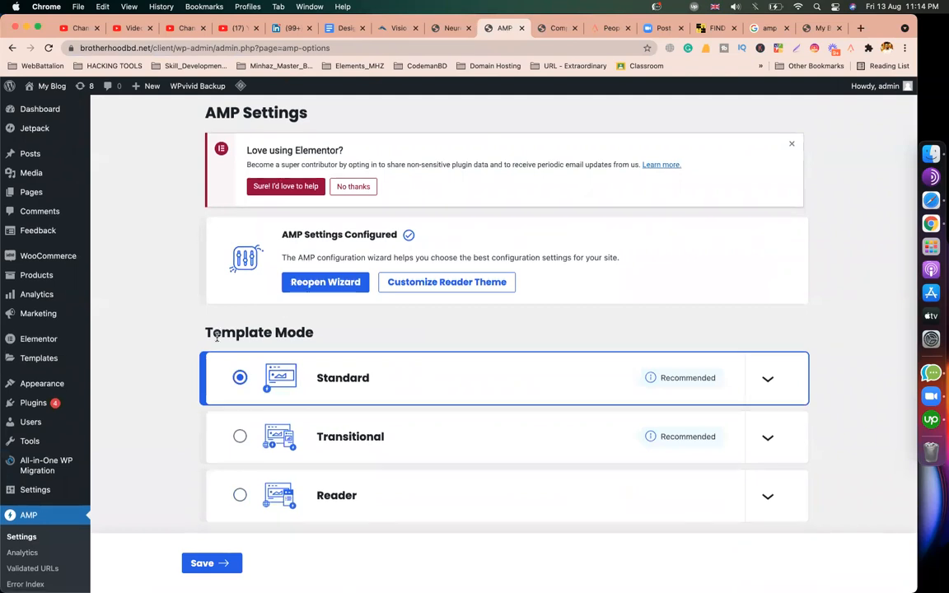
scroll(214, 337, down, 2)
scroll(217, 341, down, 5)
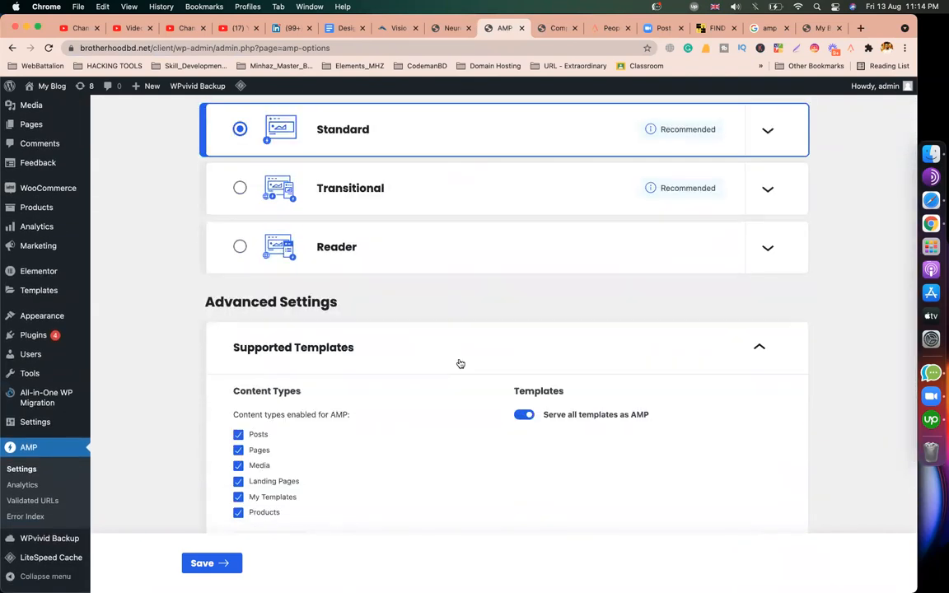
scroll(460, 364, down, 3)
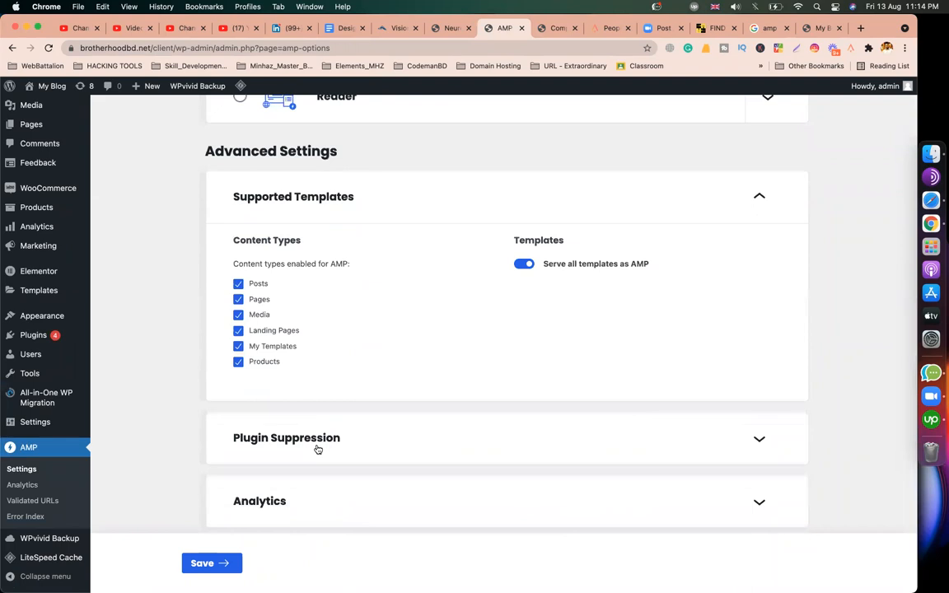
scroll(317, 449, up, 10)
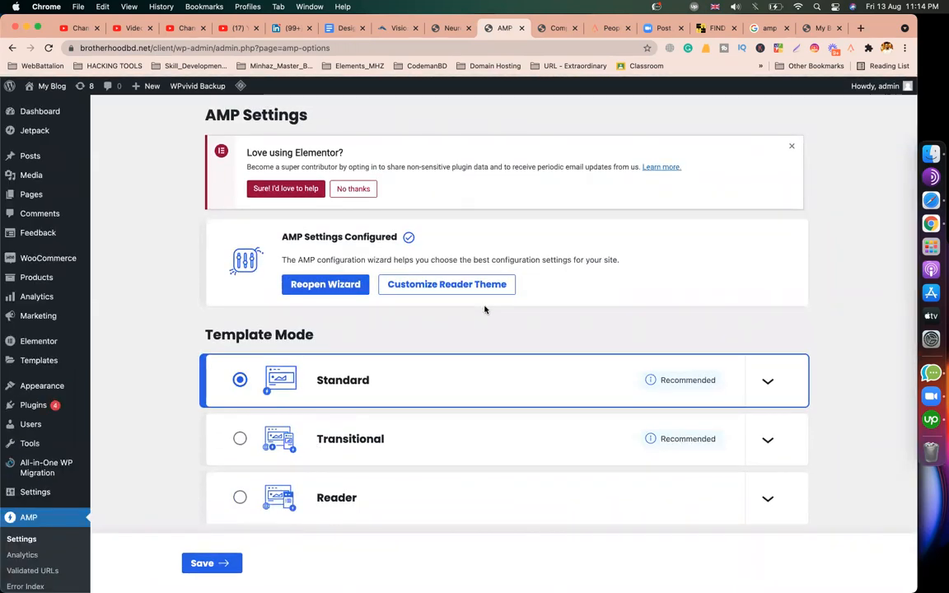
Step: Open the Reader theme customizer and look through the product page preview
click(420, 288)
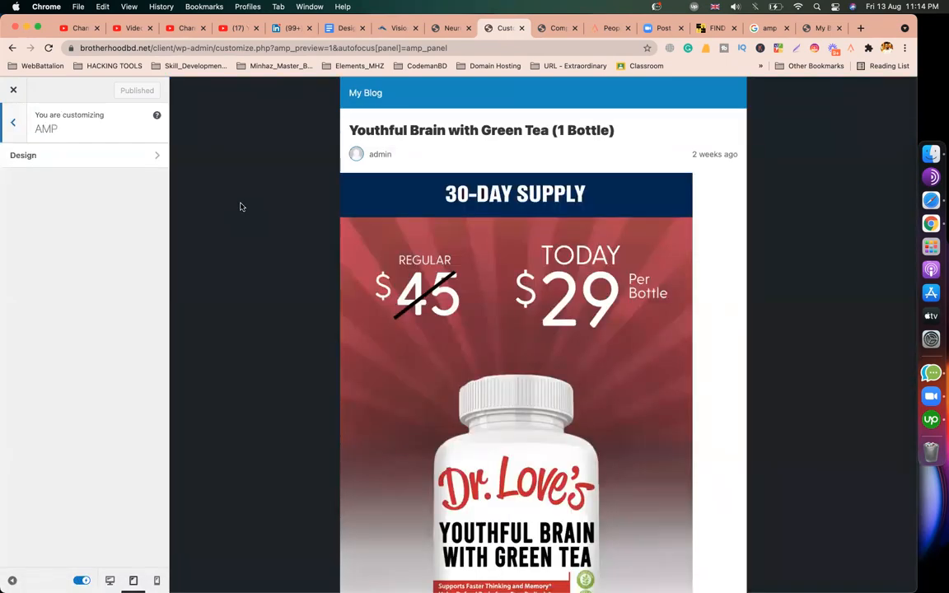
scroll(452, 281, down, 5)
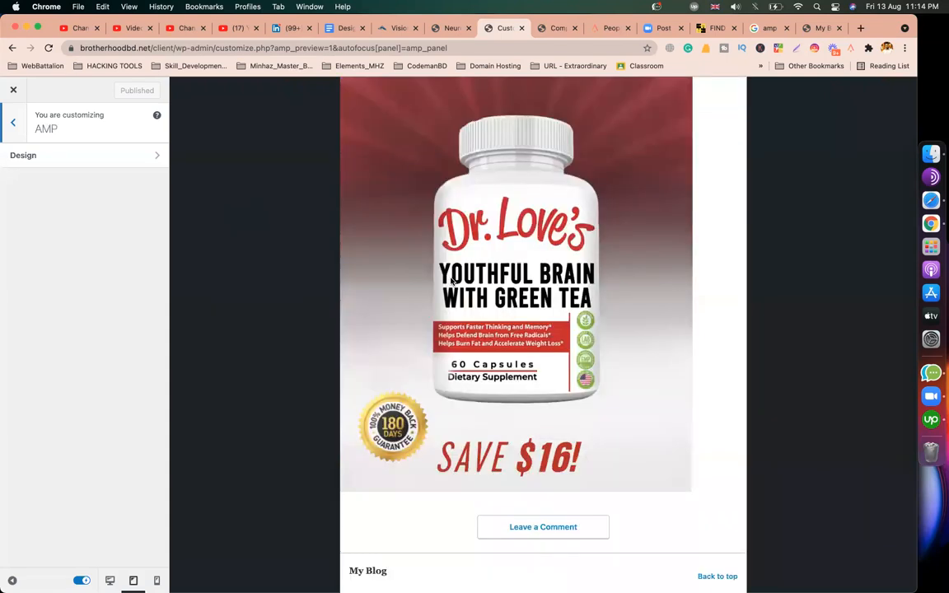
scroll(451, 281, up, 5)
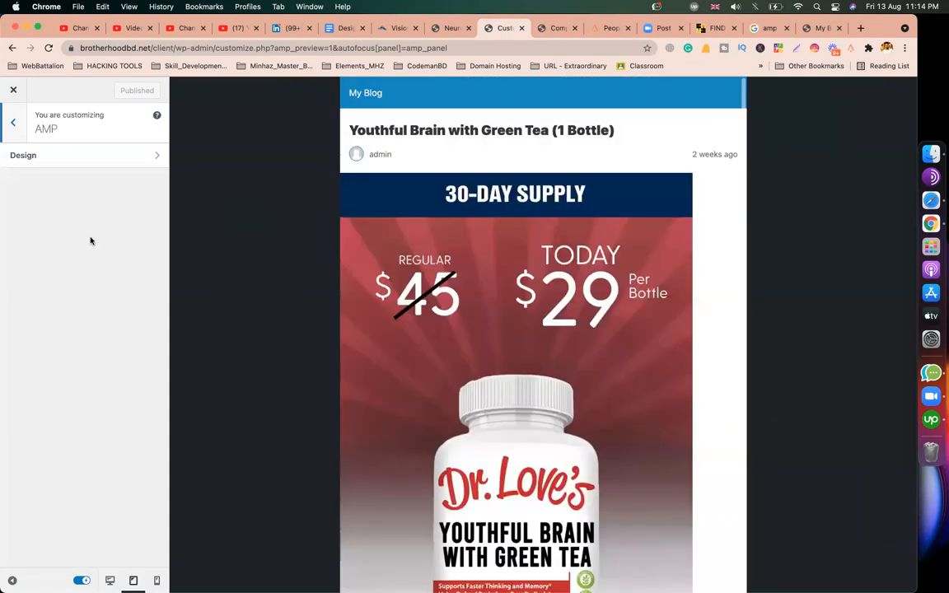
Step: In the AMP design settings, change the header background and link color to the preset red
click(38, 158)
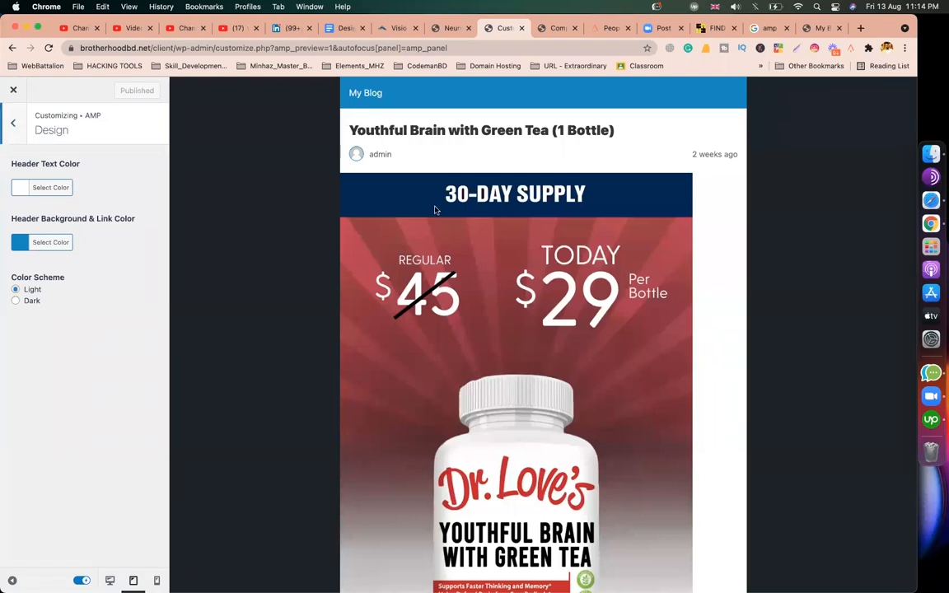
click(25, 248)
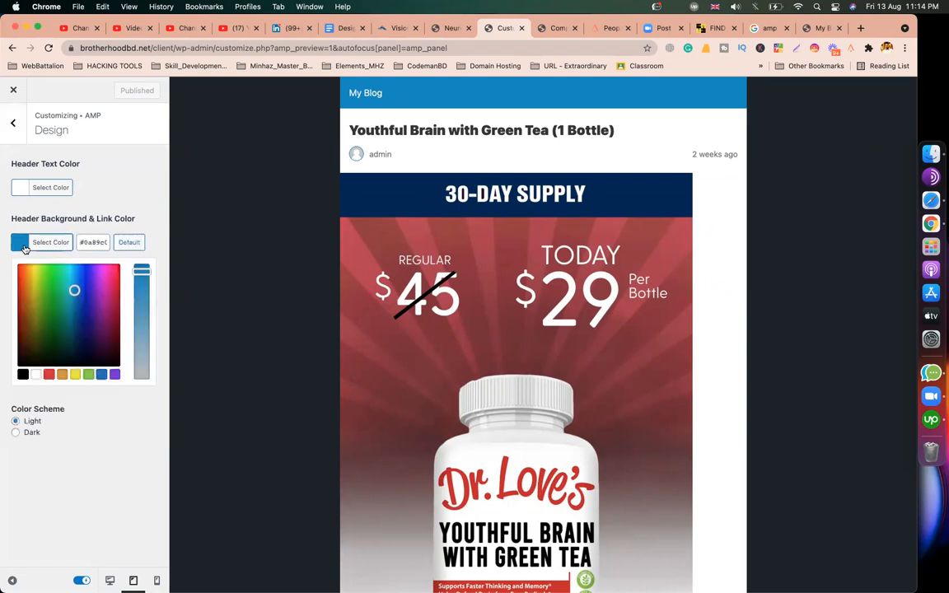
click(49, 375)
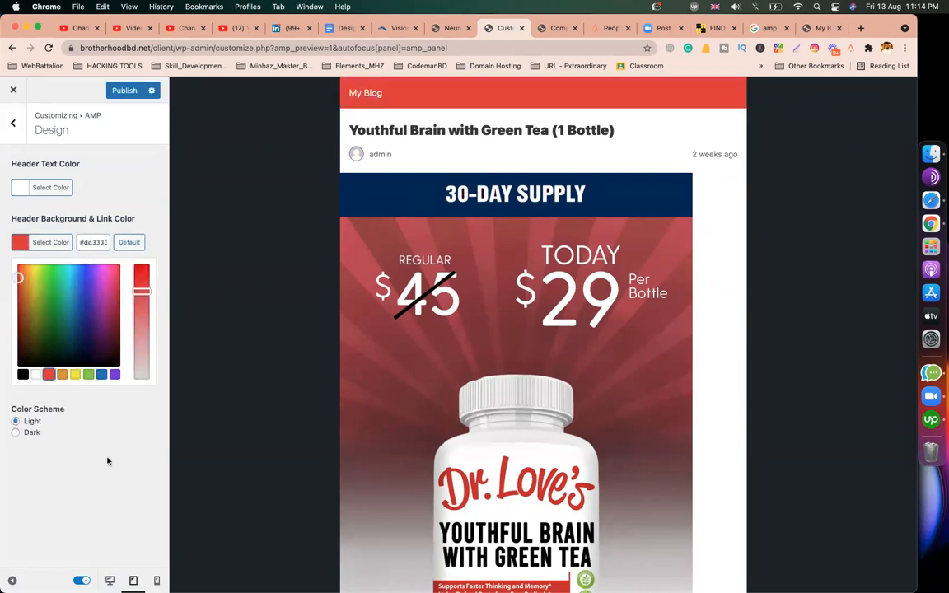
click(35, 242)
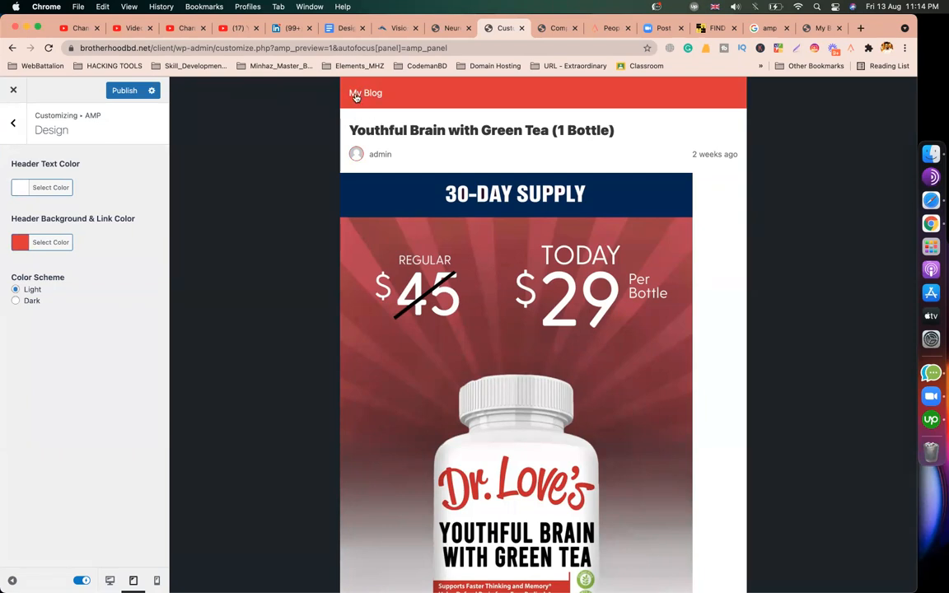
Step: Try the Dark color scheme on the AMP product page preview and switch back to Light
click(16, 300)
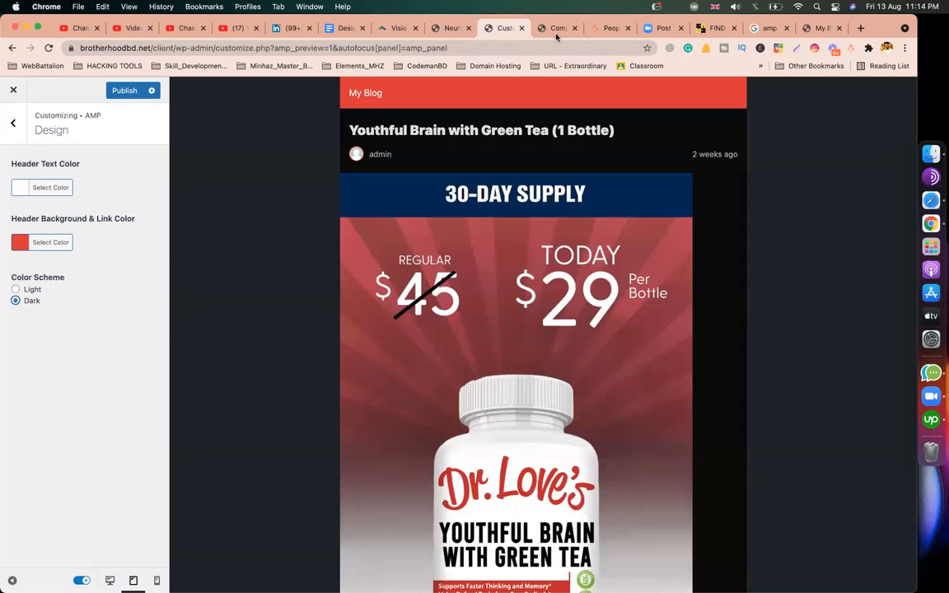
click(17, 290)
Step: Look over the customizer's main sections, return to the AMP design settings, publish the color changes and close the customizer
click(14, 122)
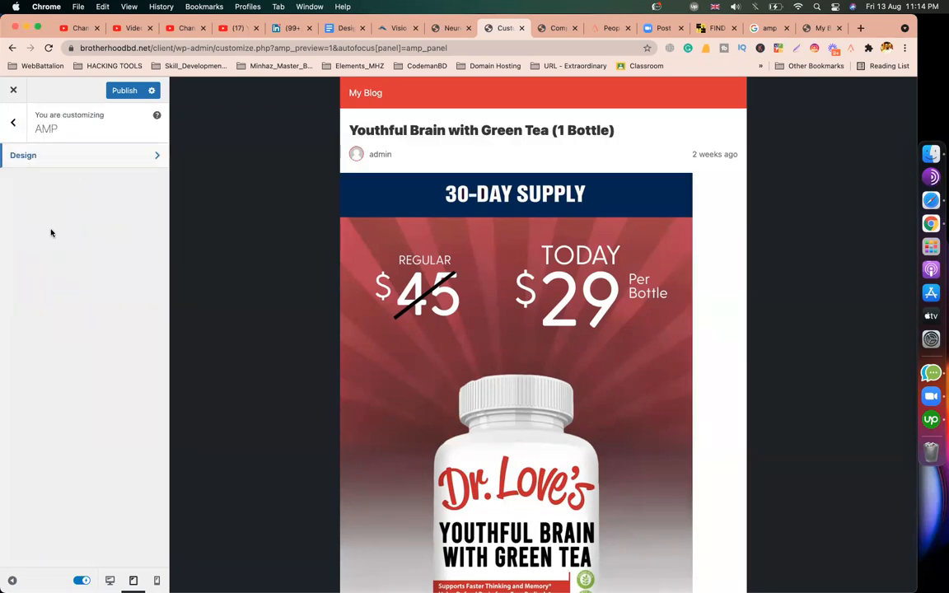
click(10, 120)
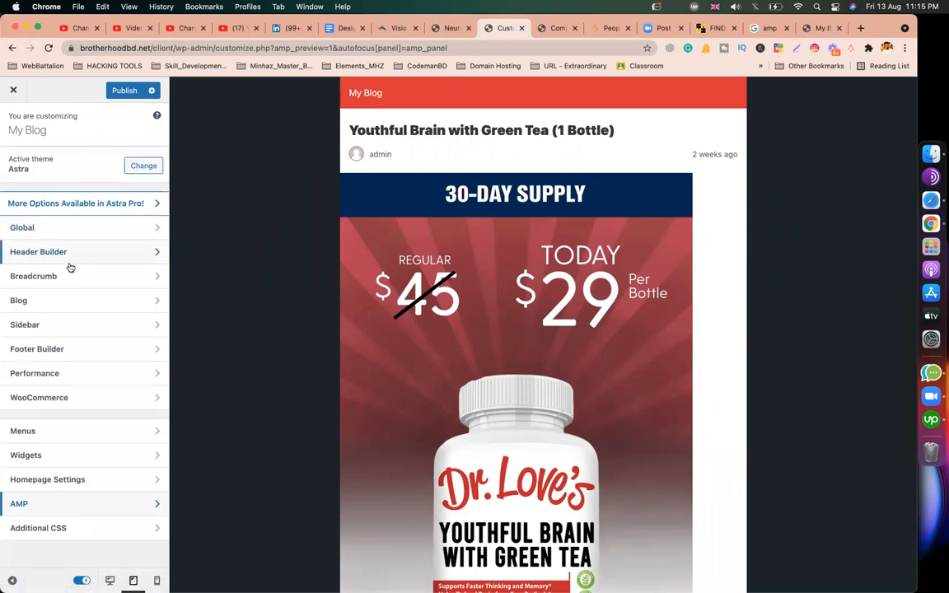
click(89, 504)
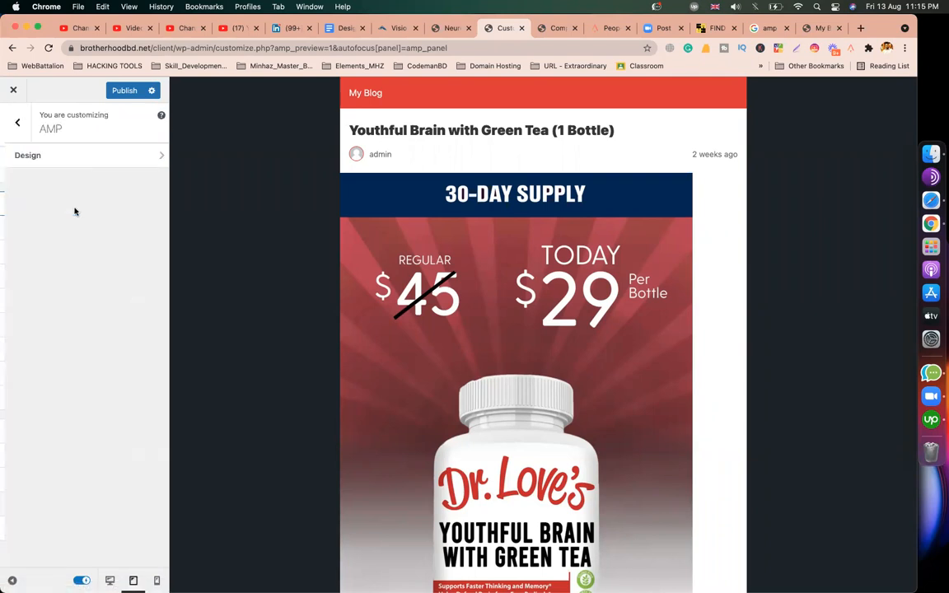
click(98, 155)
click(122, 92)
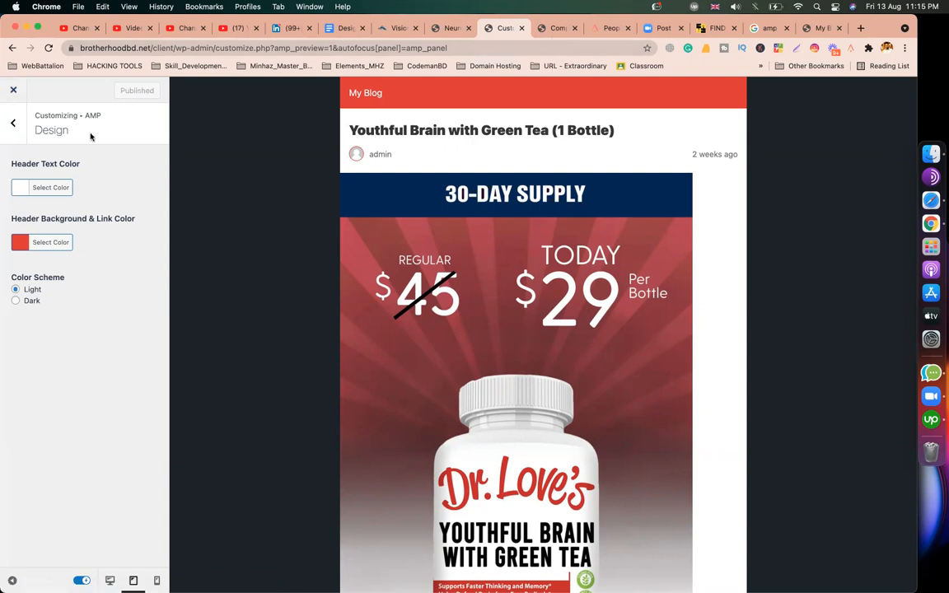
click(12, 91)
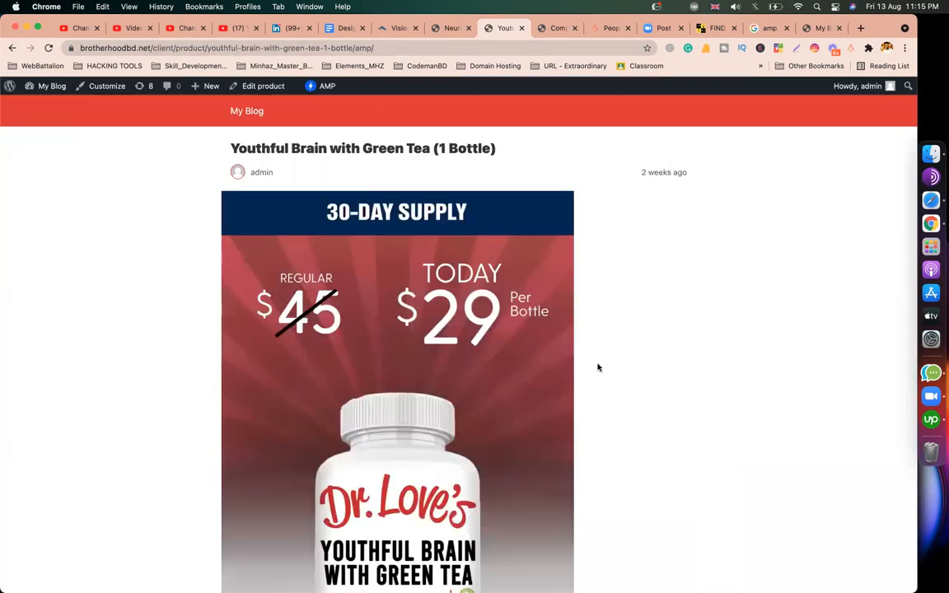
Step: Look through the AMP version of the Youthful Brain with Green Tea product page and compare it with the Neuro Plus page
scroll(598, 368, down, 5)
scroll(480, 338, up, 5)
scroll(480, 338, down, 8)
scroll(480, 337, up, 8)
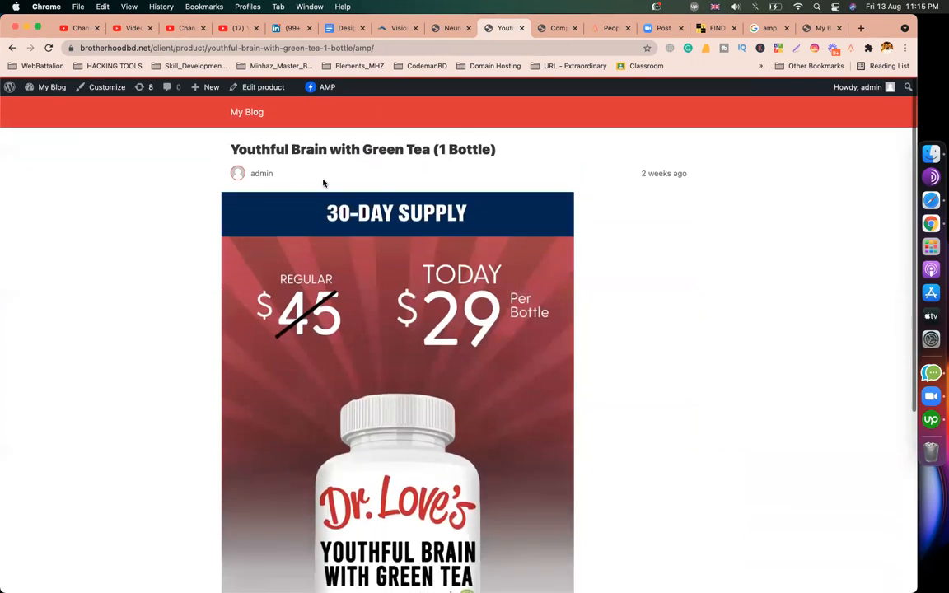
click(452, 33)
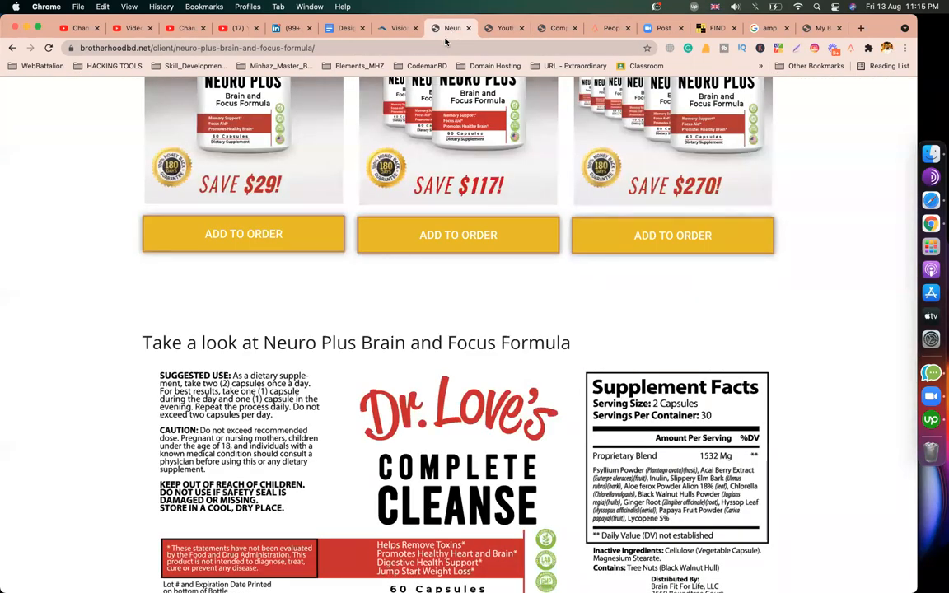
click(505, 30)
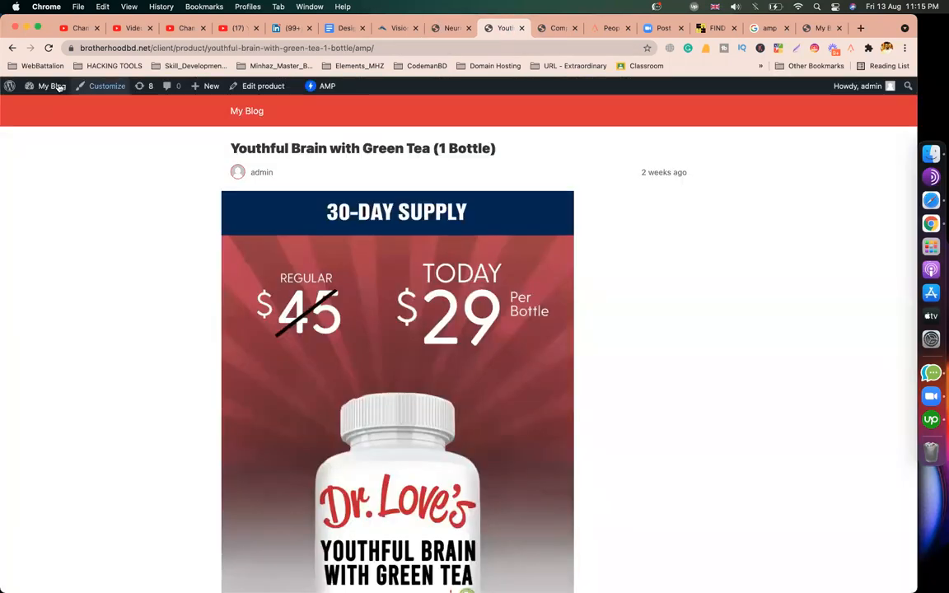
Step: Open the site's dashboard and highlight the amp/ ending in the product page's address while it loads
mouse_move(59, 88)
click(41, 104)
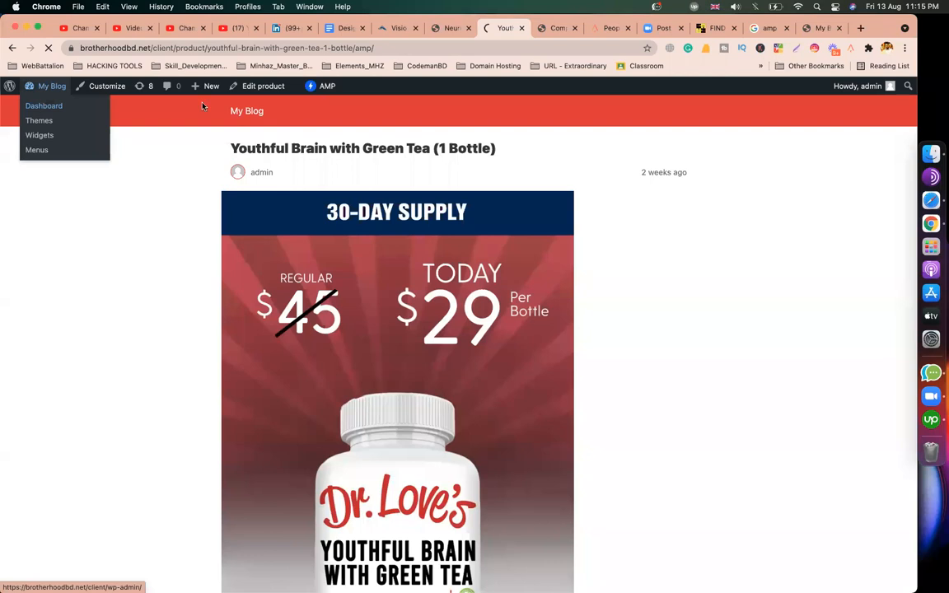
click(356, 48)
drag(401, 48, 381, 48)
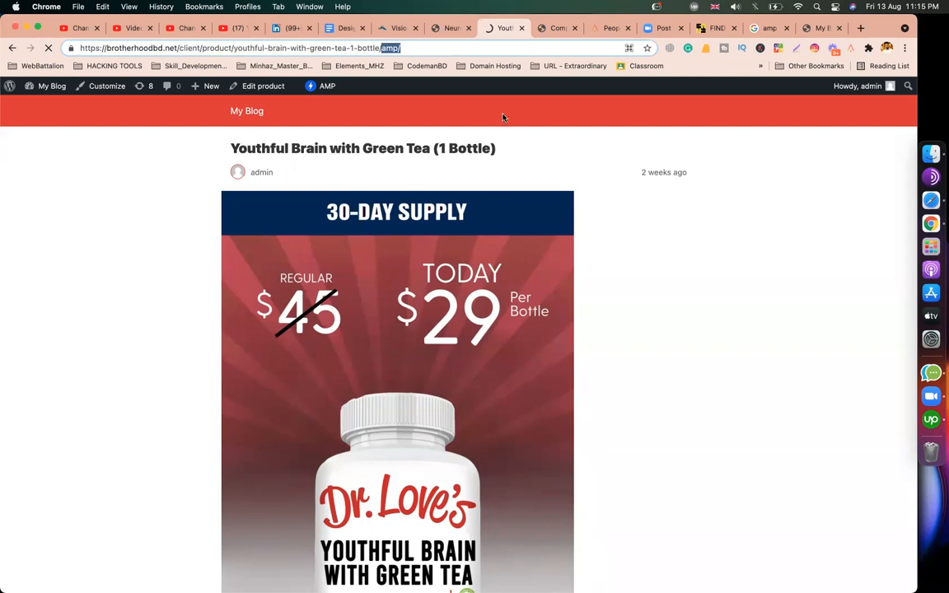
Step: Try to open the AMP version of the Complete Cleanse page with amp at the end of its address, and look through the page
click(553, 36)
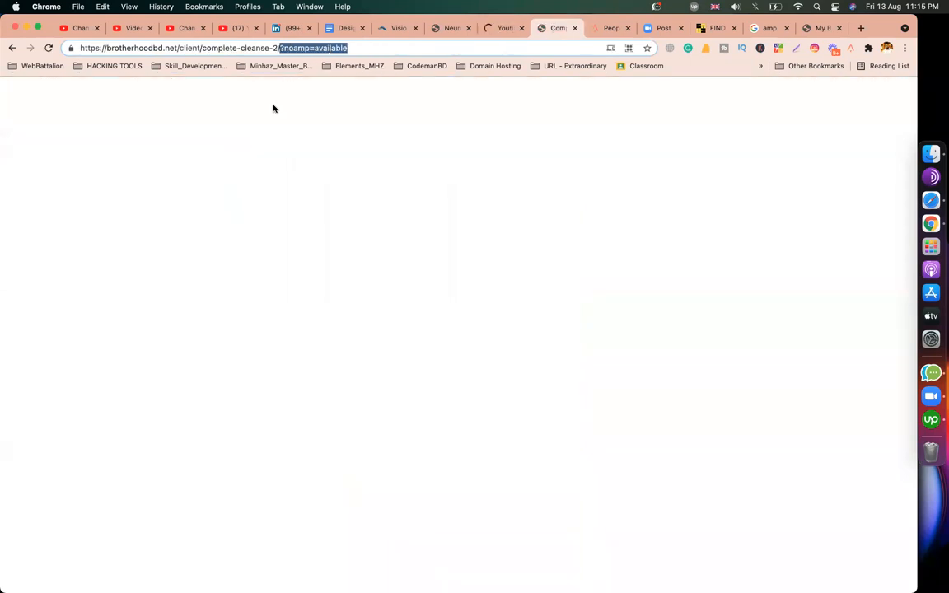
text(mp)
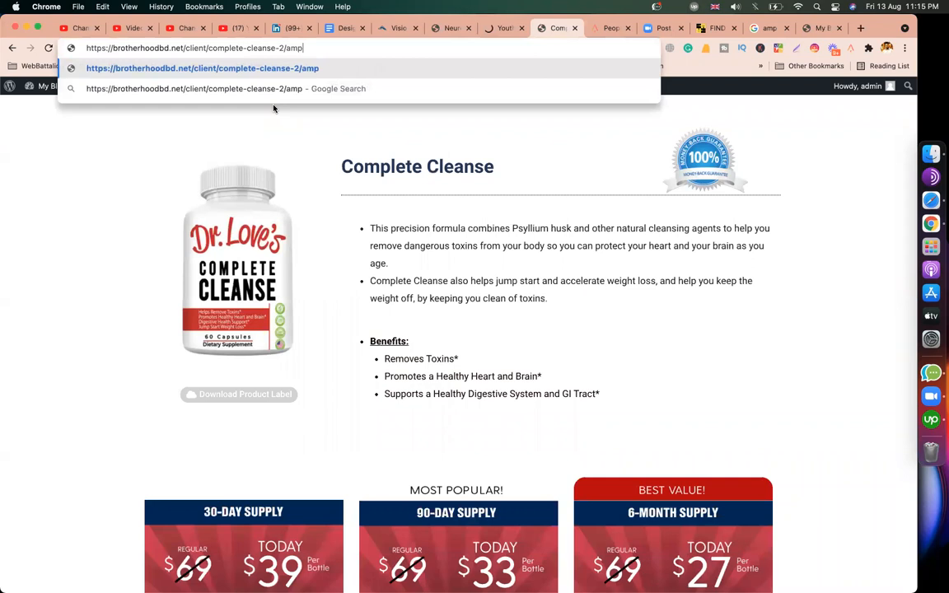
key(Return)
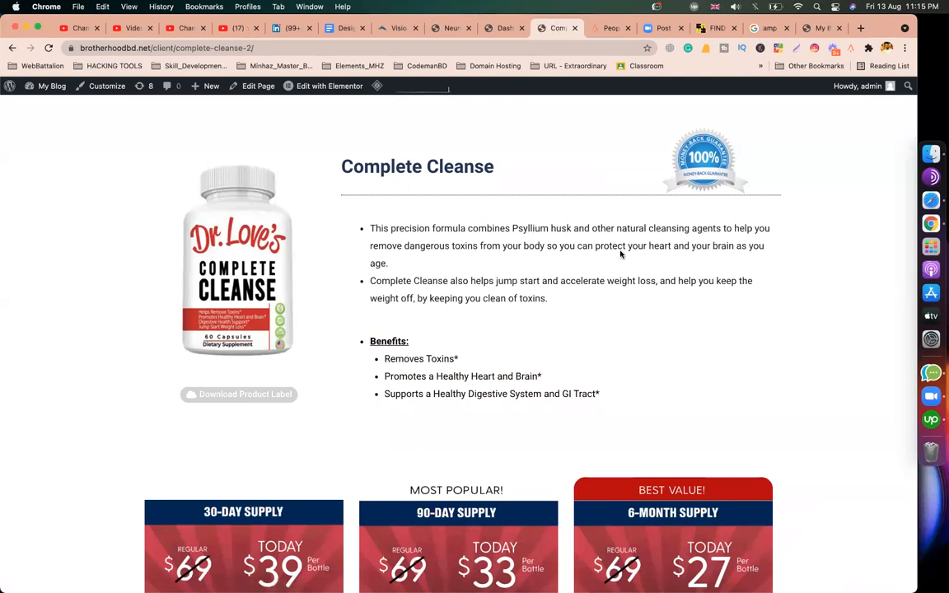
scroll(620, 254, up, 10)
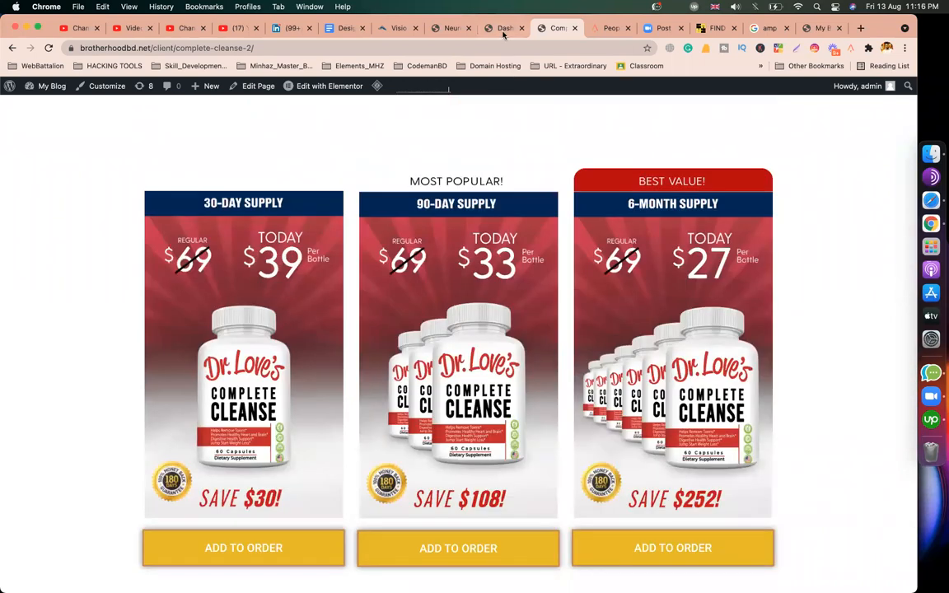
Step: From the dashboard, open the AMP settings, reopen the configuration wizard and continue past its welcome page
click(502, 28)
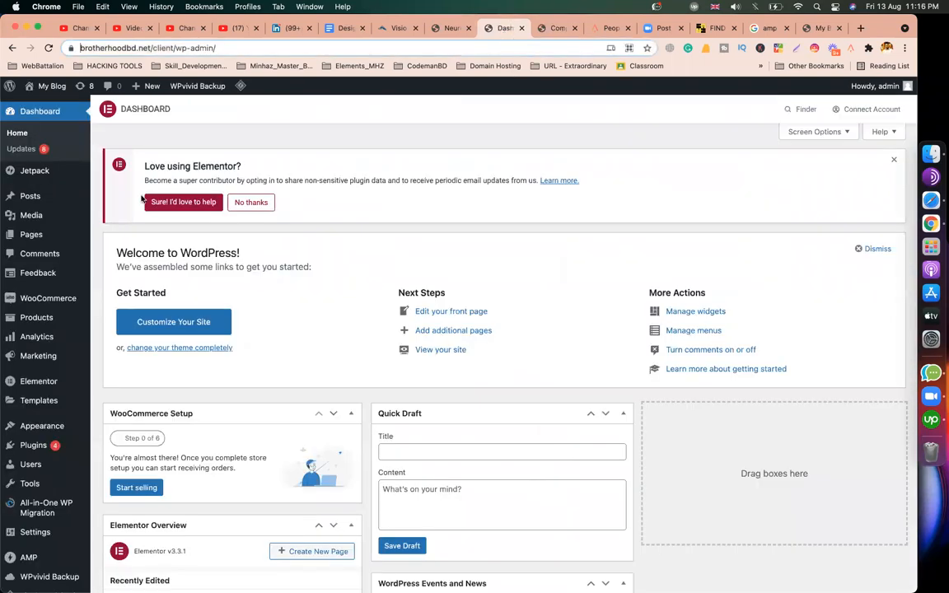
mouse_move(29, 196)
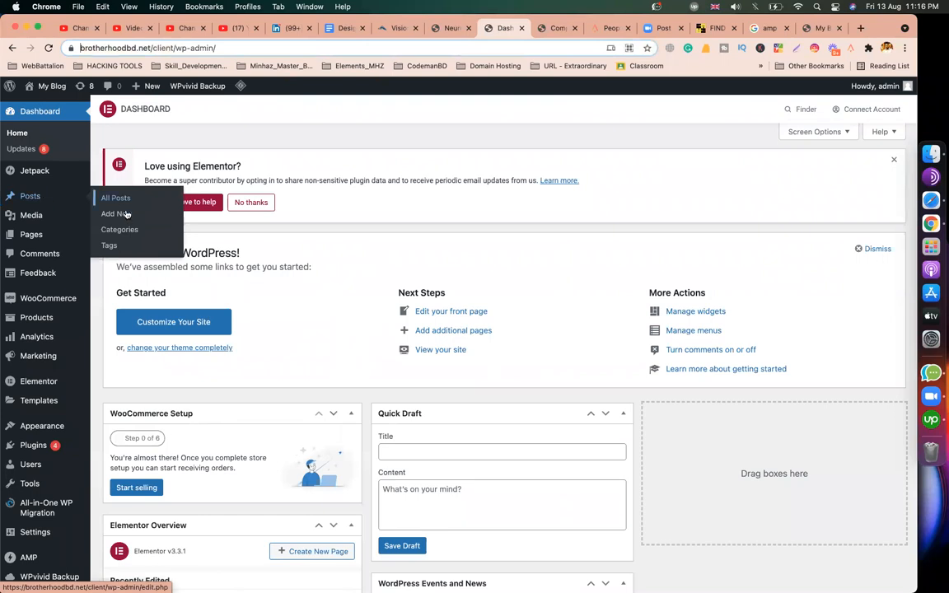
scroll(125, 394, down, 5)
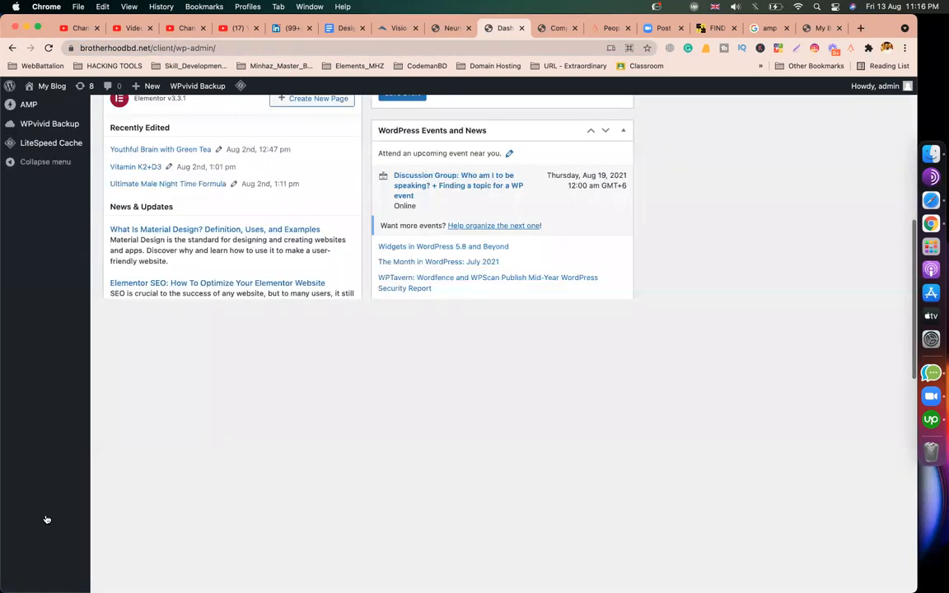
click(30, 520)
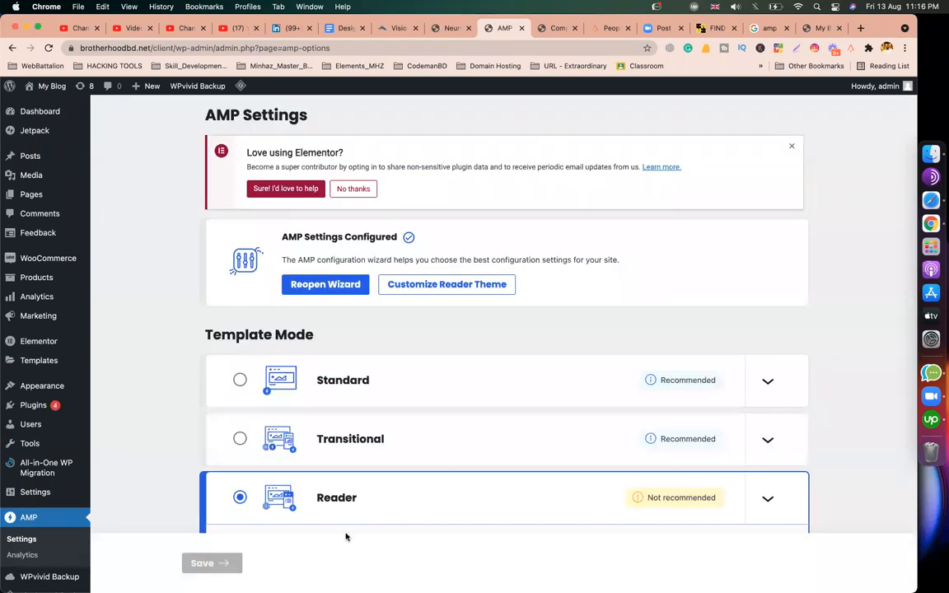
scroll(346, 527, down, 4)
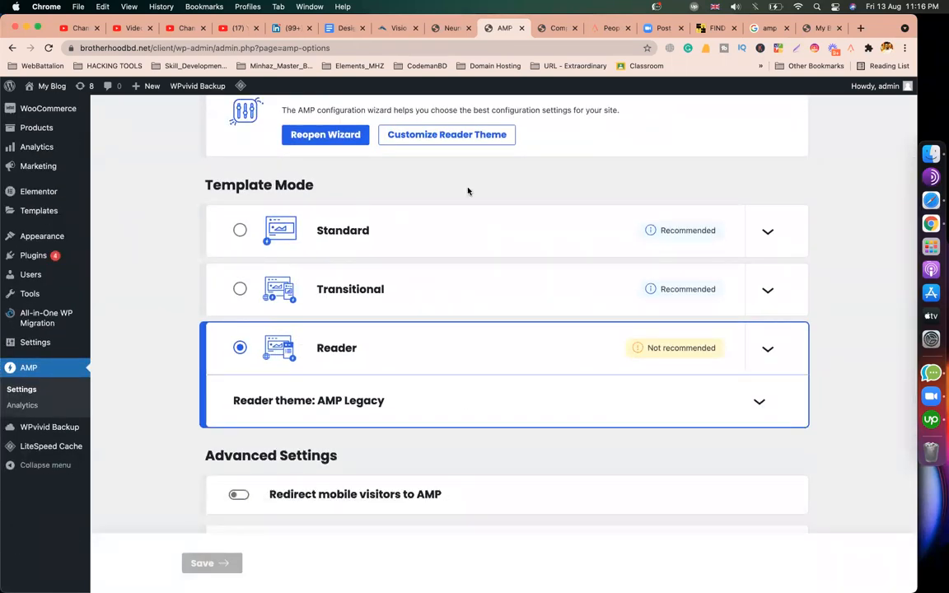
click(354, 138)
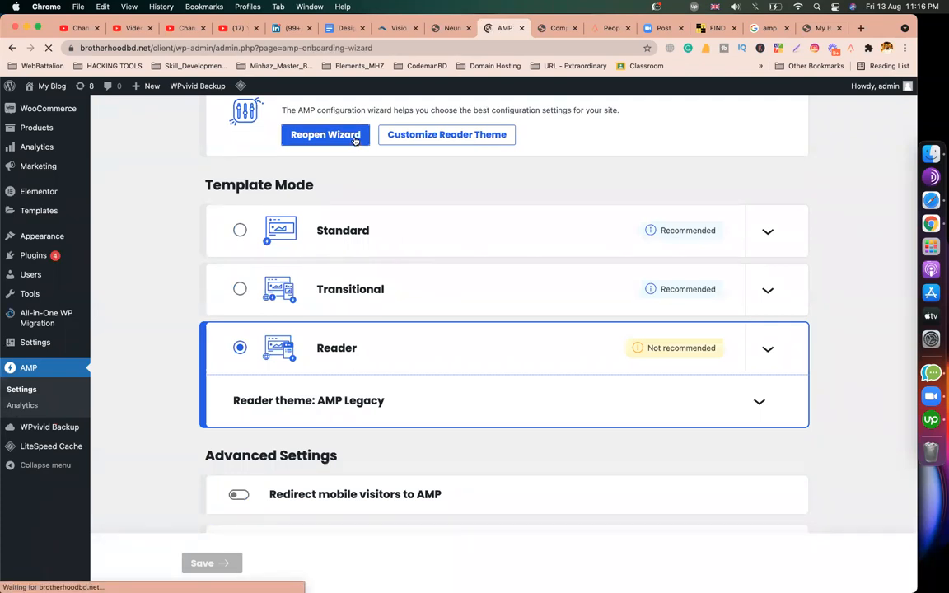
scroll(432, 293, down, 3)
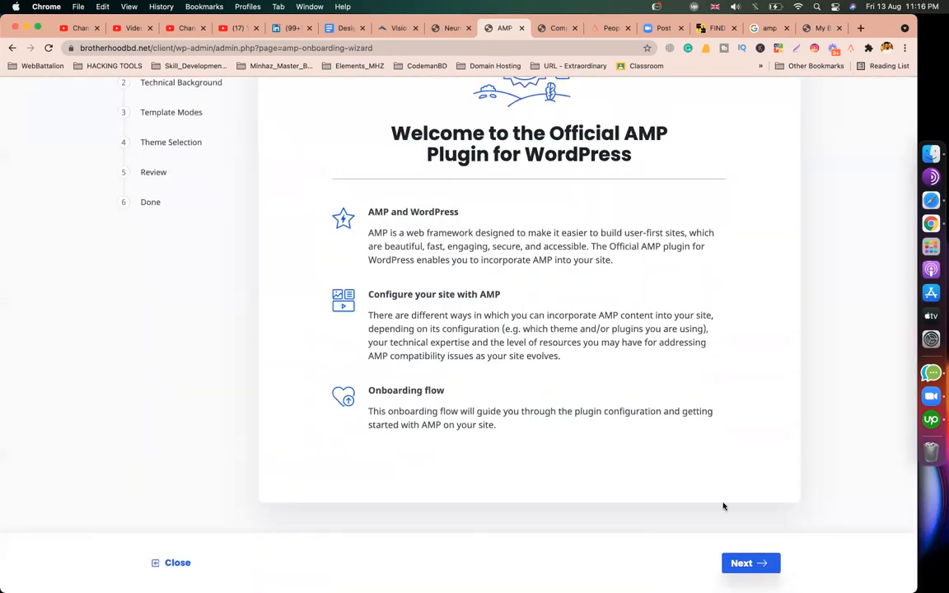
click(766, 564)
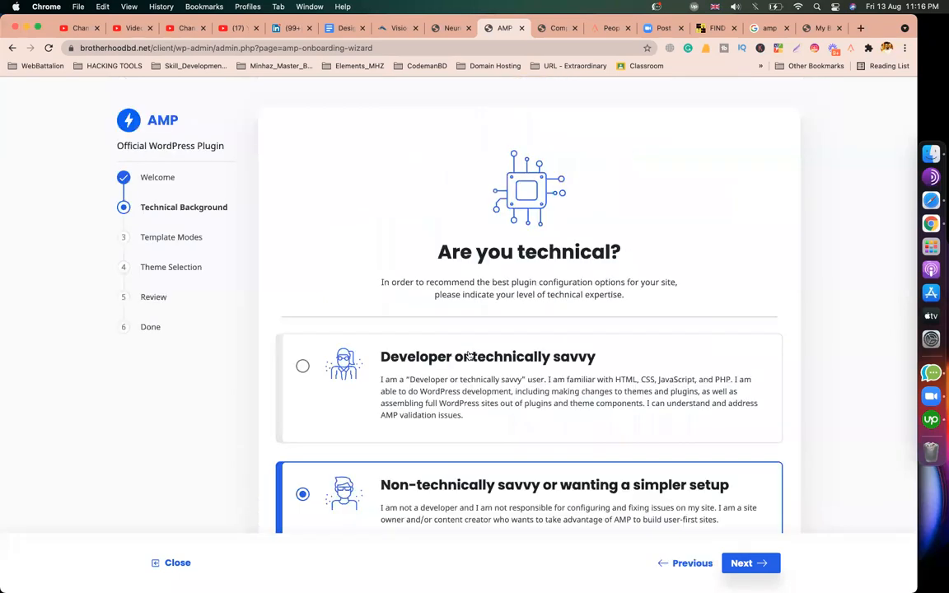
Step: Review the technical background options, choose "Non-technically savvy or wanting a simpler setup" and continue
scroll(633, 340, down, 2)
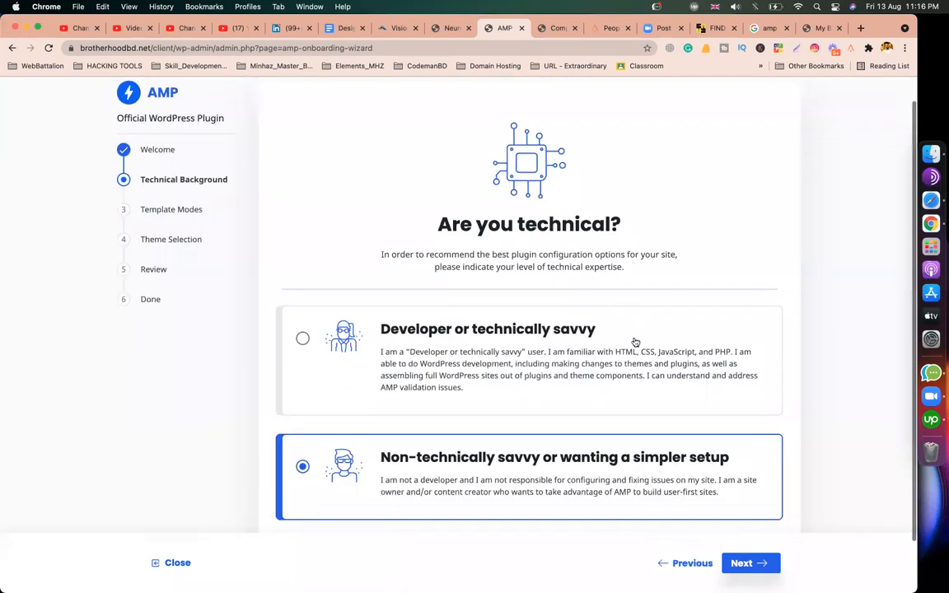
scroll(635, 342, up, 2)
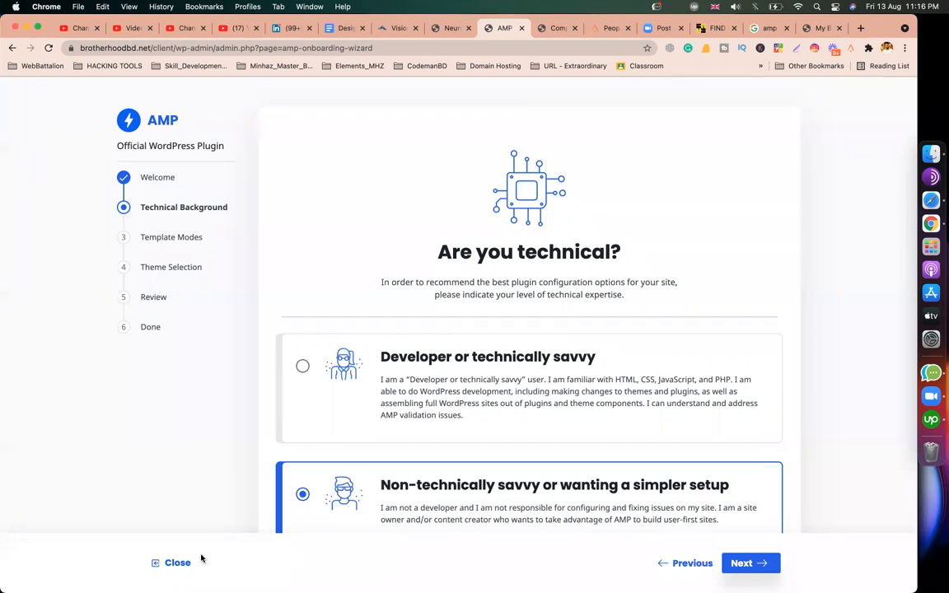
scroll(536, 375, down, 3)
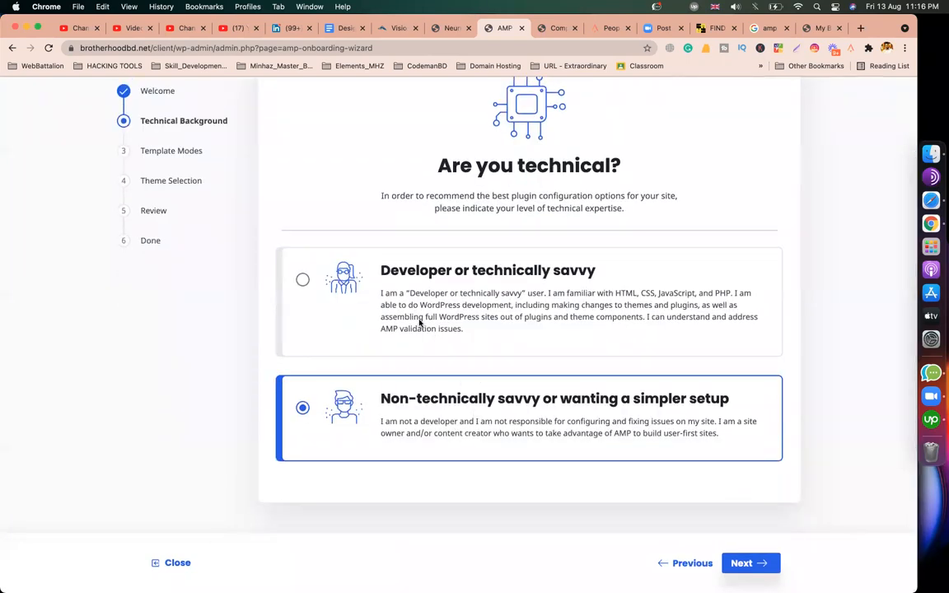
click(434, 399)
click(744, 563)
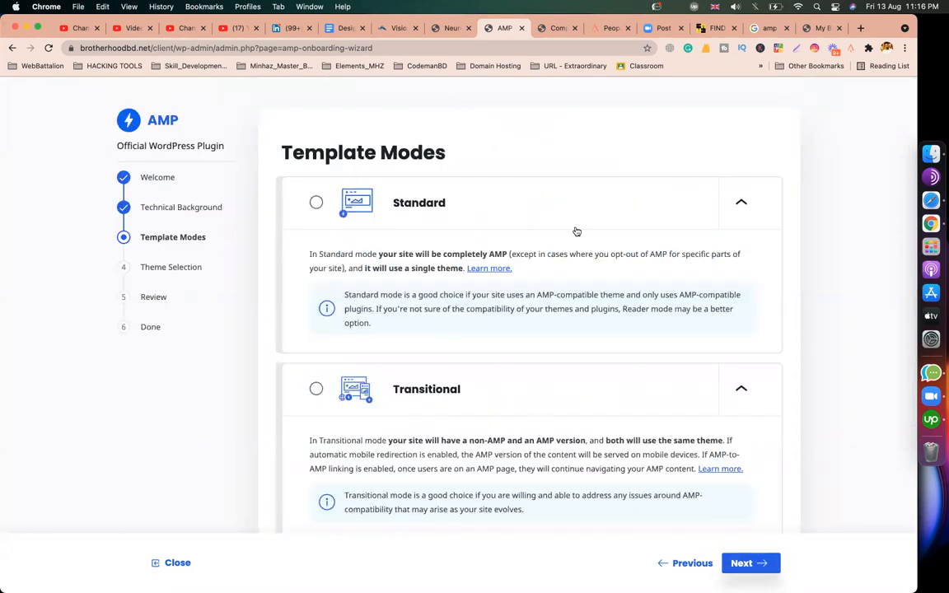
Step: Read through the template mode descriptions, keep Reader mode and continue to the theme selection
scroll(590, 275, down, 5)
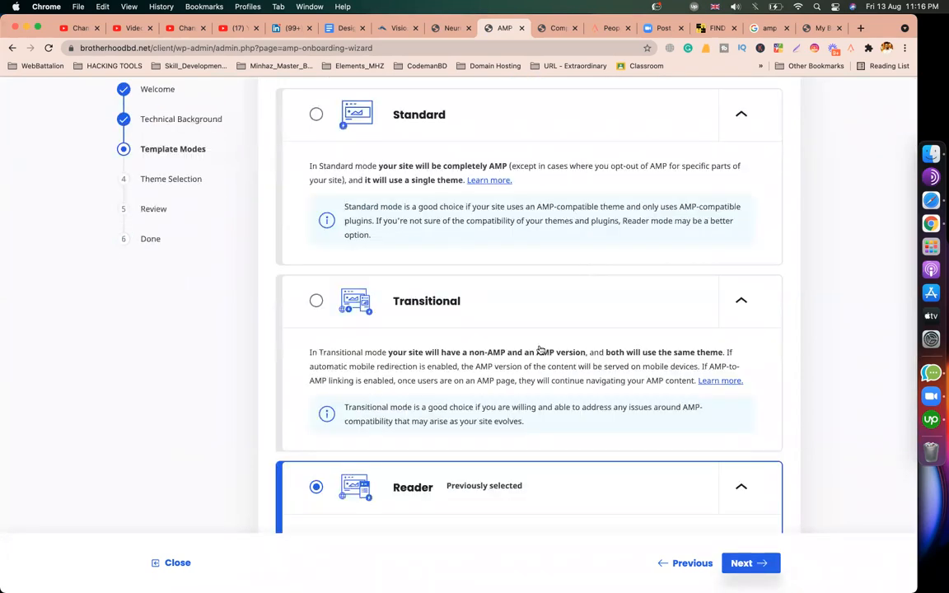
scroll(286, 431, down, 3)
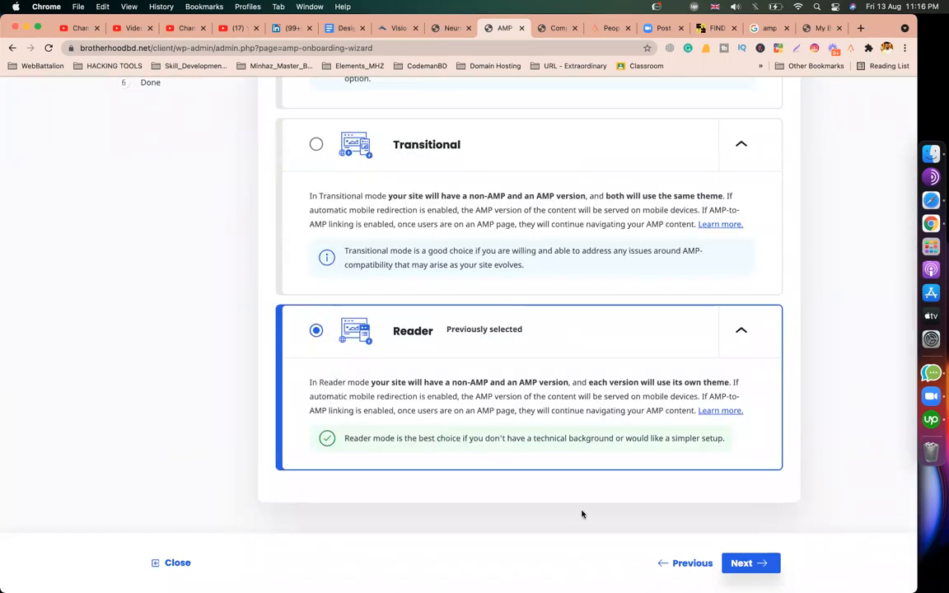
click(747, 565)
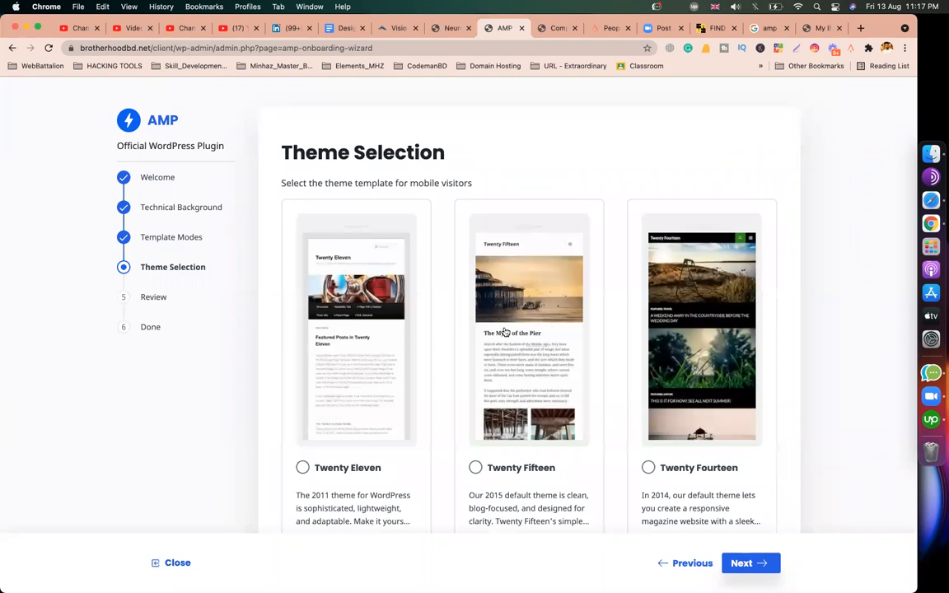
Step: Select Twenty Fifteen as the theme for mobile visitors and look through the wizard's review page
scroll(409, 324, down, 2)
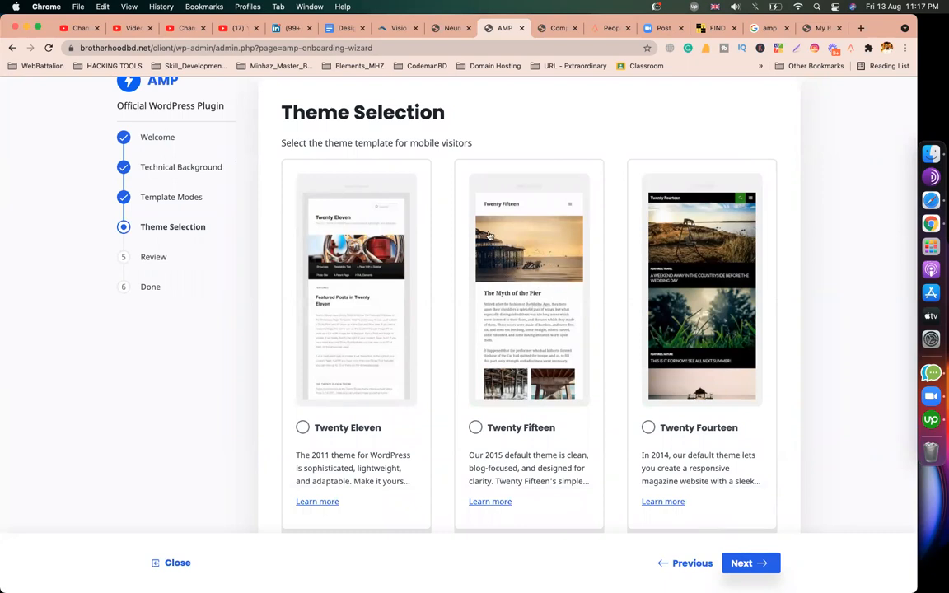
click(468, 298)
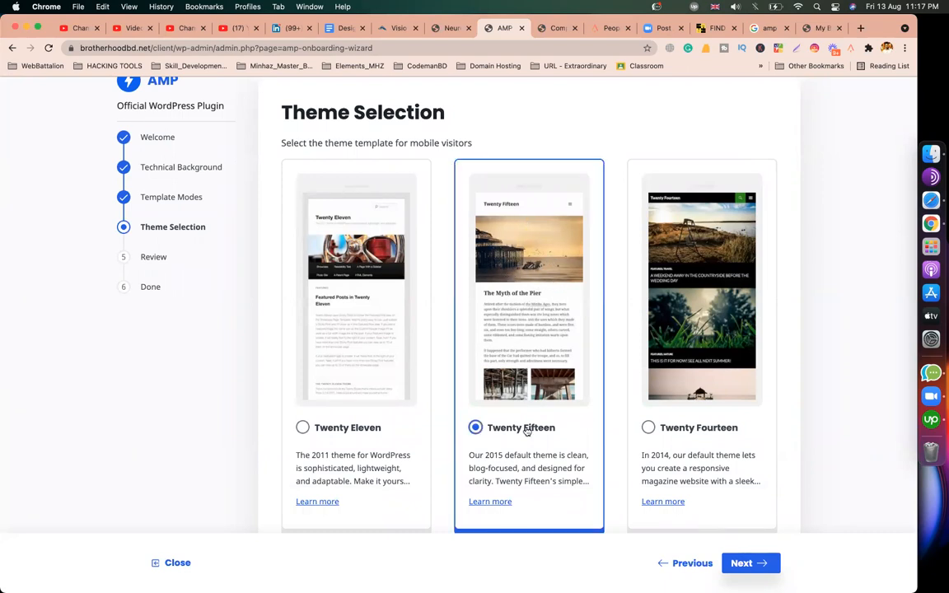
click(746, 564)
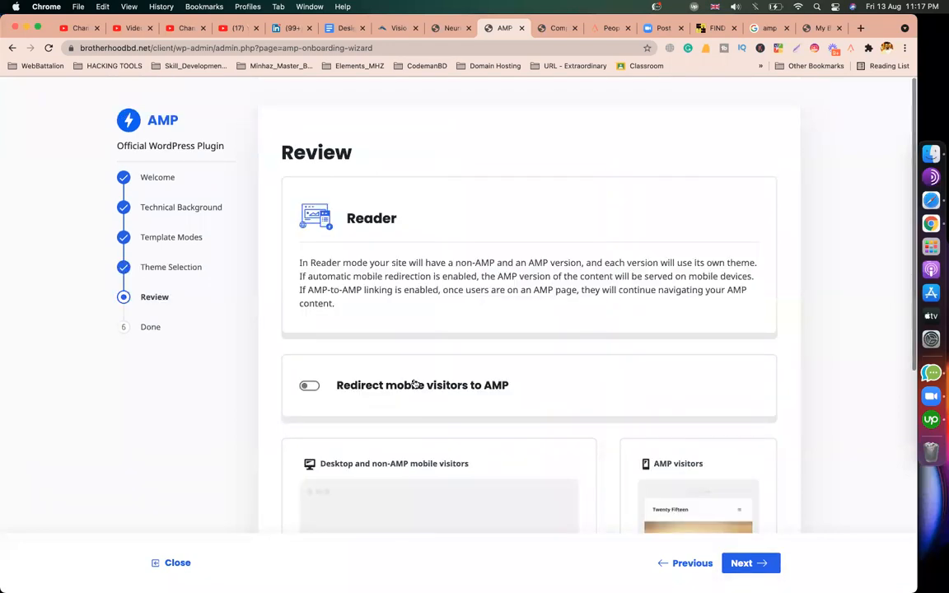
scroll(663, 410, down, 5)
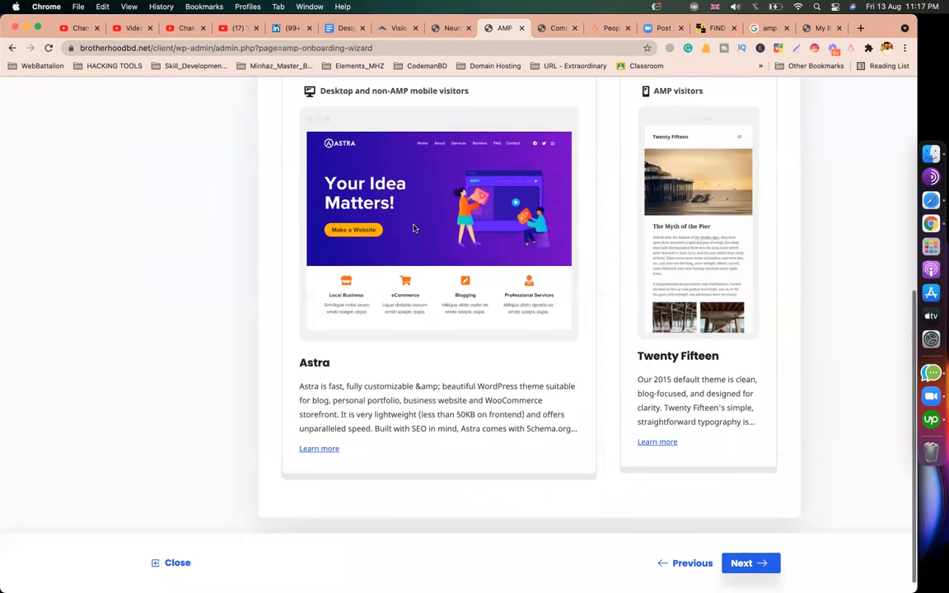
scroll(369, 220, up, 1)
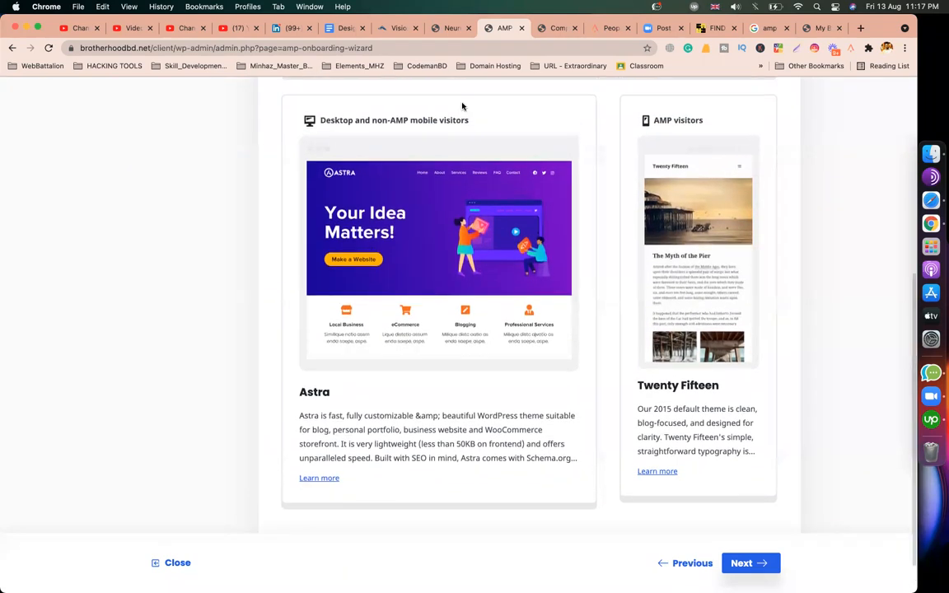
Step: Compare the Astra and Twenty Fifteen theme previews, finish the wizard, and open the AMP version for customizing
drag(377, 121, 467, 116)
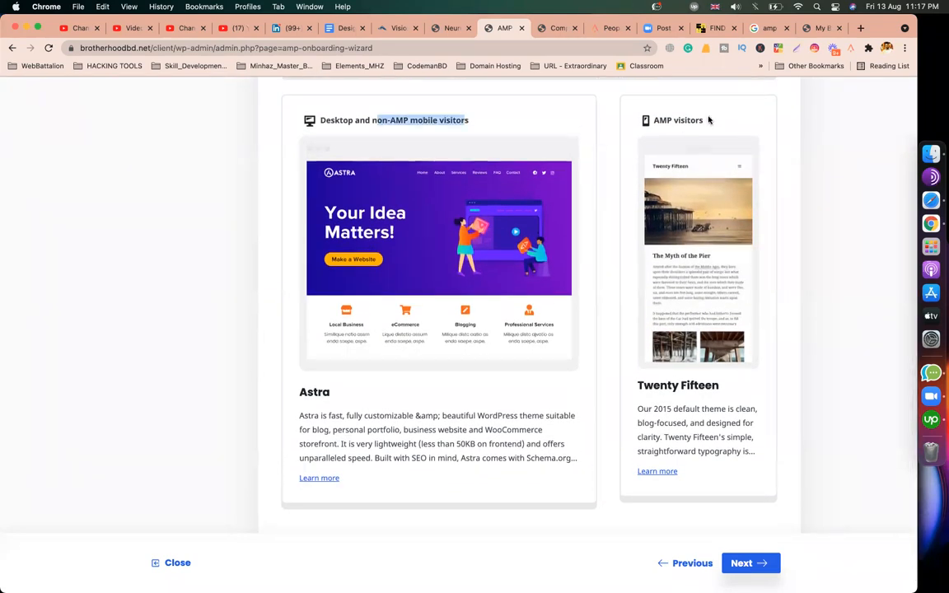
drag(708, 119, 636, 116)
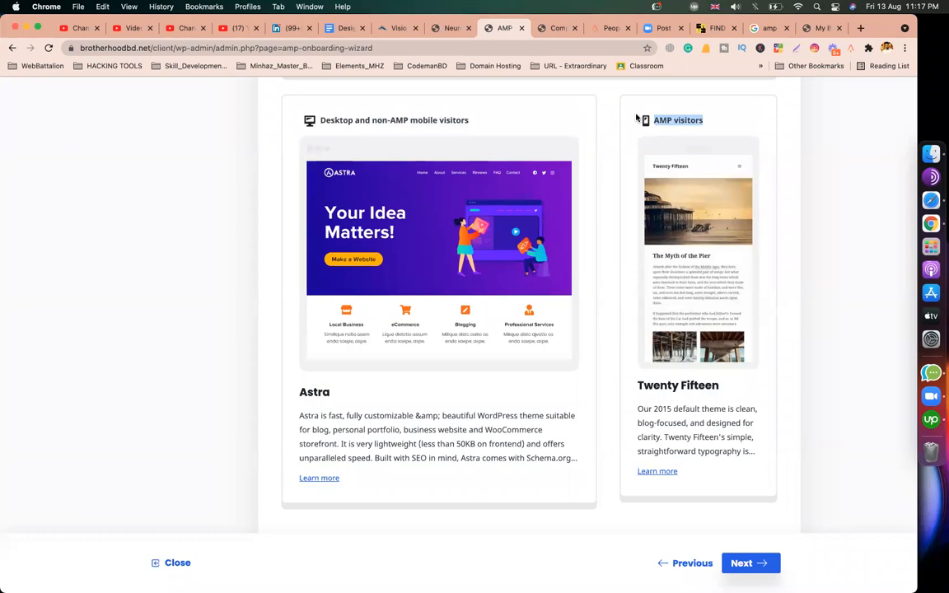
click(744, 566)
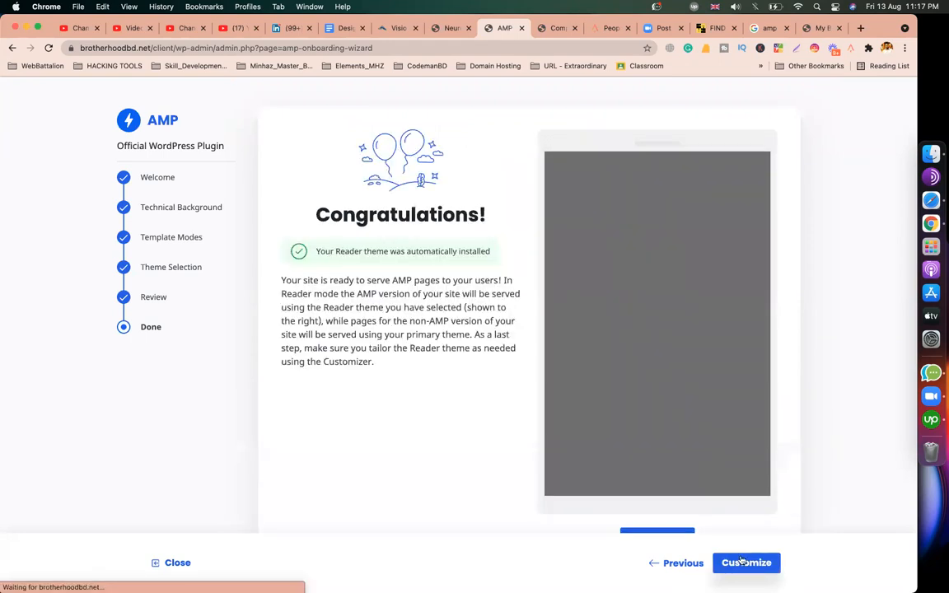
click(751, 568)
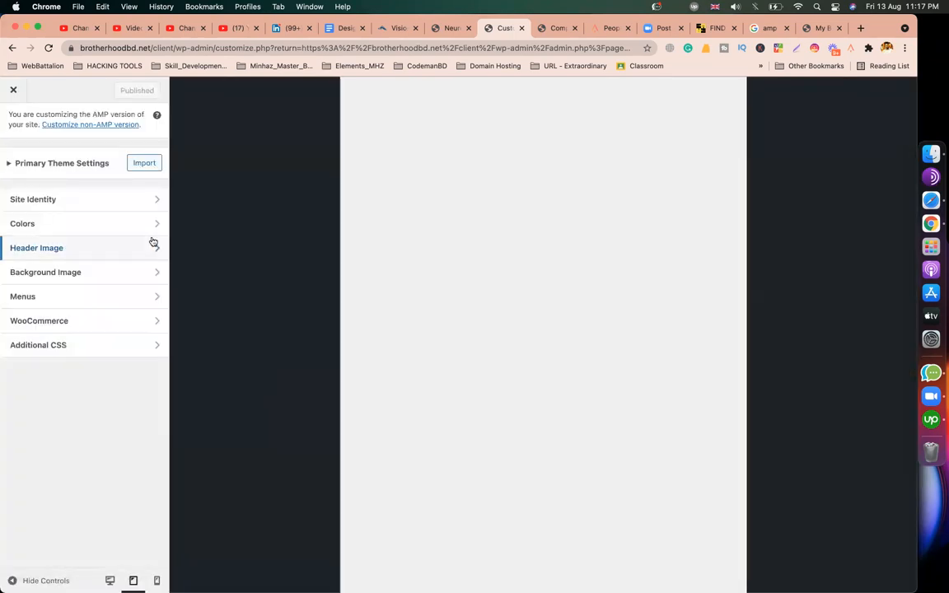
Step: Look through the Colors and Header Image settings of the AMP theme
click(26, 225)
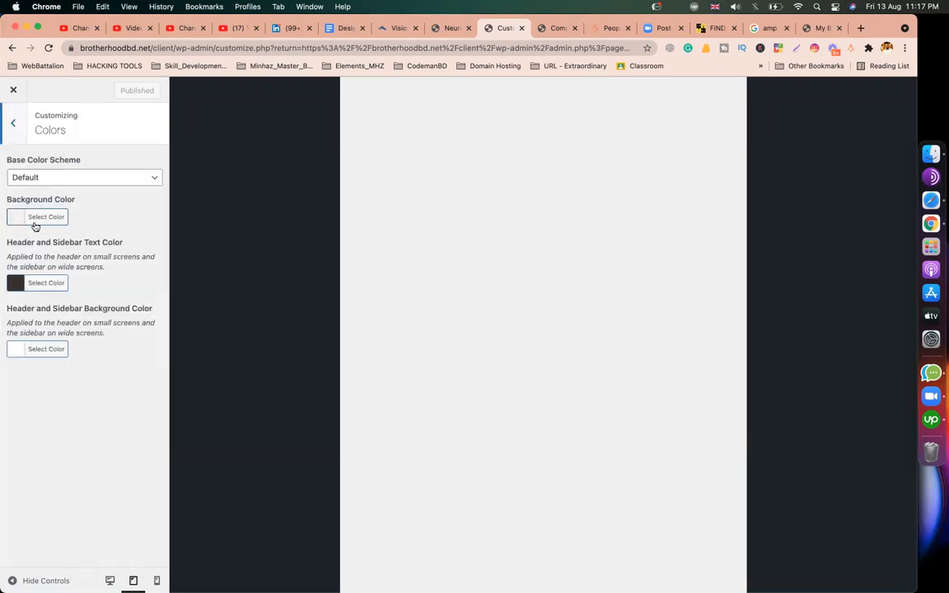
click(14, 126)
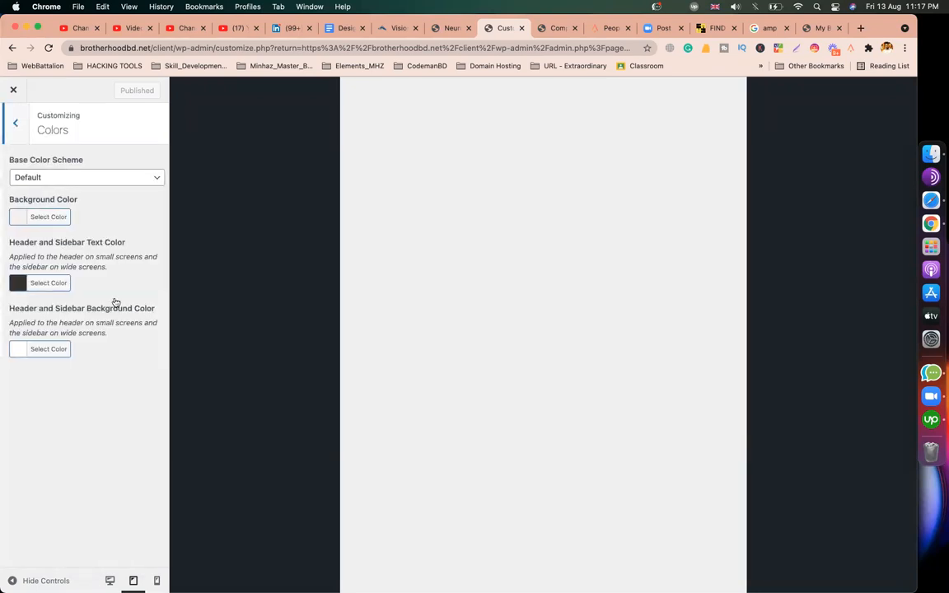
click(56, 251)
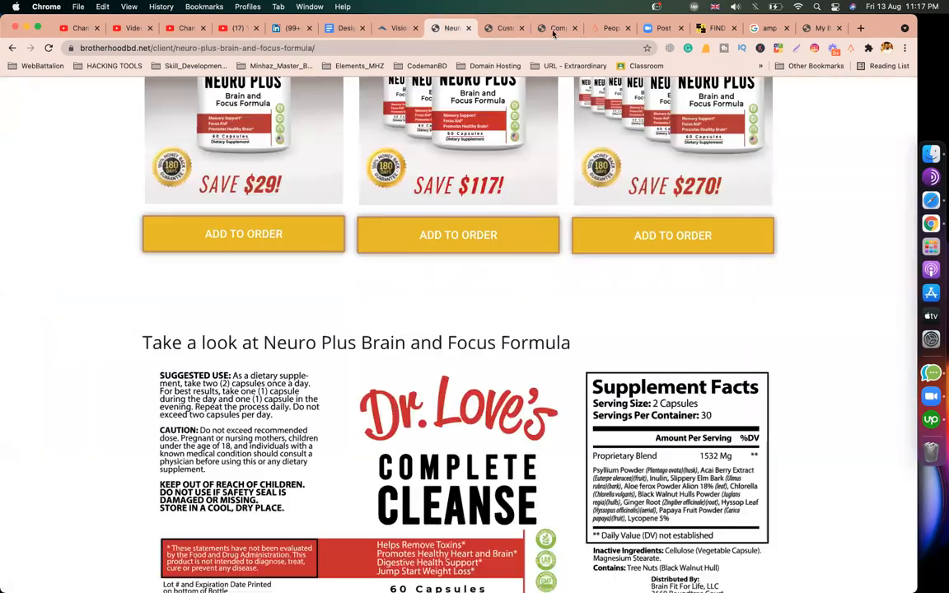
Step: View the live Complete Cleanse page, then check the customizer's AMP preview
click(553, 30)
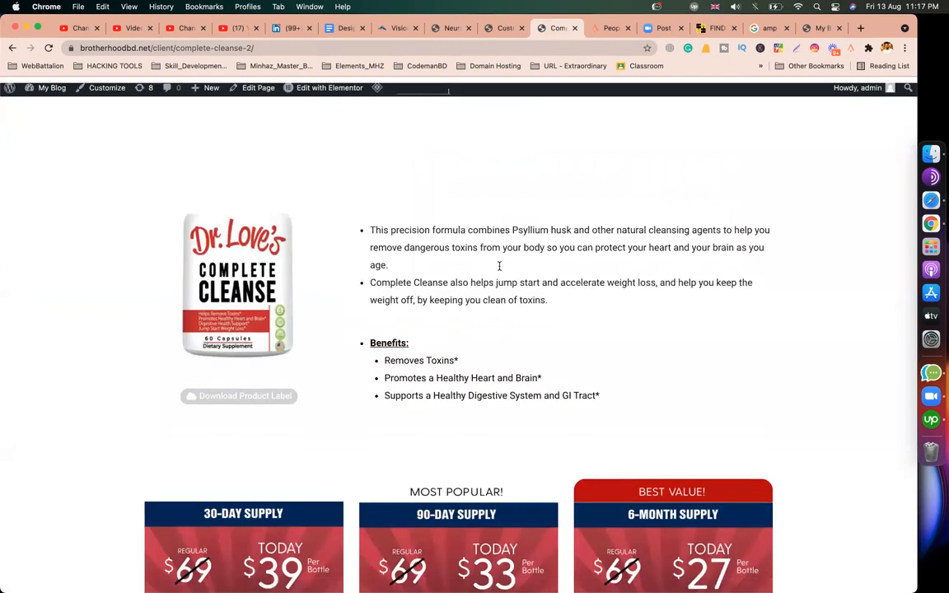
scroll(512, 292, down, 2)
scroll(512, 292, up, 3)
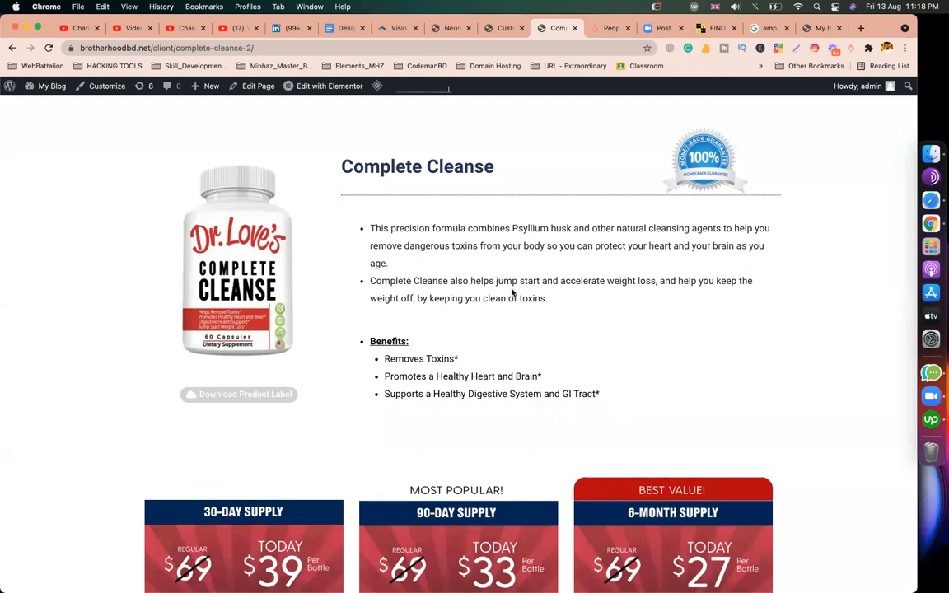
click(501, 29)
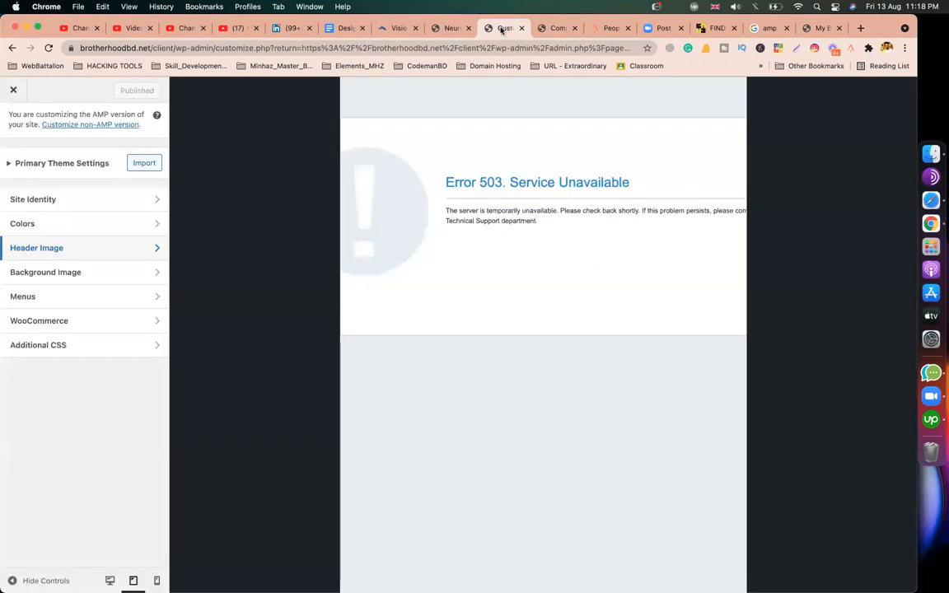
Step: Start a new post from the Complete Cleanse page's admin bar and dismiss the block editor welcome guide
click(556, 31)
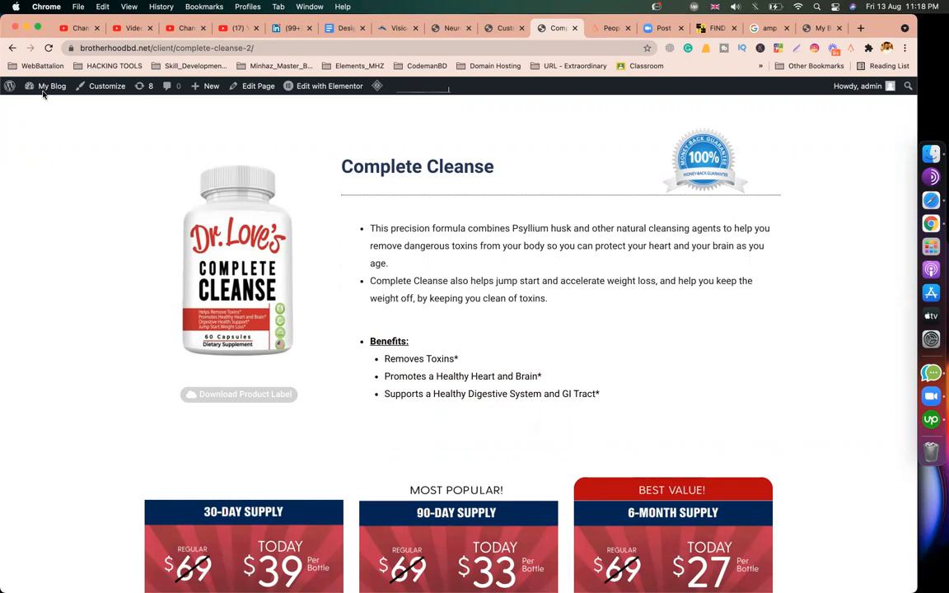
click(203, 88)
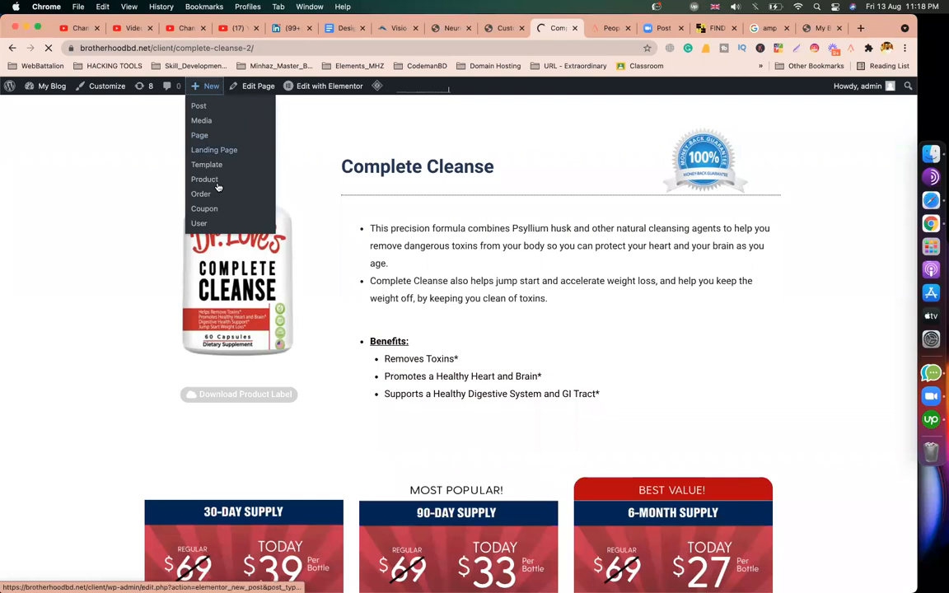
click(197, 105)
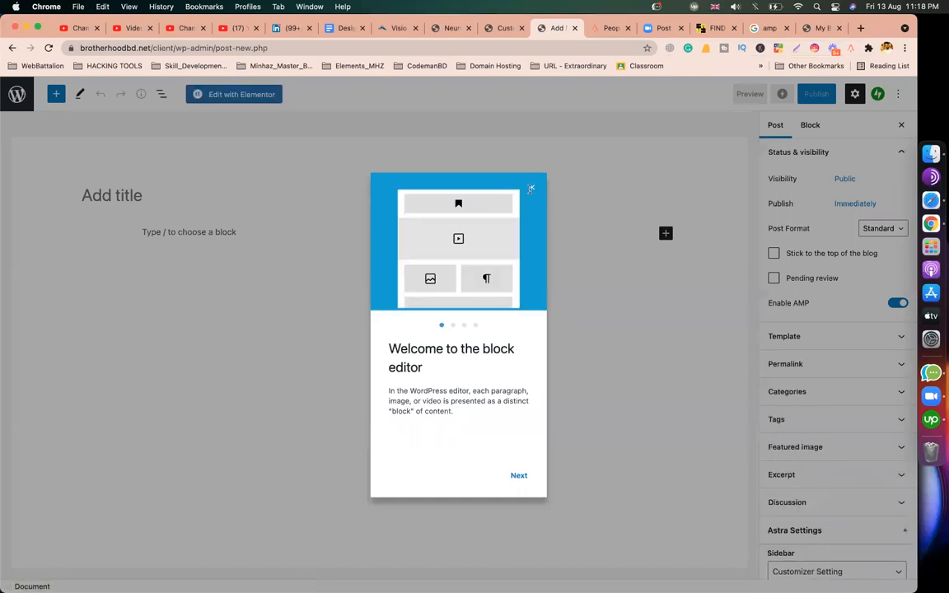
click(531, 187)
click(154, 195)
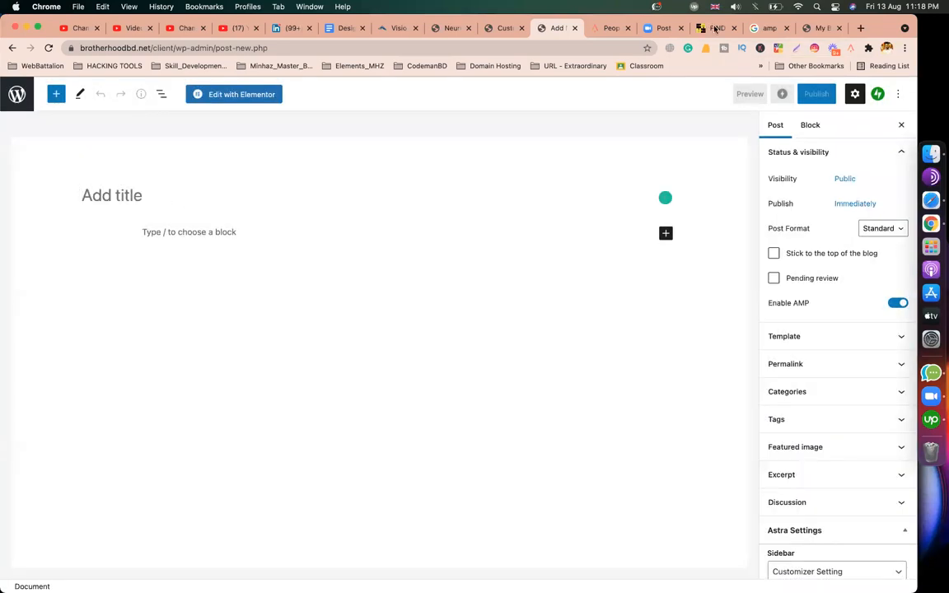
Step: Switch to the open blog article and open "How to promote gig on fiverr 2021" from the site's Fiverr category
click(715, 29)
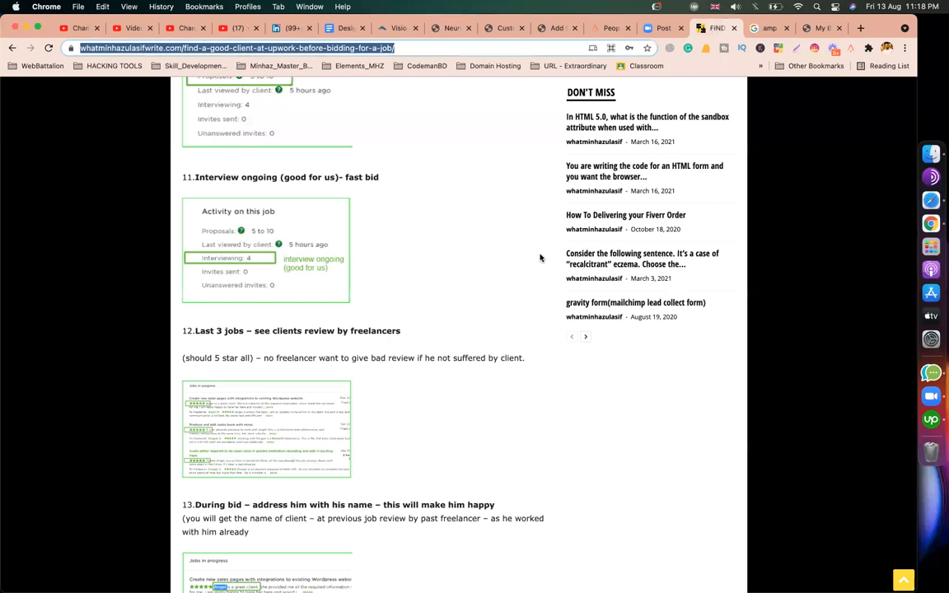
scroll(401, 333, up, 10)
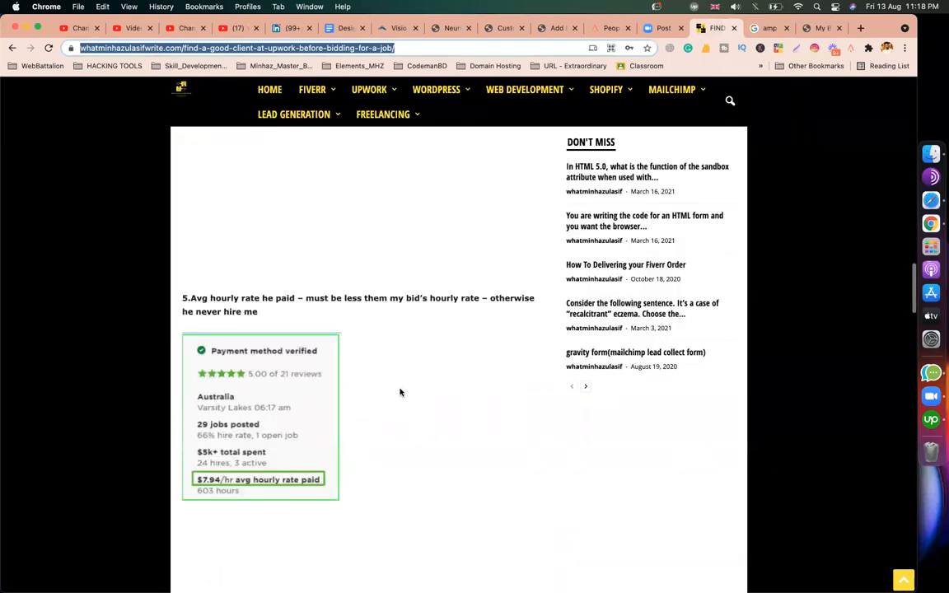
scroll(399, 392, up, 10)
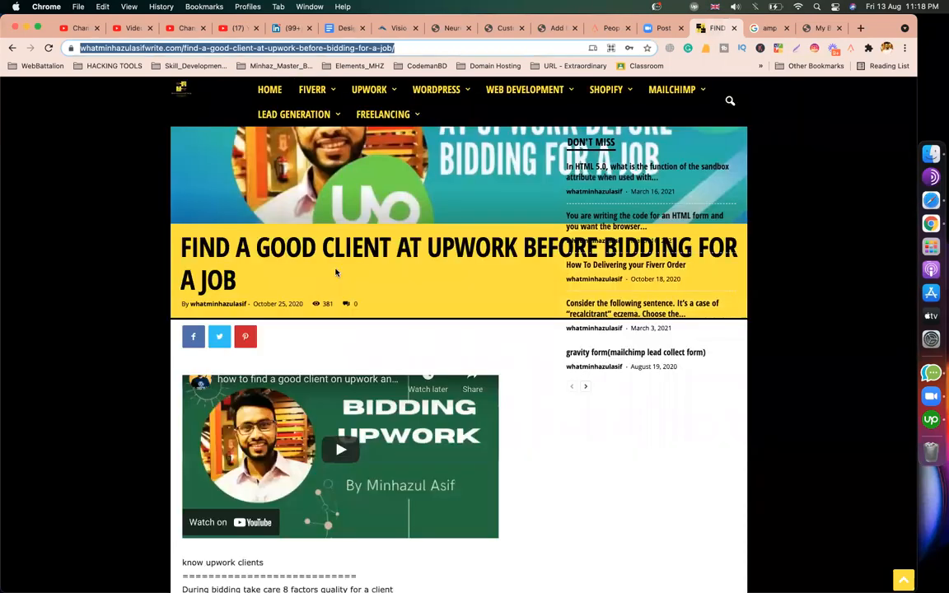
scroll(313, 91, up, 2)
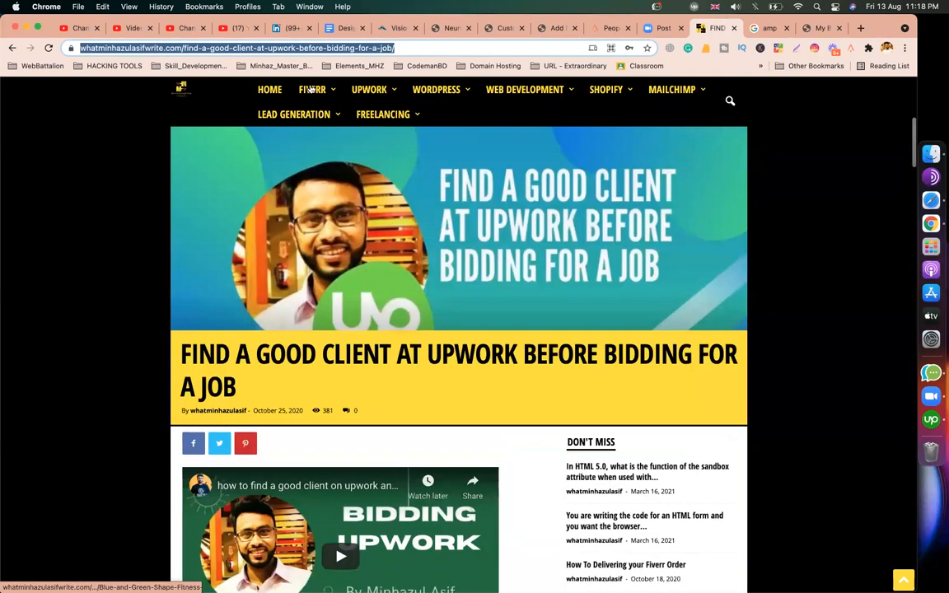
mouse_move(311, 89)
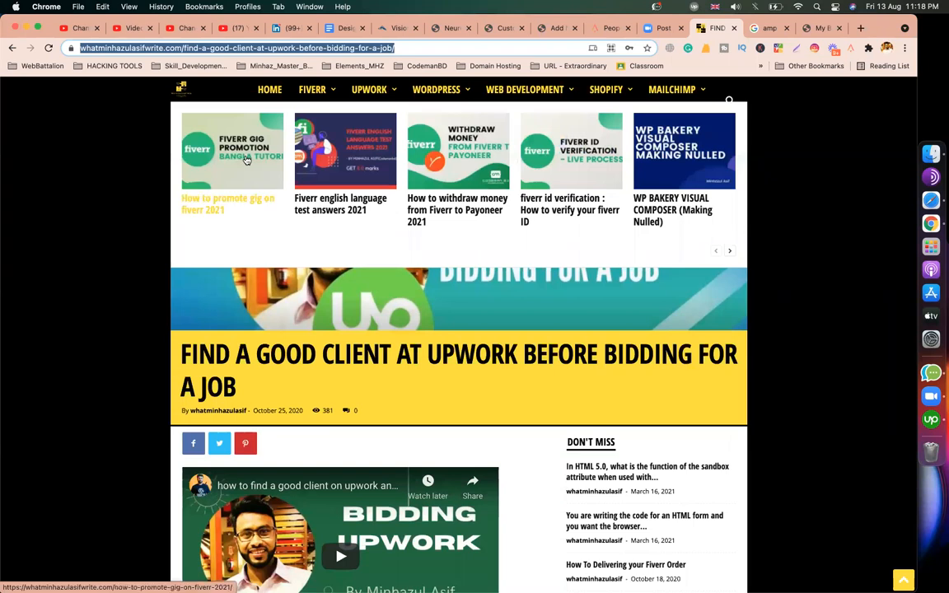
click(246, 159)
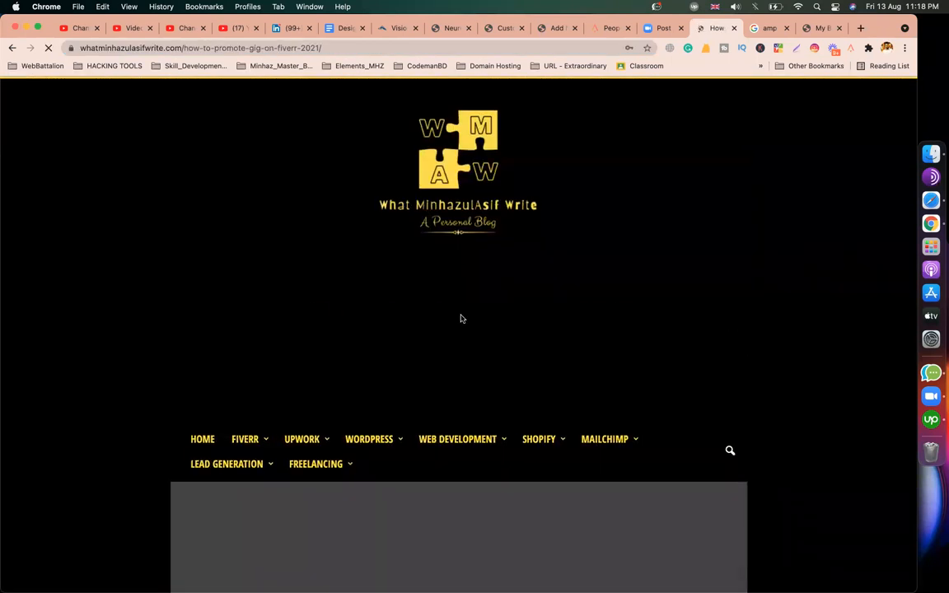
Step: Copy the article's title "How to promote gig on fiverr 2021" into the new post's title and start a paragraph below it
scroll(461, 319, down, 5)
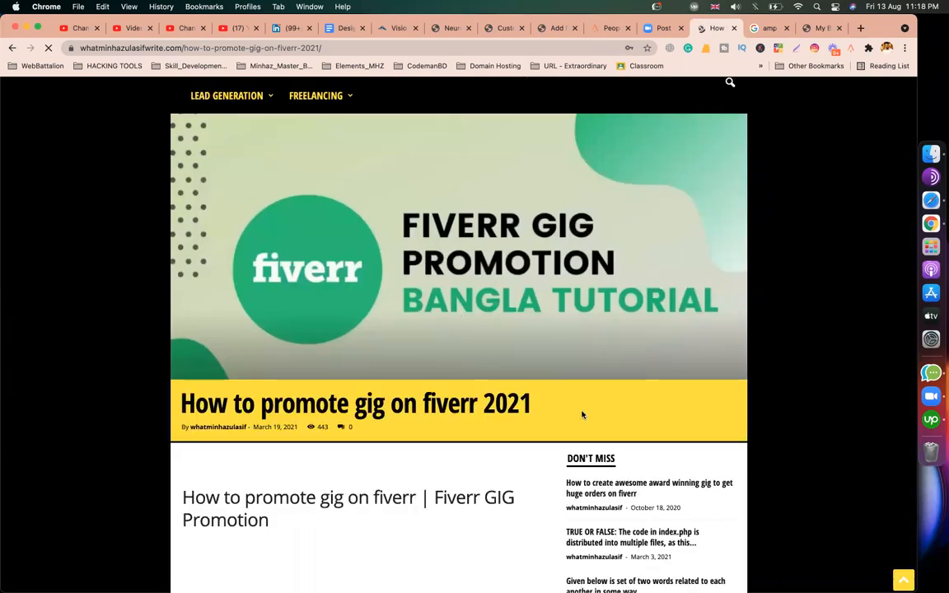
drag(534, 403, 183, 401)
key(super+c)
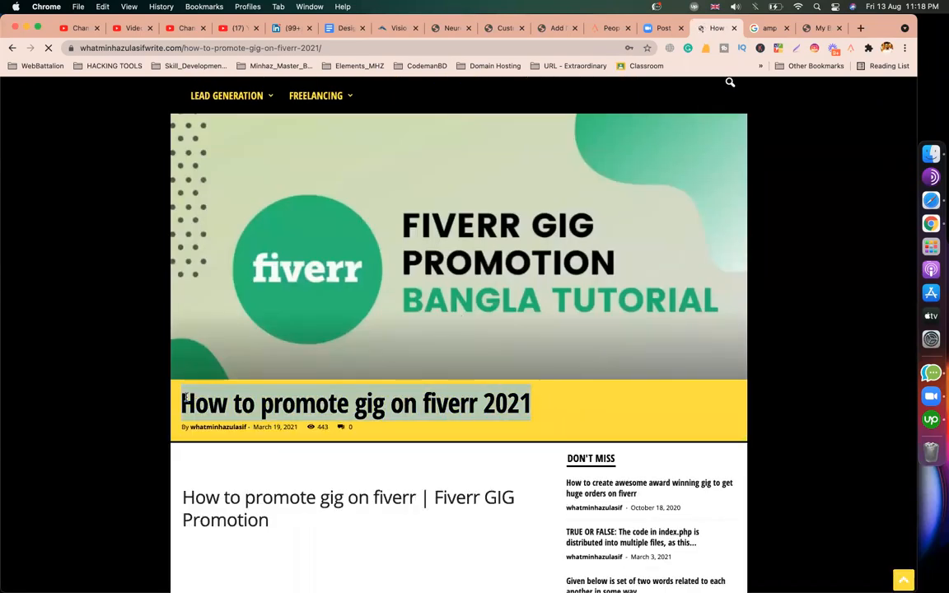
click(554, 30)
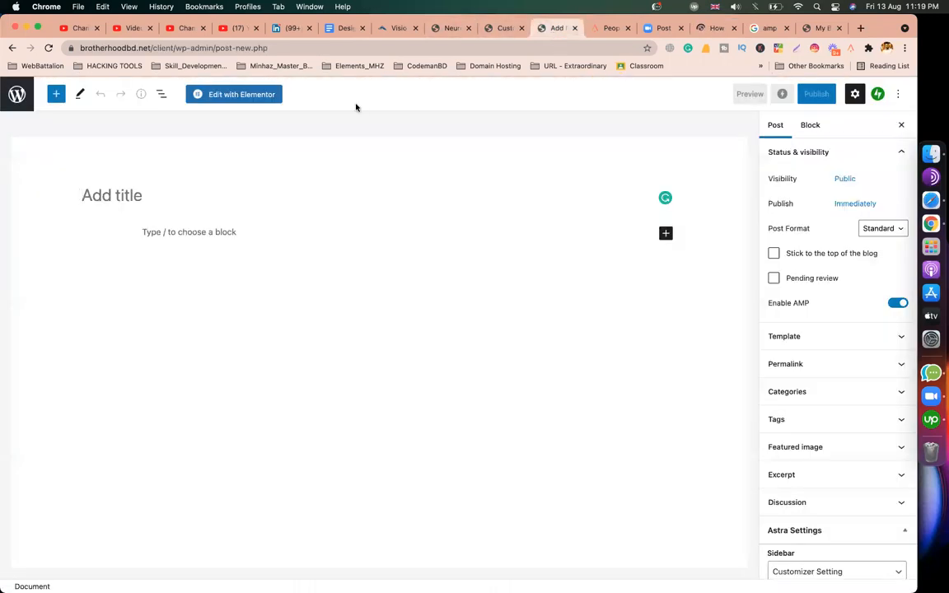
key(super+v)
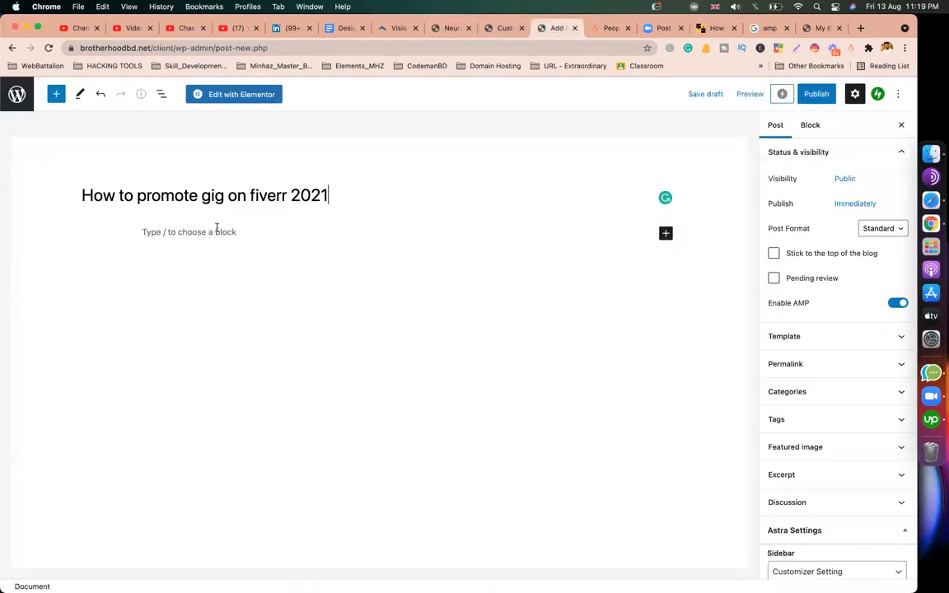
key(Return)
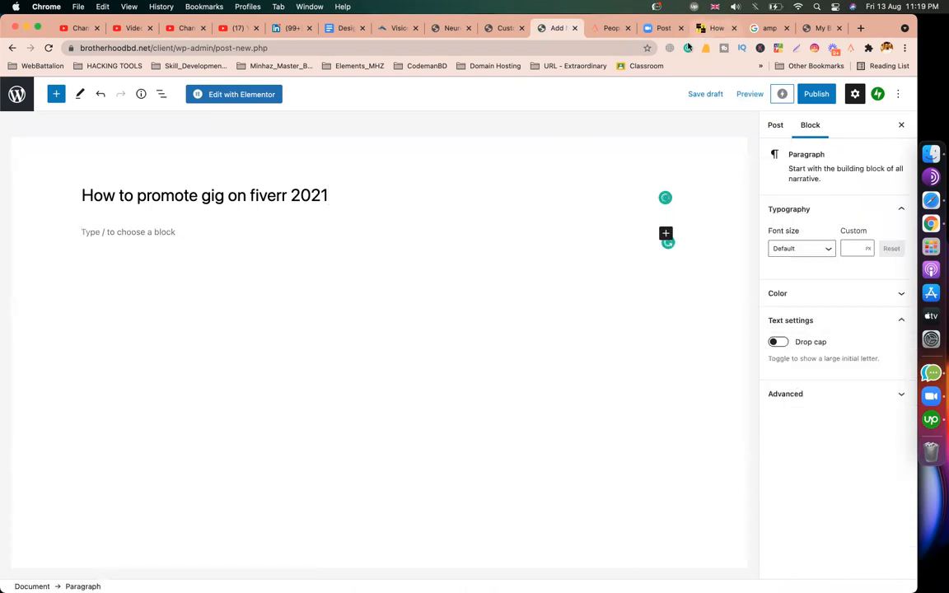
Step: Copy the article's body text from below the video through "Control your activity" into the new post's content
click(715, 28)
scroll(464, 361, down, 5)
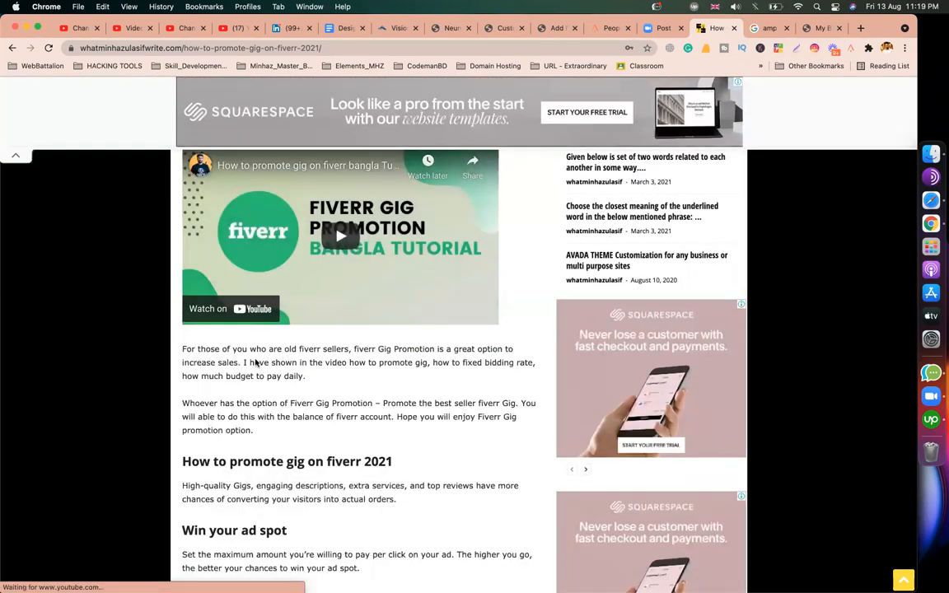
scroll(252, 358, down, 2)
drag(182, 258, 330, 573)
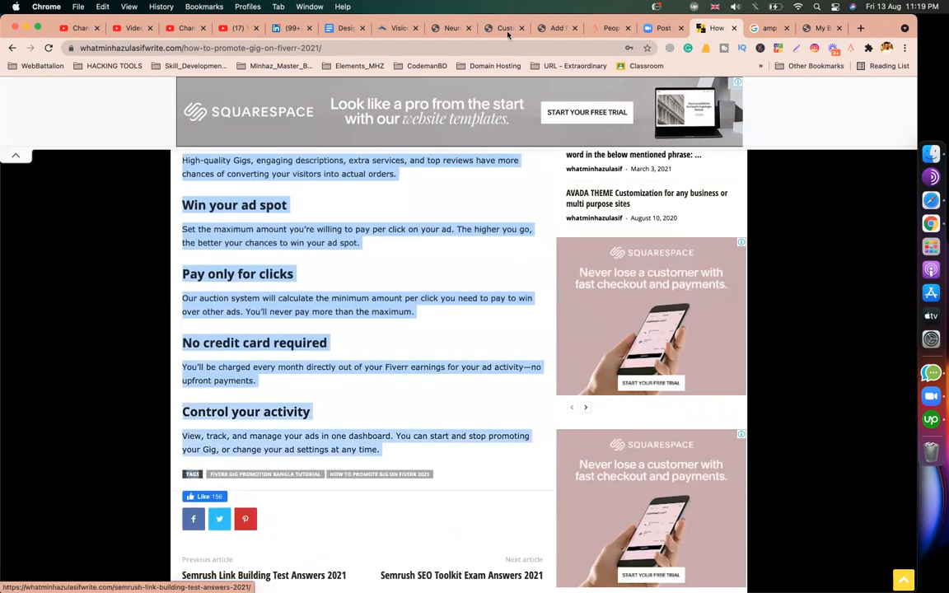
click(551, 29)
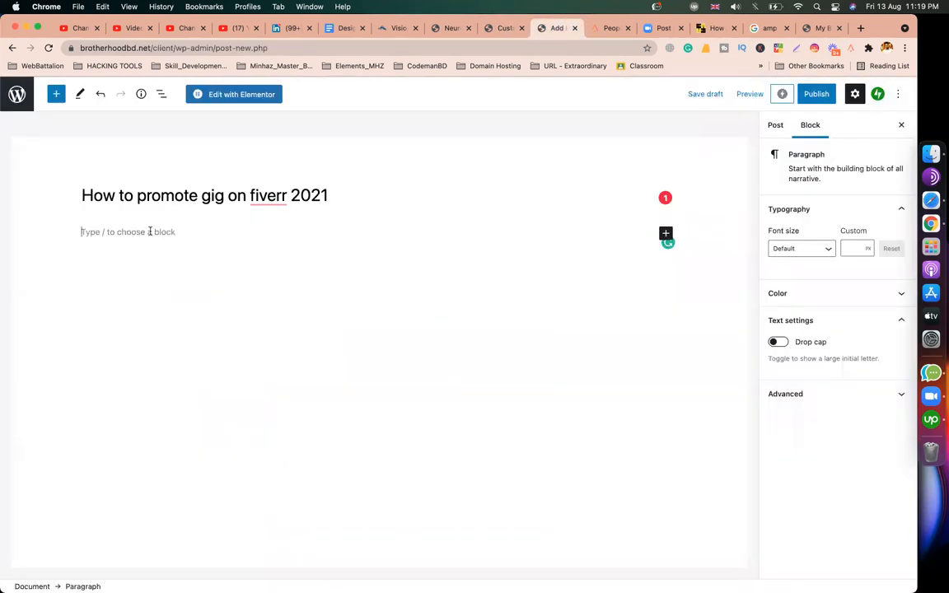
key(super+v)
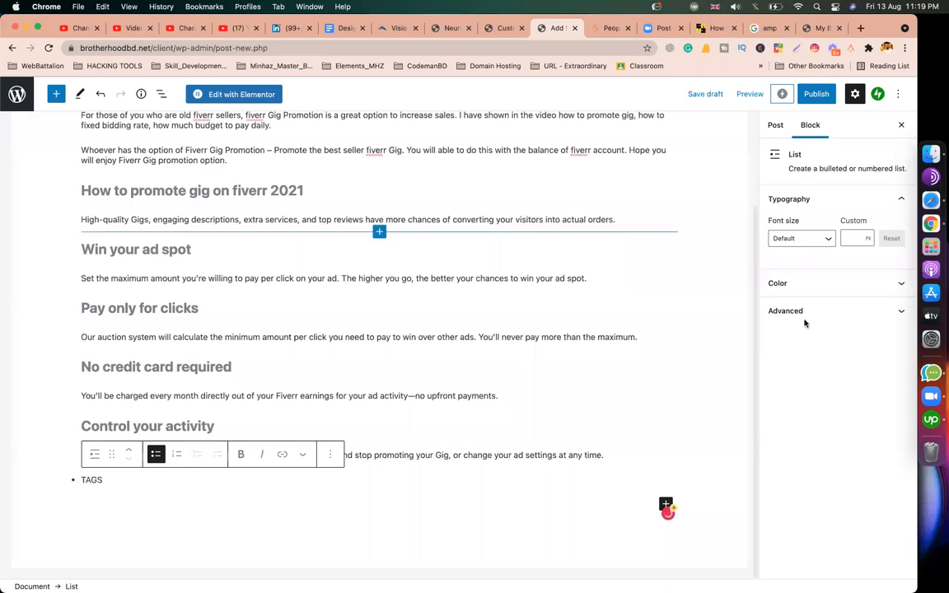
Step: Close the settings sidebar, publish the post without a featured image, and return to the list of all posts
click(902, 127)
scroll(577, 190, up, 5)
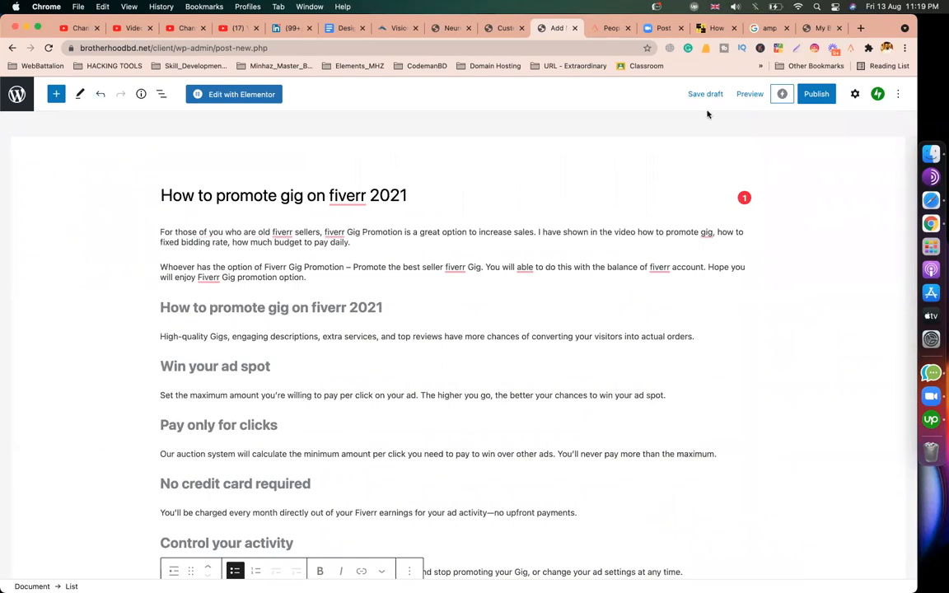
click(827, 97)
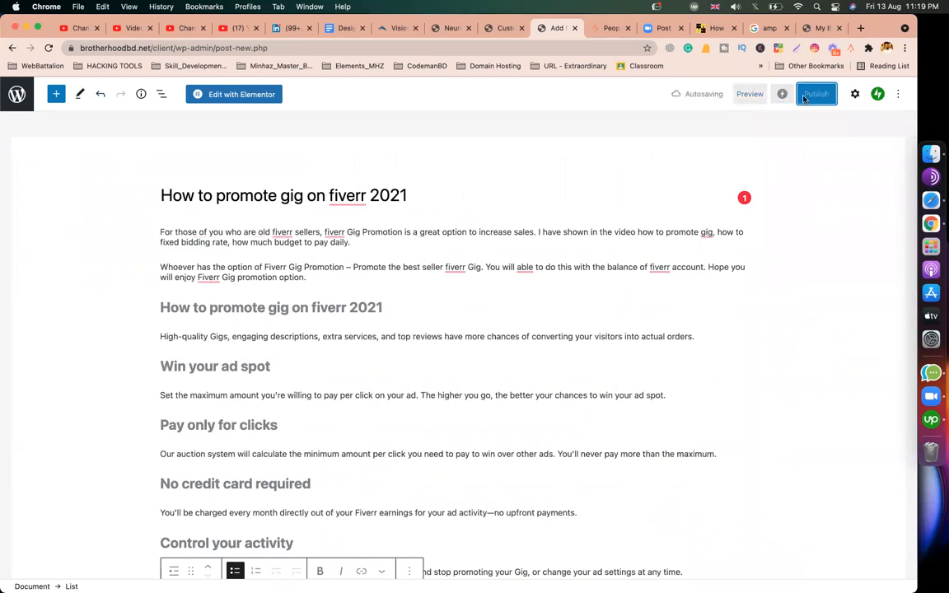
click(806, 97)
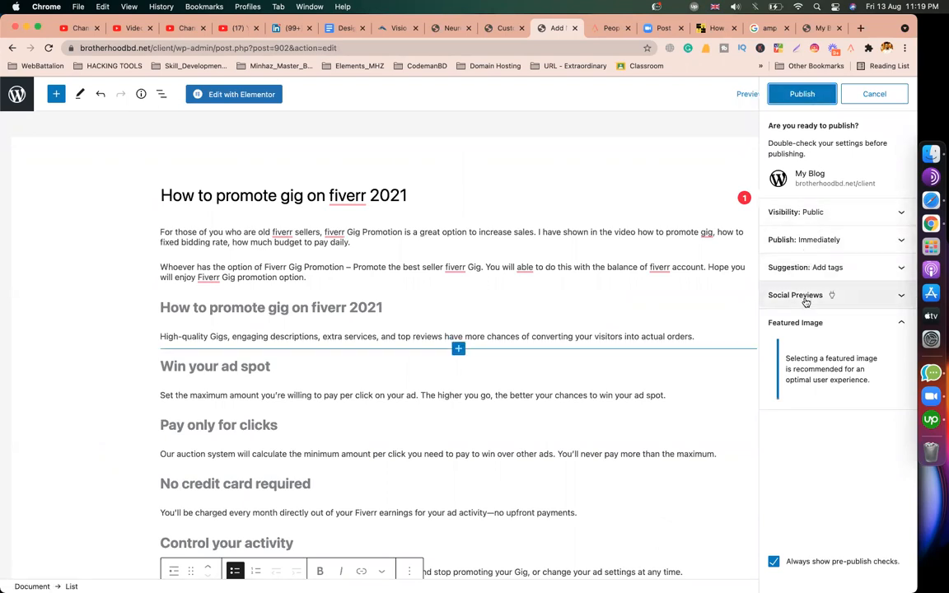
click(807, 322)
click(808, 322)
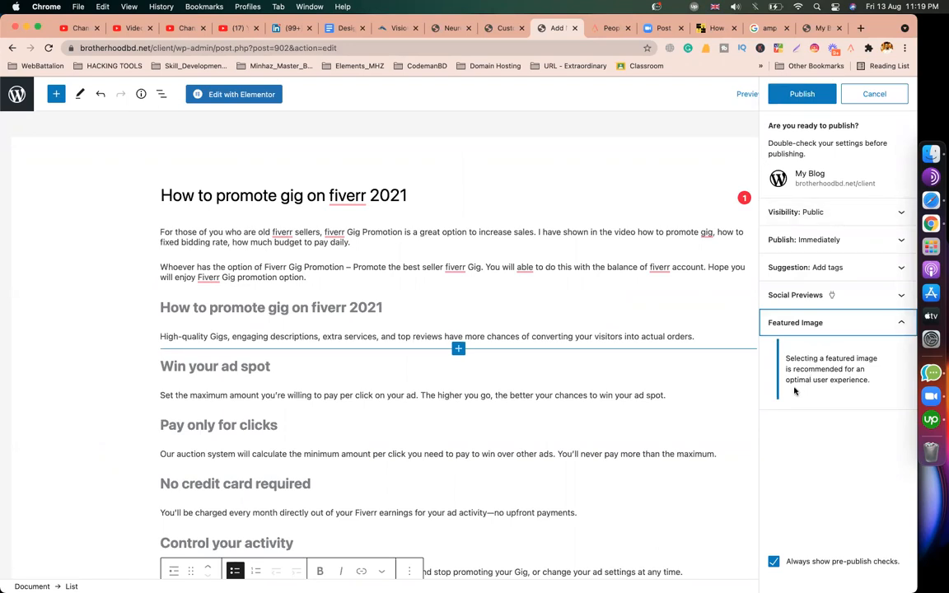
click(803, 328)
click(803, 328)
click(810, 96)
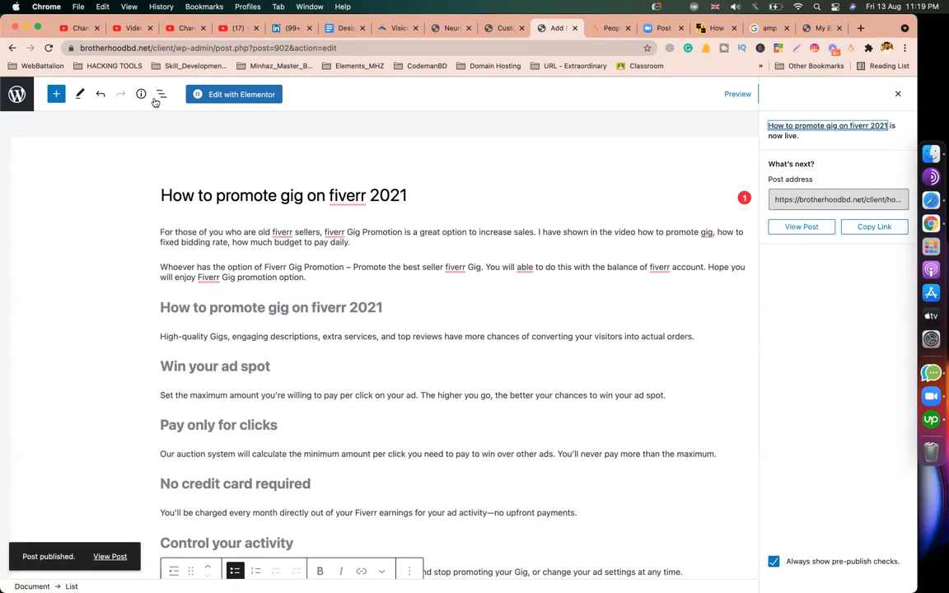
click(10, 93)
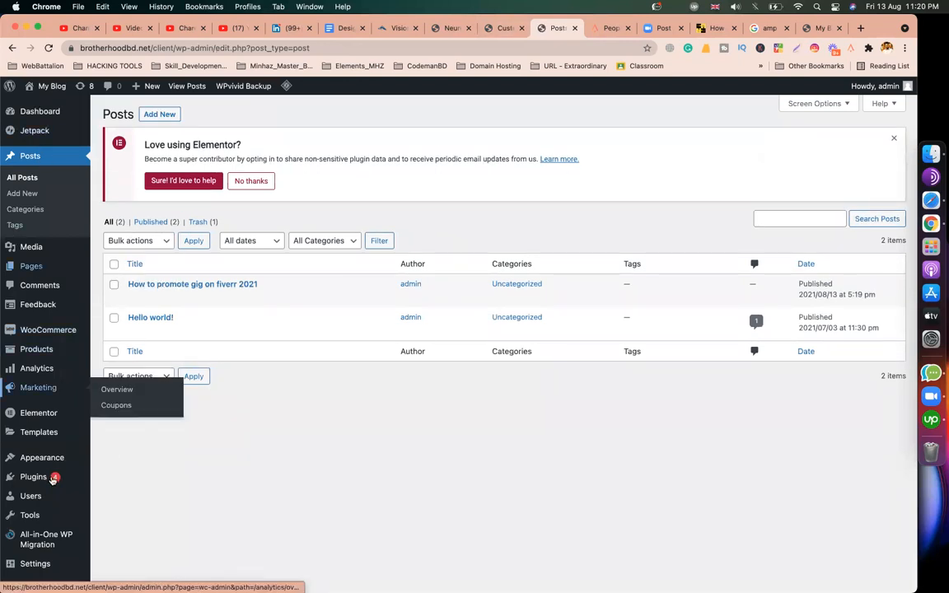
Step: Install the Classic Editor plugin from the featured plugins and activate it
mouse_move(37, 477)
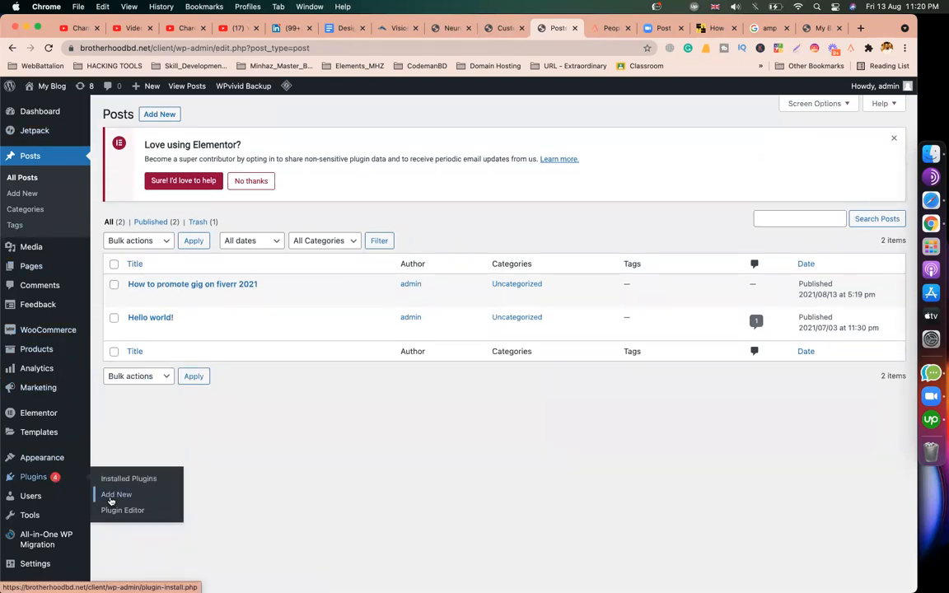
click(111, 498)
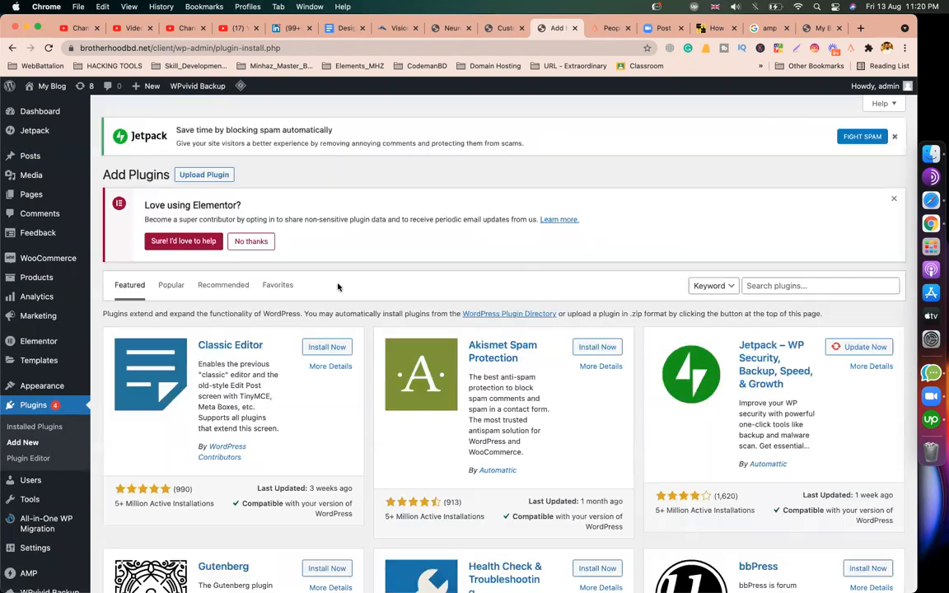
click(335, 352)
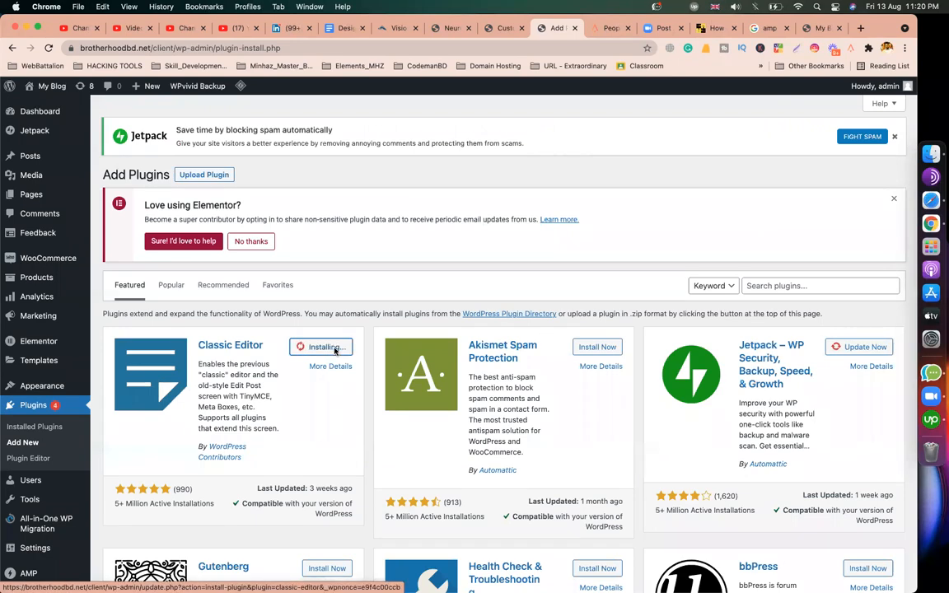
click(332, 347)
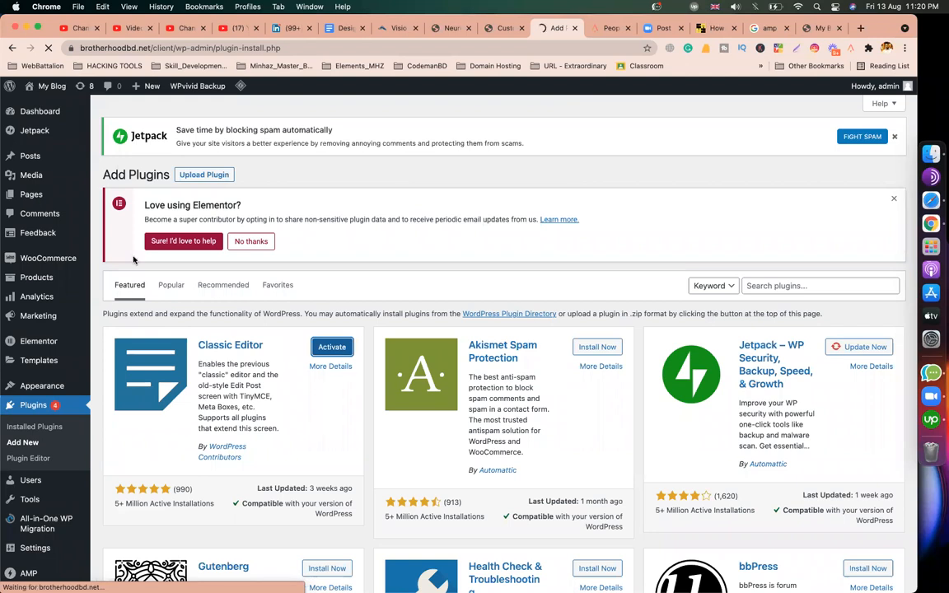
Step: Open the "How to promote gig on fiverr 2021" post for editing and find its featured image setting
mouse_move(35, 159)
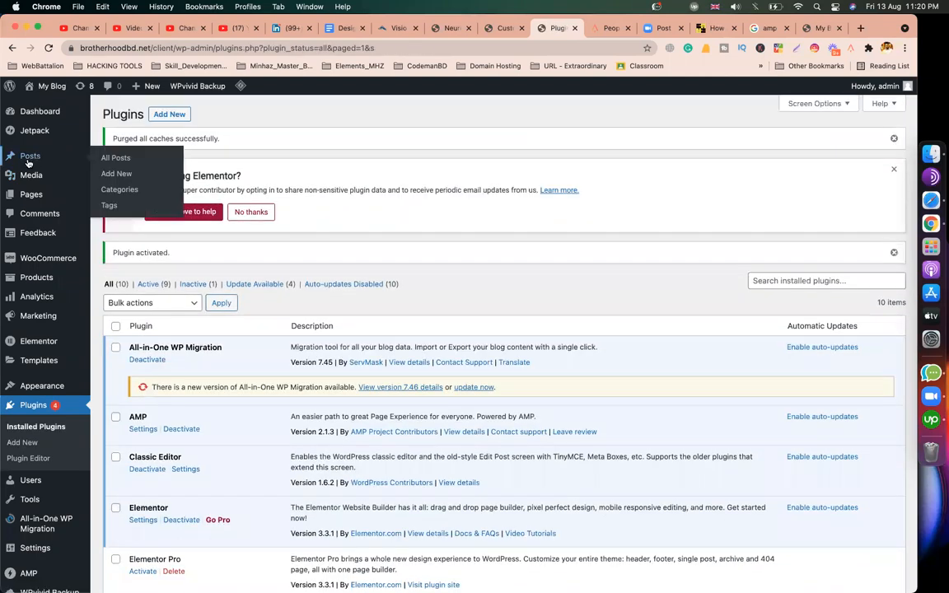
click(28, 162)
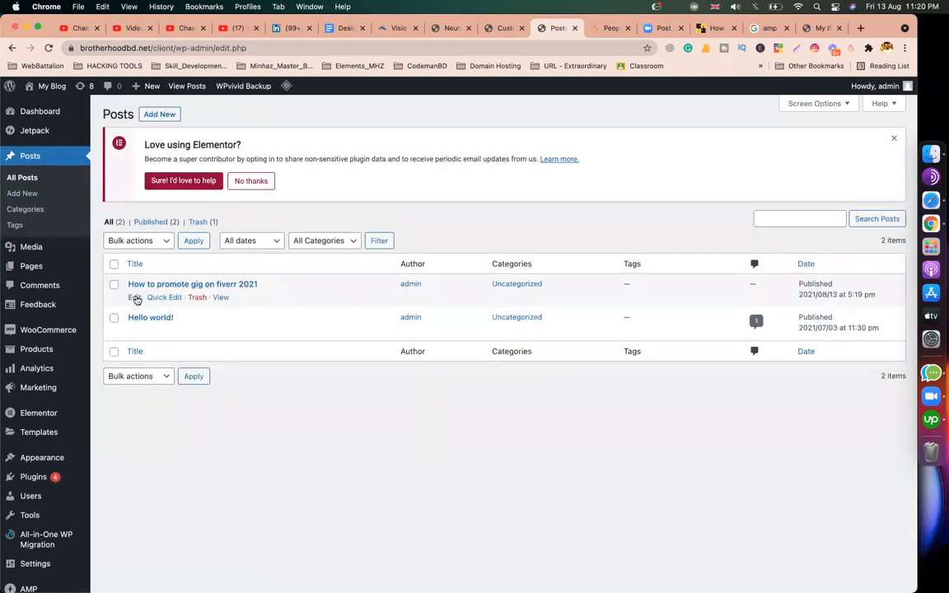
click(135, 298)
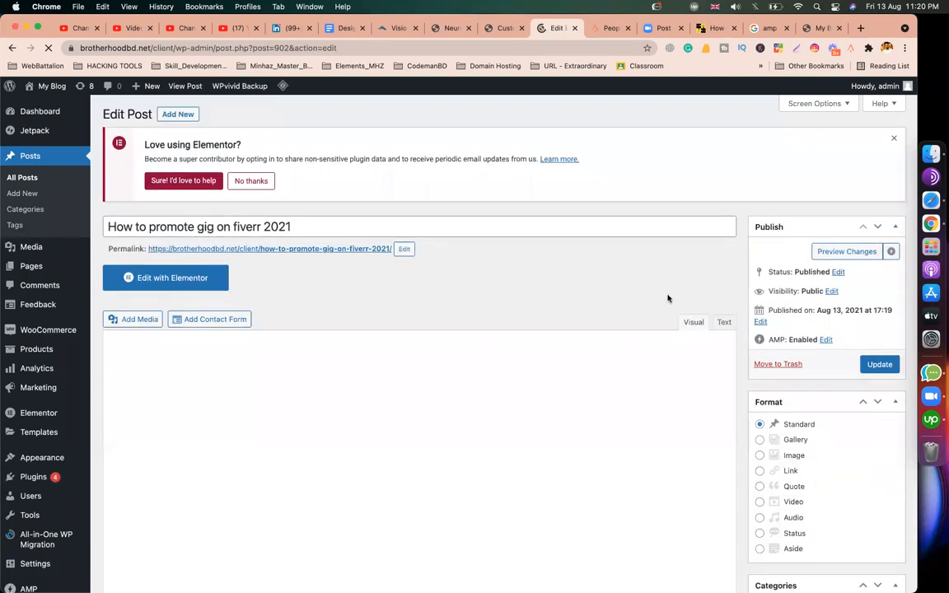
scroll(752, 328, down, 5)
scroll(751, 328, down, 3)
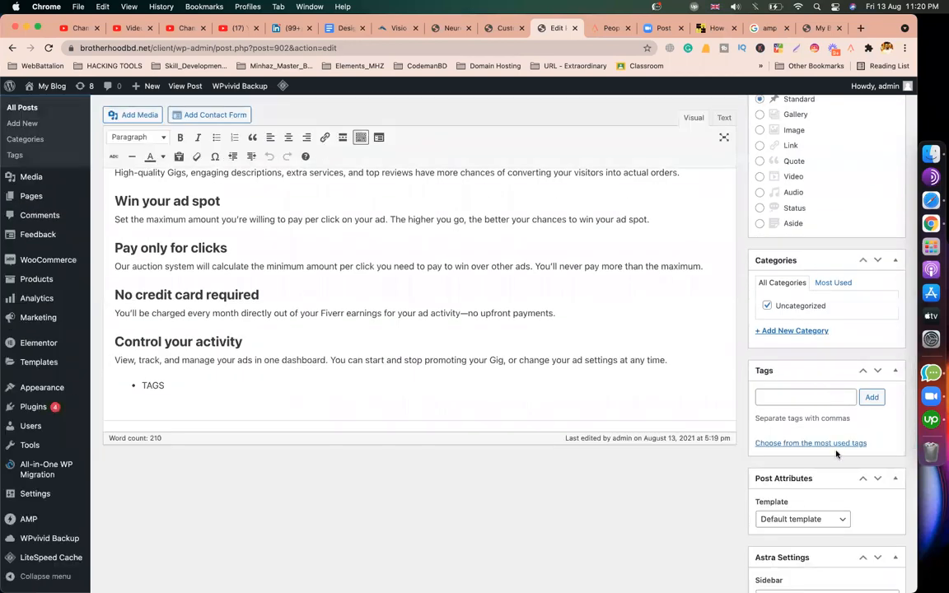
scroll(819, 466, down, 4)
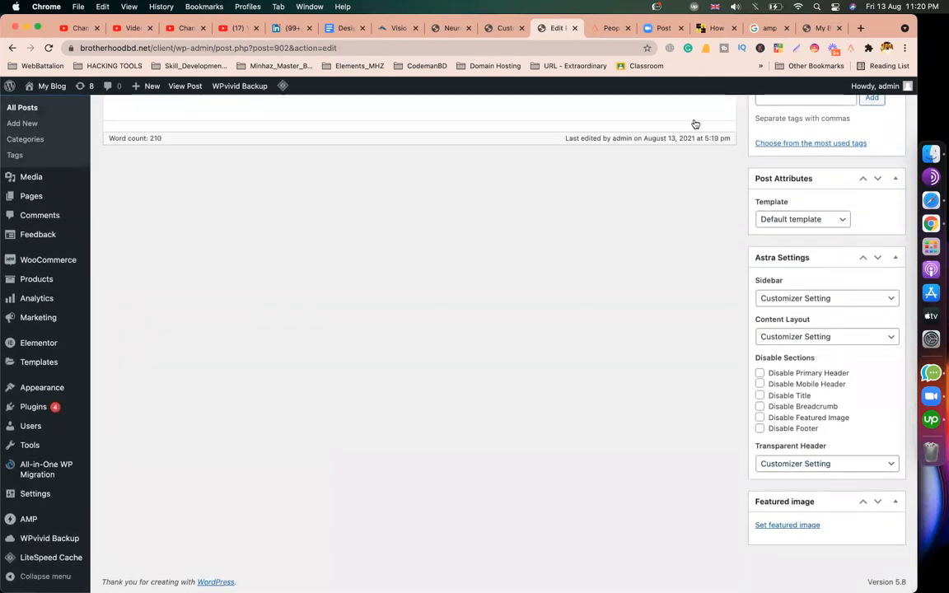
Step: Switch to the source blog article and save its Fiverr gig promotion banner to Downloads as a JPEG image
click(711, 29)
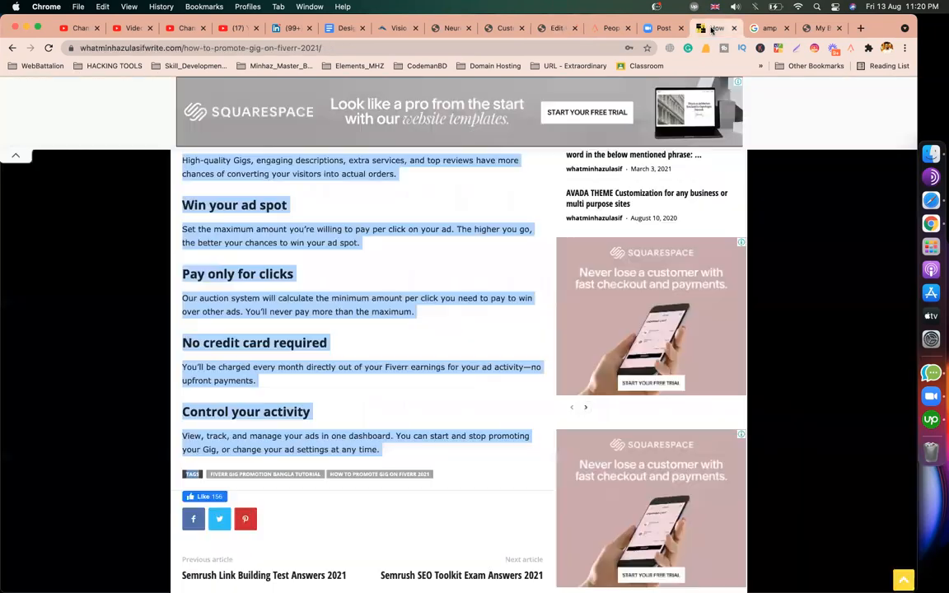
click(392, 476)
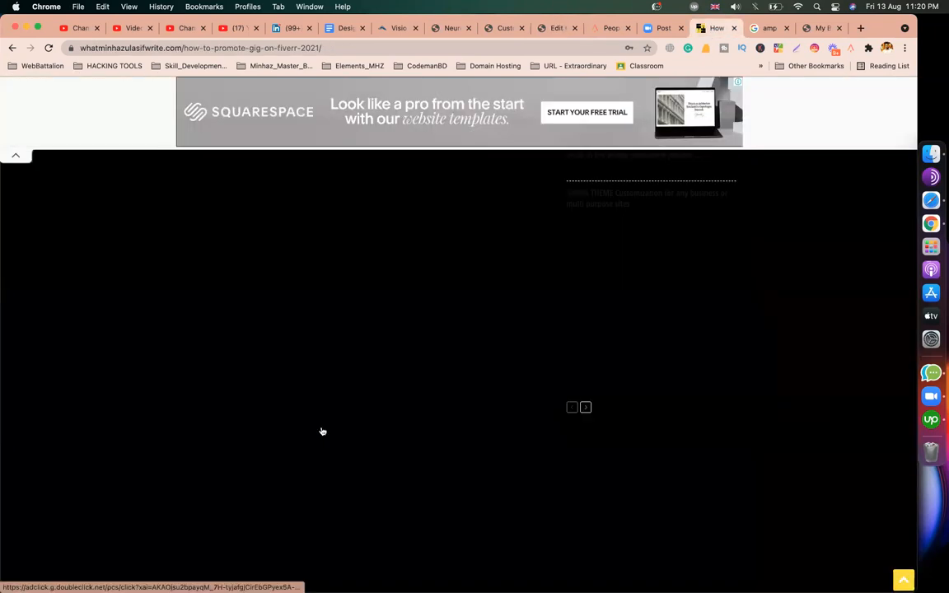
scroll(456, 385, down, 2)
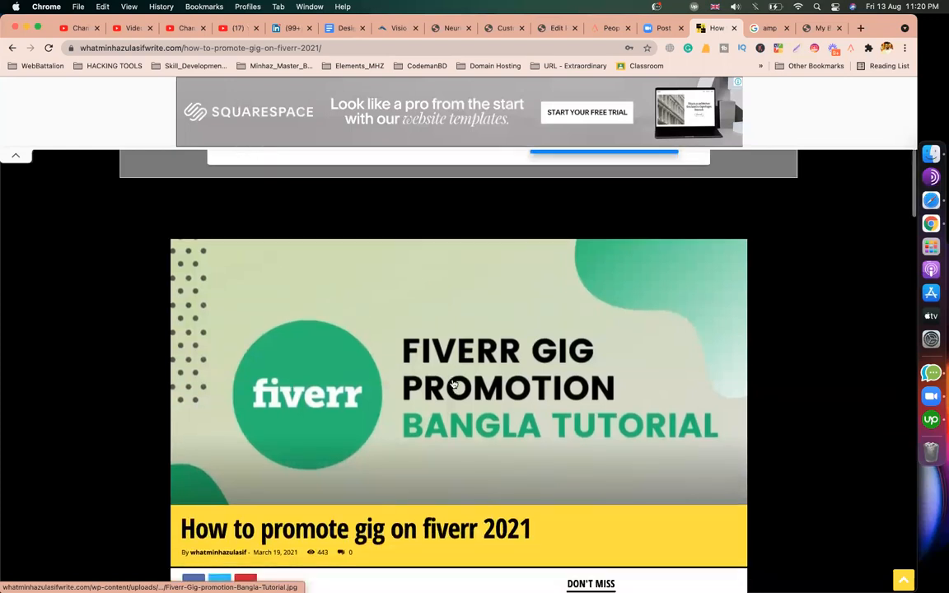
right_click(455, 384)
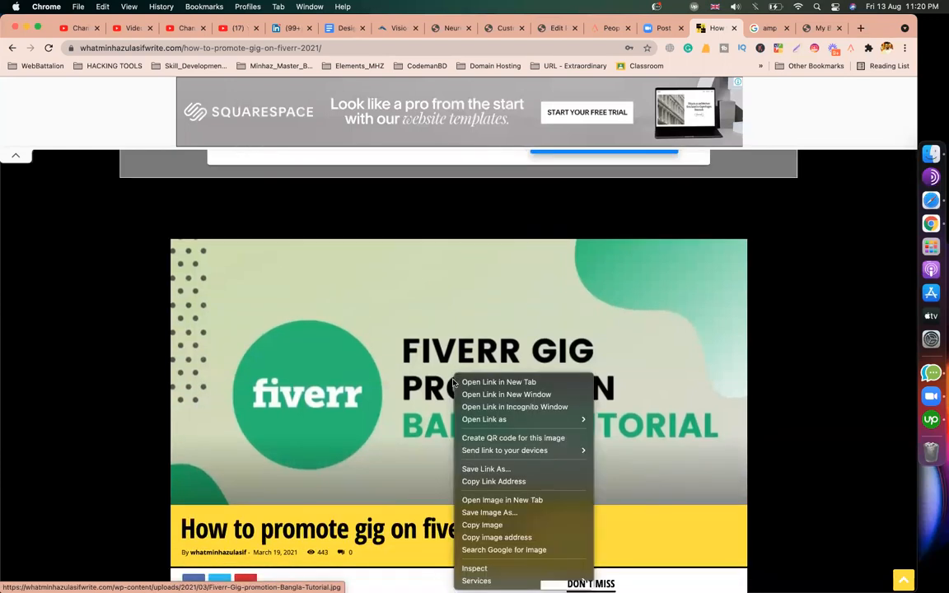
click(488, 512)
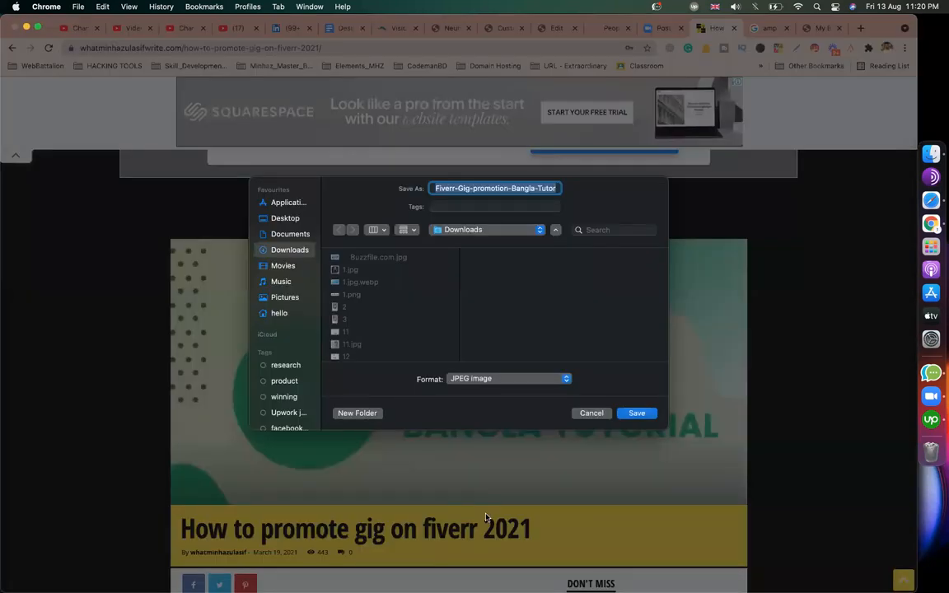
key(Escape)
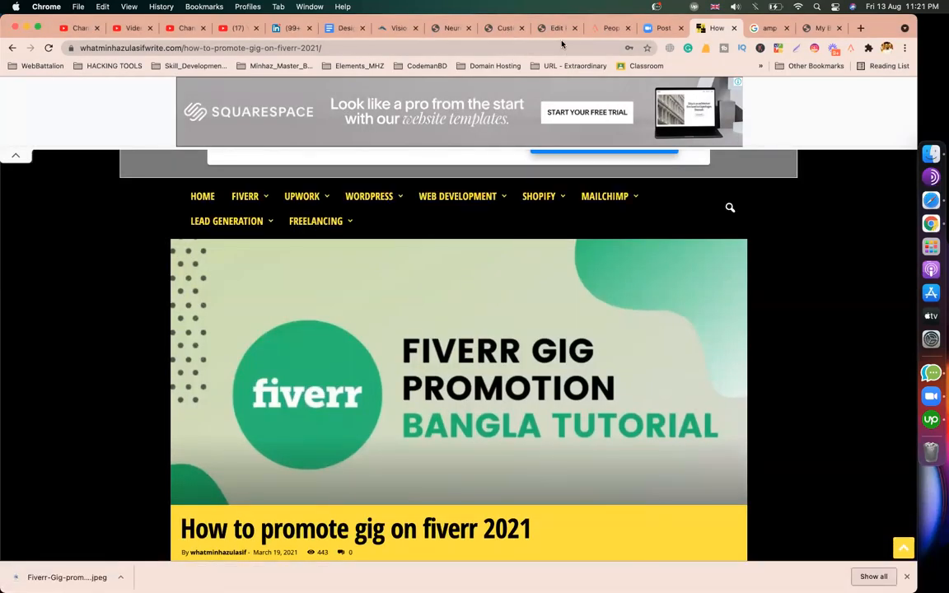
Step: Return to the post editor, set the downloaded Fiverr gig promotion banner as the post's featured image, and update the post
click(504, 28)
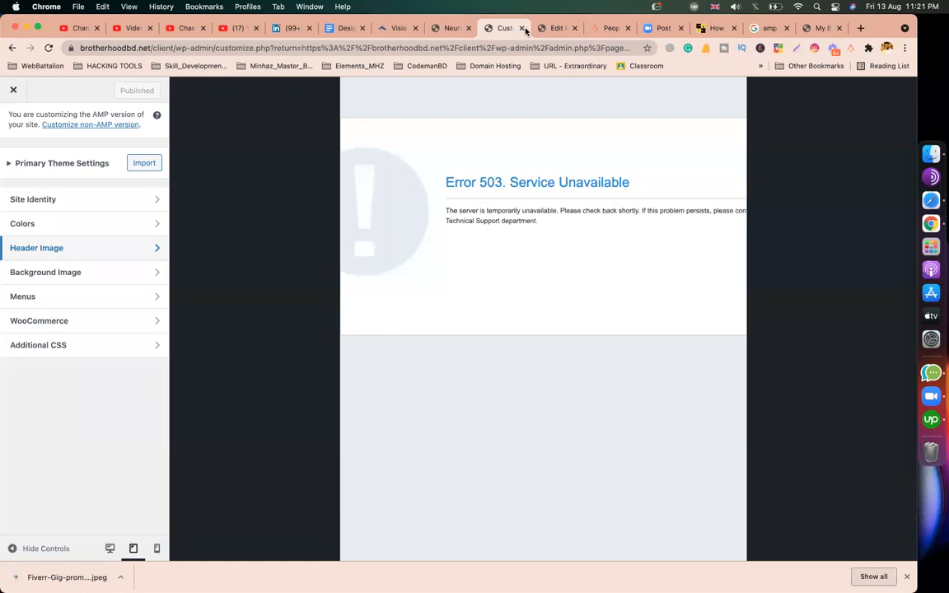
click(554, 28)
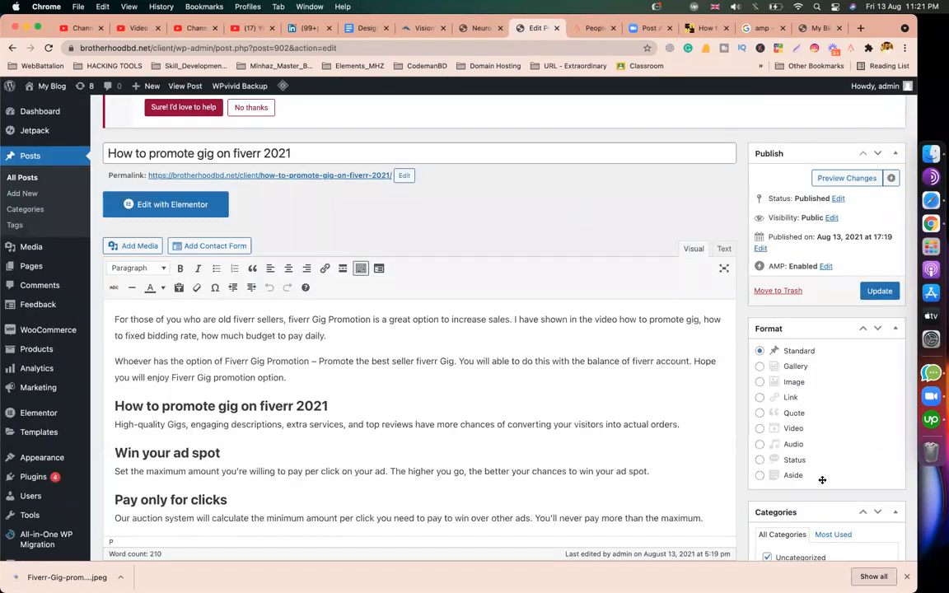
scroll(822, 479, down, 15)
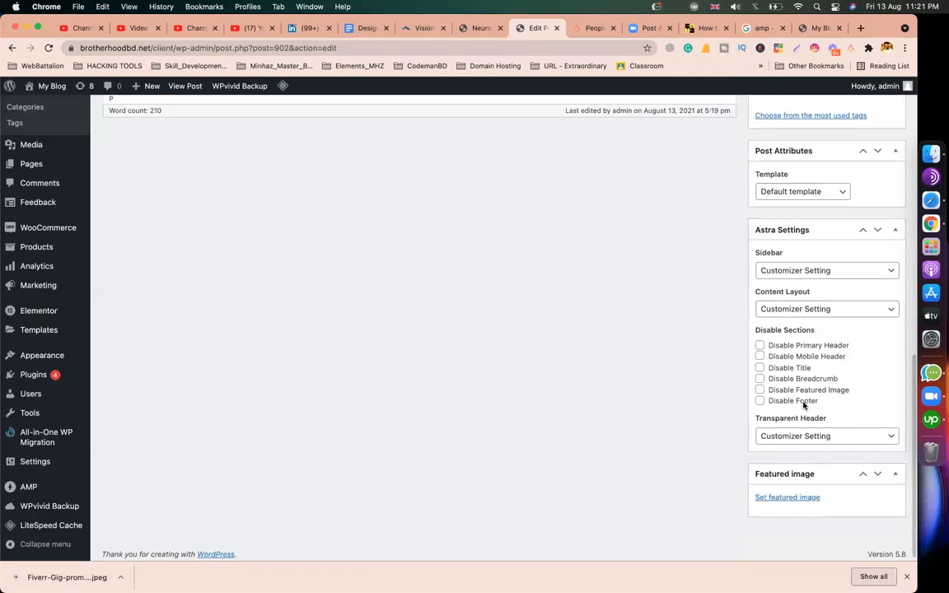
scroll(742, 379, up, 4)
scroll(720, 426, down, 4)
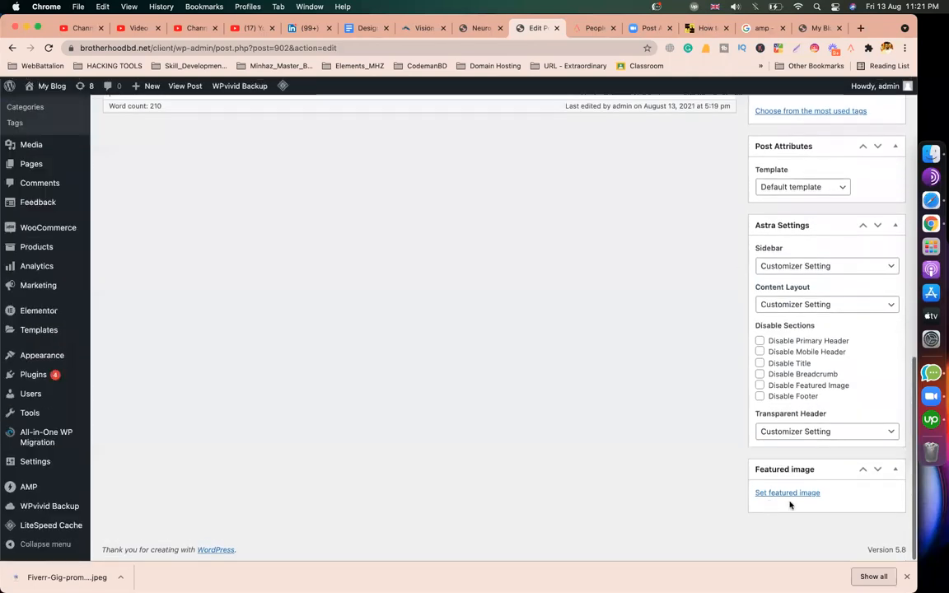
click(783, 494)
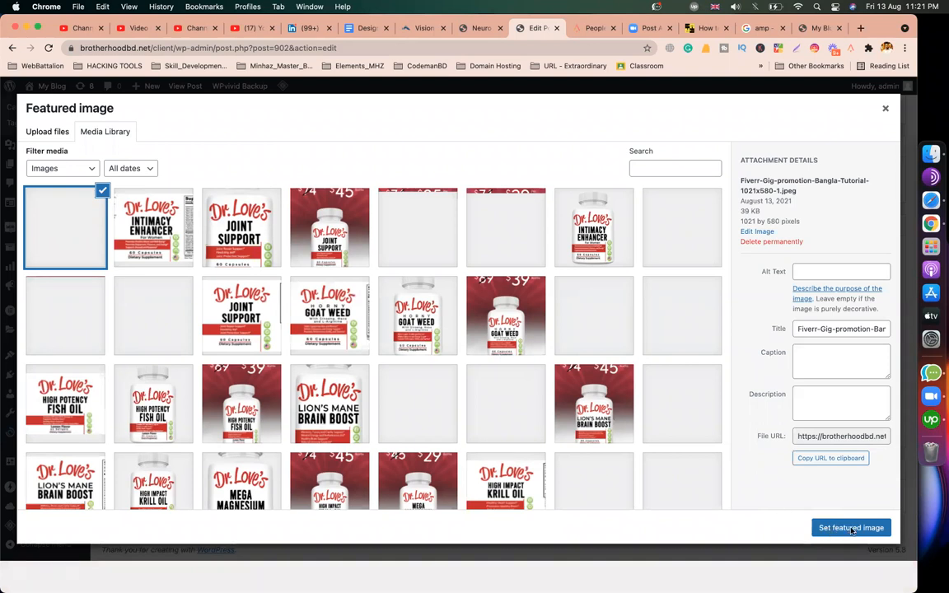
click(851, 528)
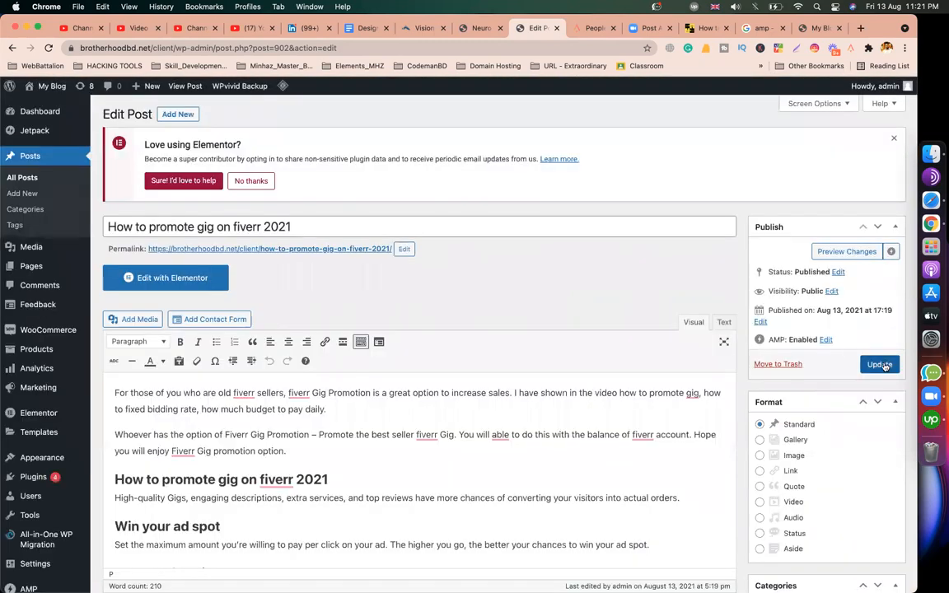
click(881, 364)
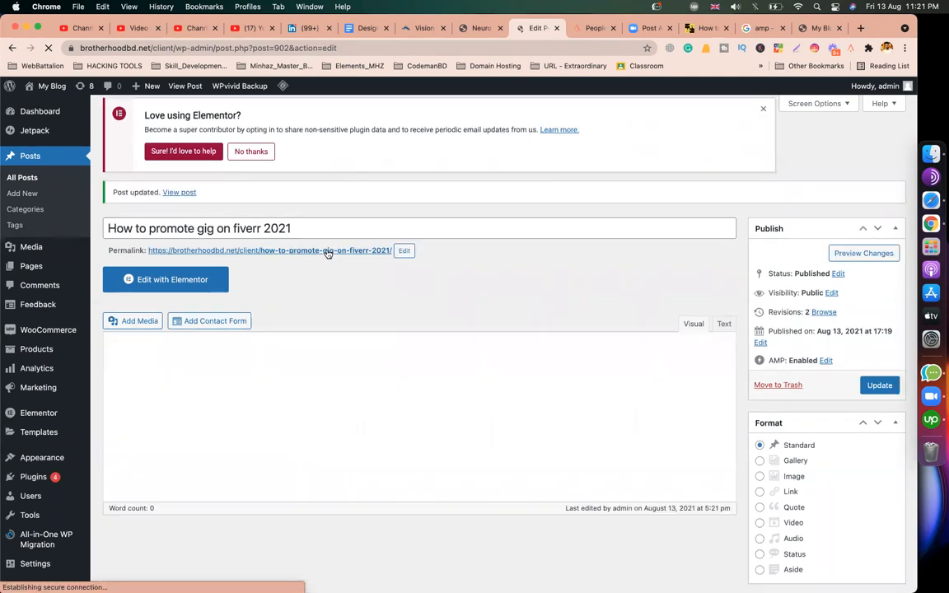
Step: Open the updated post in a new tab and look through its regular version
right_click(181, 225)
click(487, 57)
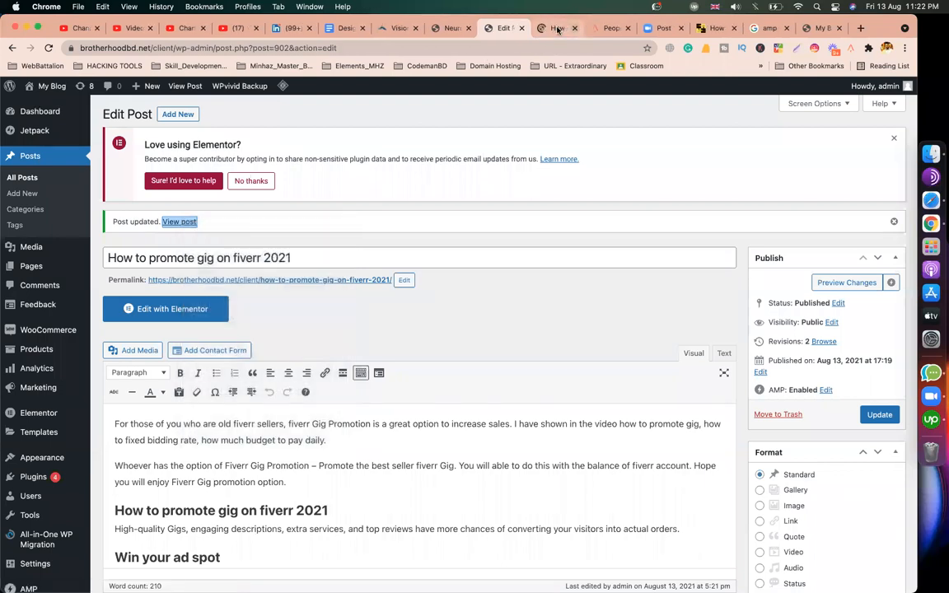
click(558, 29)
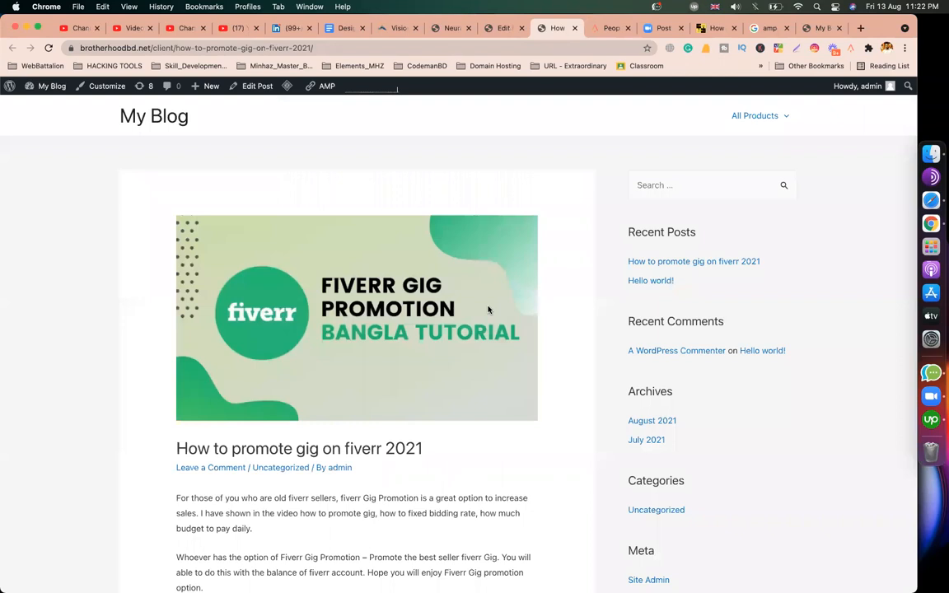
scroll(575, 409, down, 10)
scroll(577, 411, up, 10)
Step: Copy the post's address into a new tab and load it with "?amp" appended
click(317, 48)
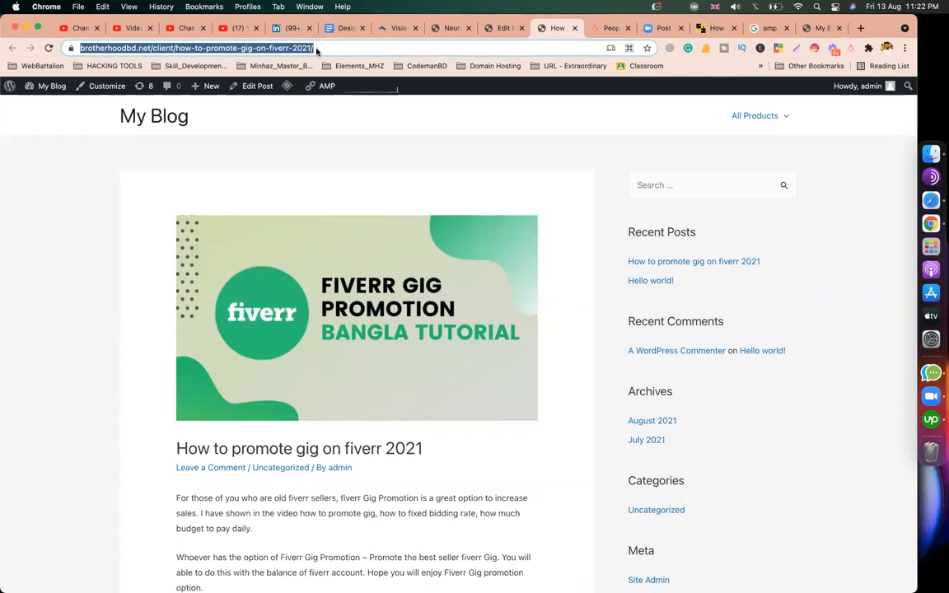
key(super+c)
key(super+t)
key(super+v)
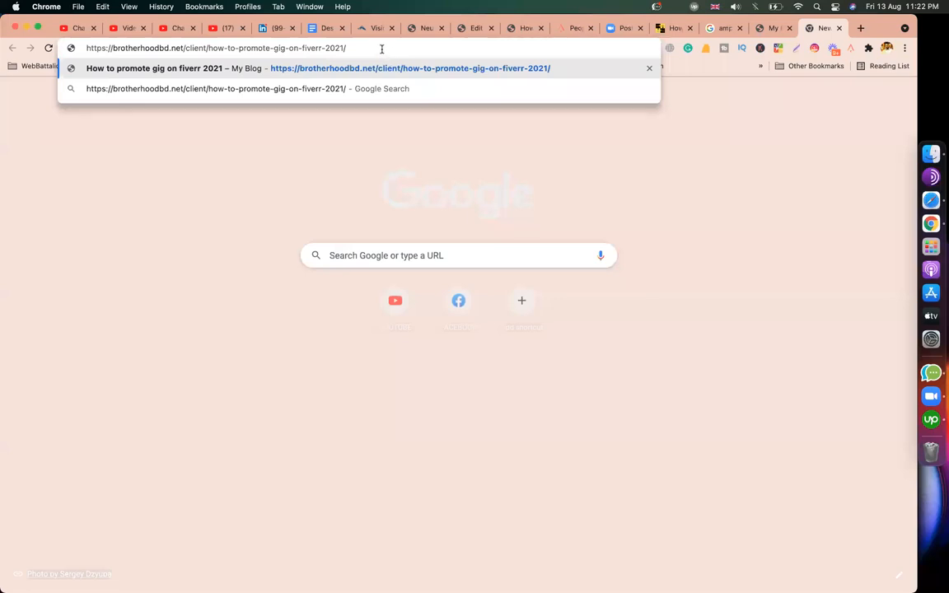
text(?amp)
key(Return)
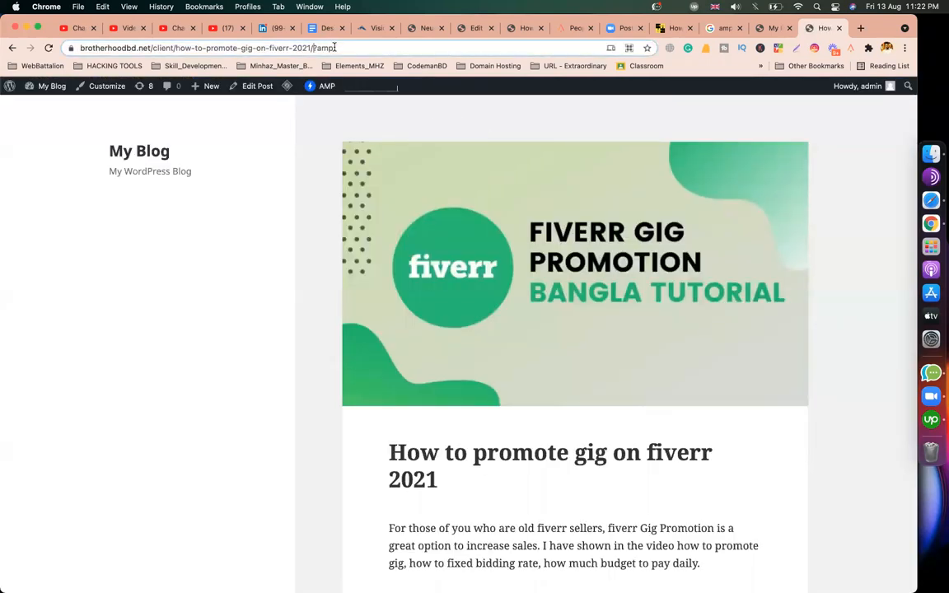
Step: Check the post's AMP page and place its browser tab directly beside the regular post's tab
drag(335, 47, 360, 48)
click(854, 175)
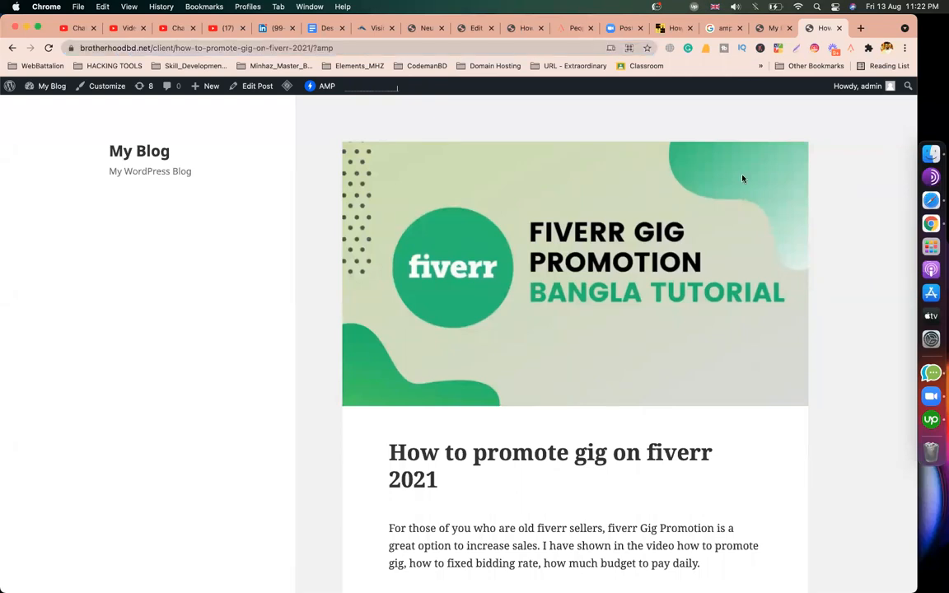
scroll(742, 180, down, 1)
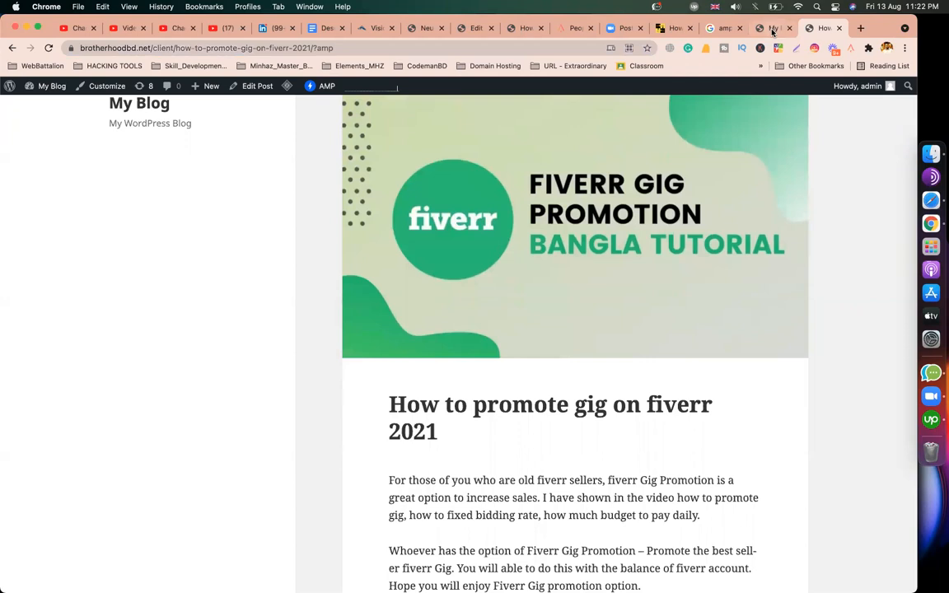
click(773, 29)
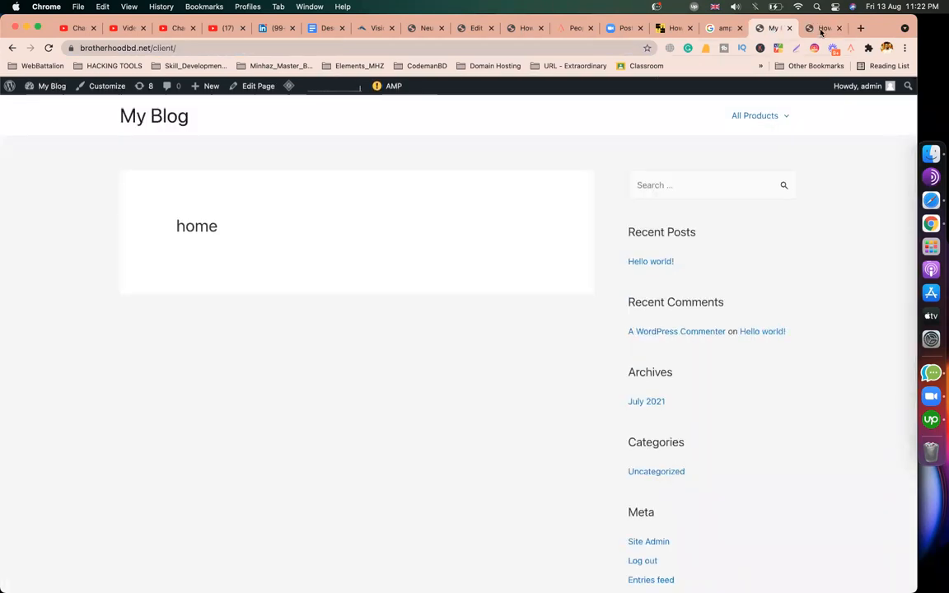
key(ctrl+Tab)
drag(824, 29, 556, 31)
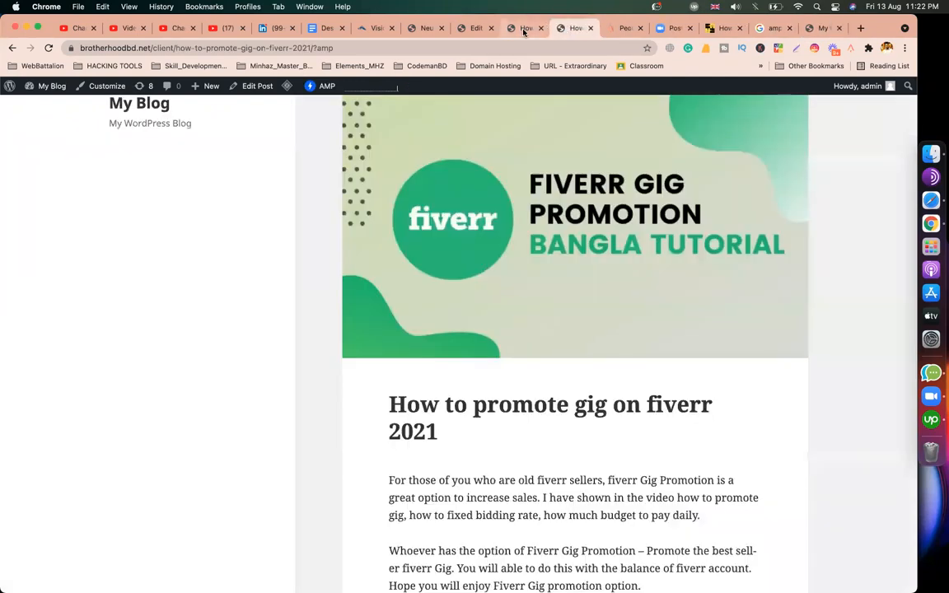
Step: Compare the regular post with its AMP version, highlighting the "?amp" suffix in the AMP address
click(523, 32)
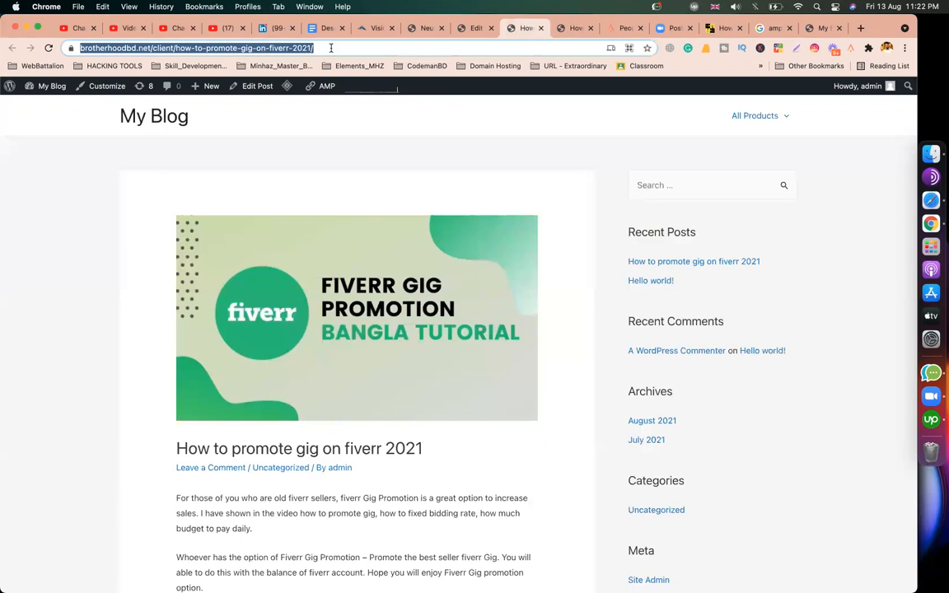
click(575, 30)
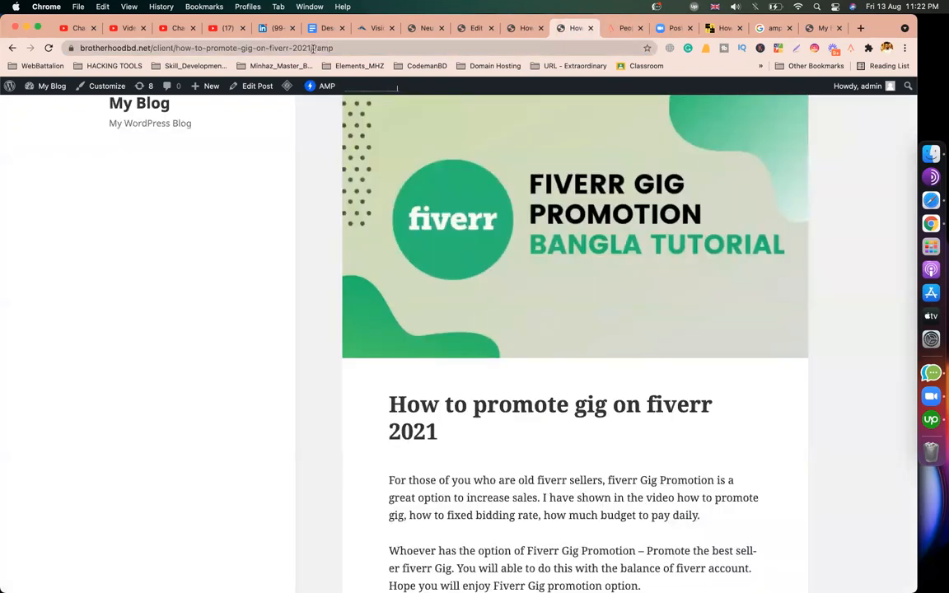
drag(314, 48, 373, 46)
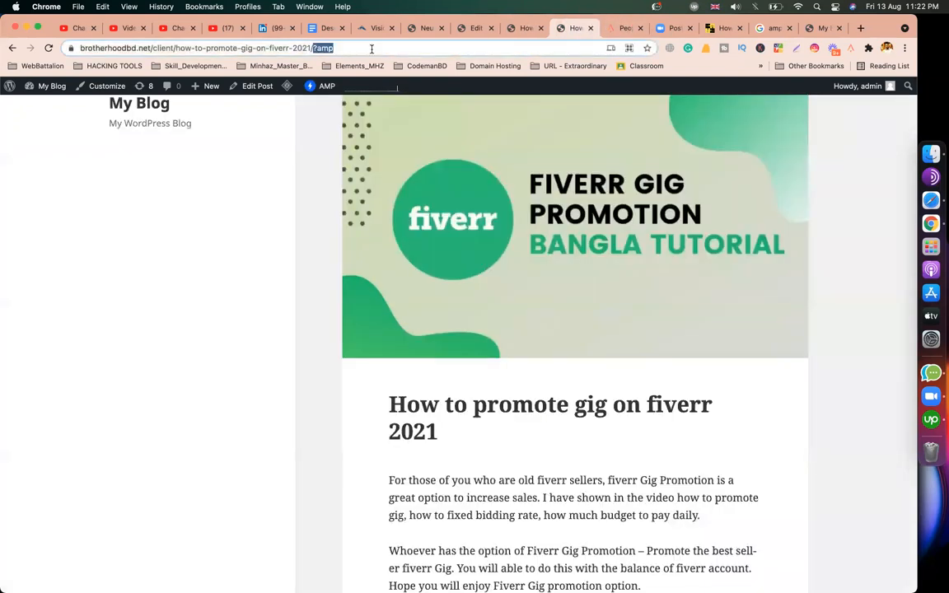
click(516, 31)
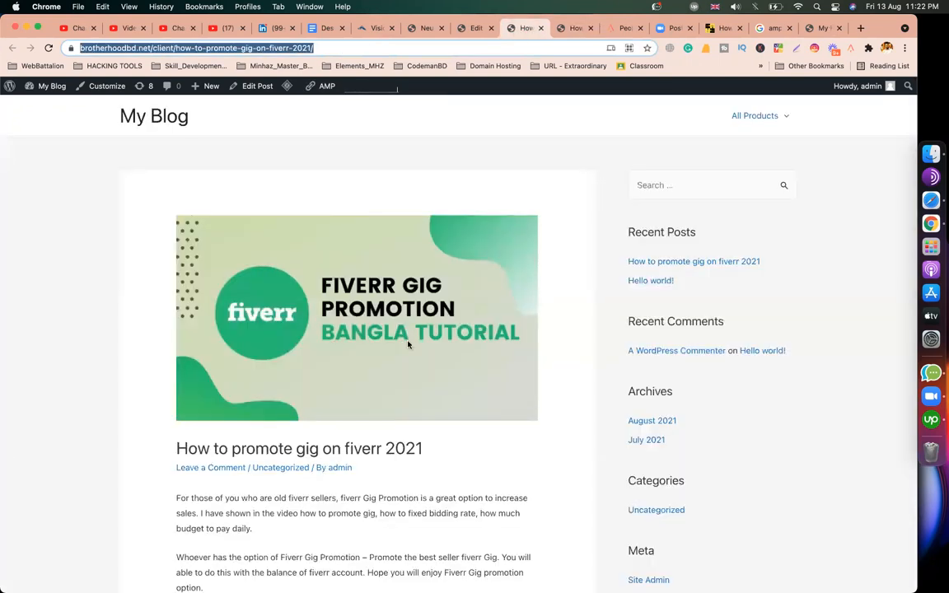
Step: Read through the regular version of the post from the featured image down to the comment section
scroll(408, 344, down, 5)
scroll(407, 344, up, 2)
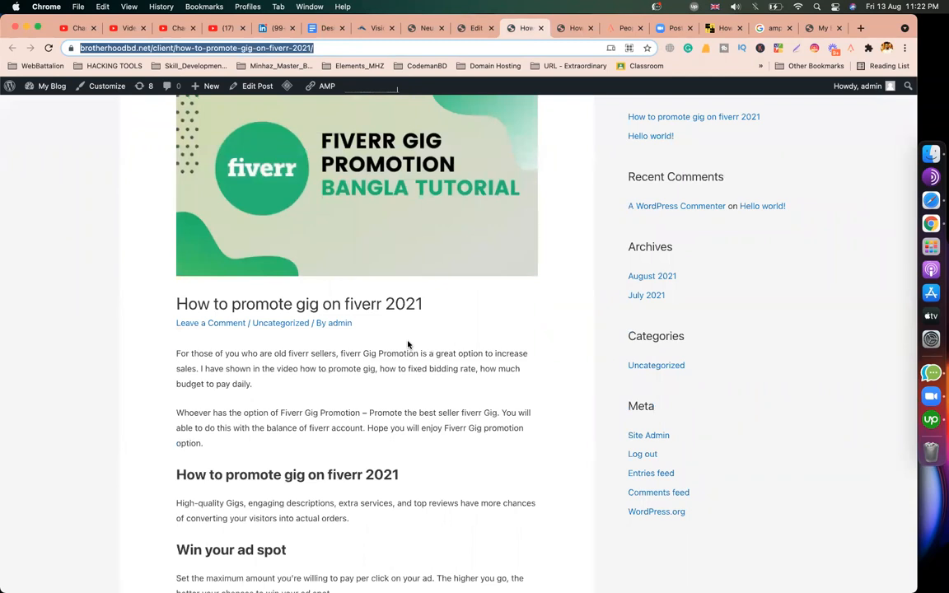
scroll(236, 385, down, 1)
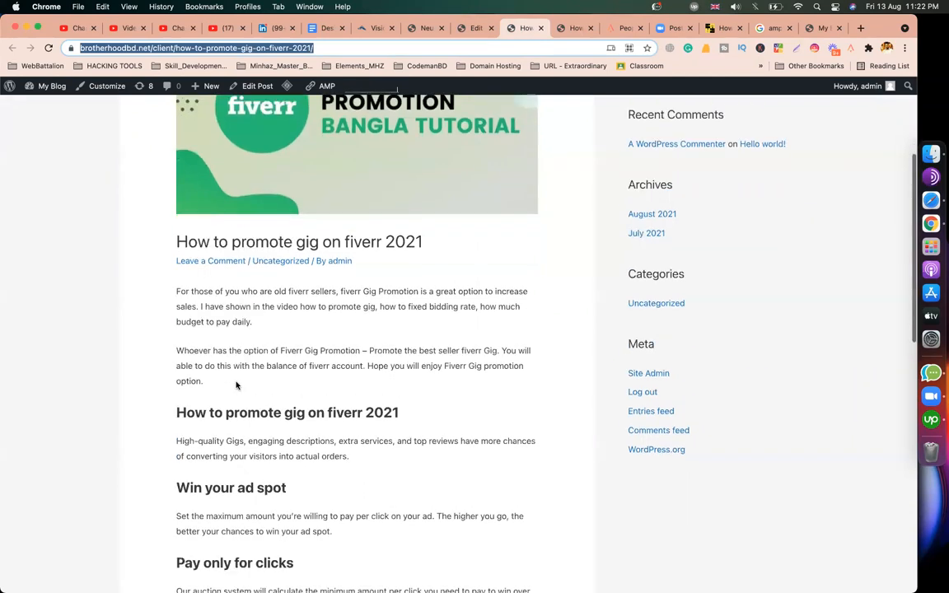
scroll(237, 385, down, 8)
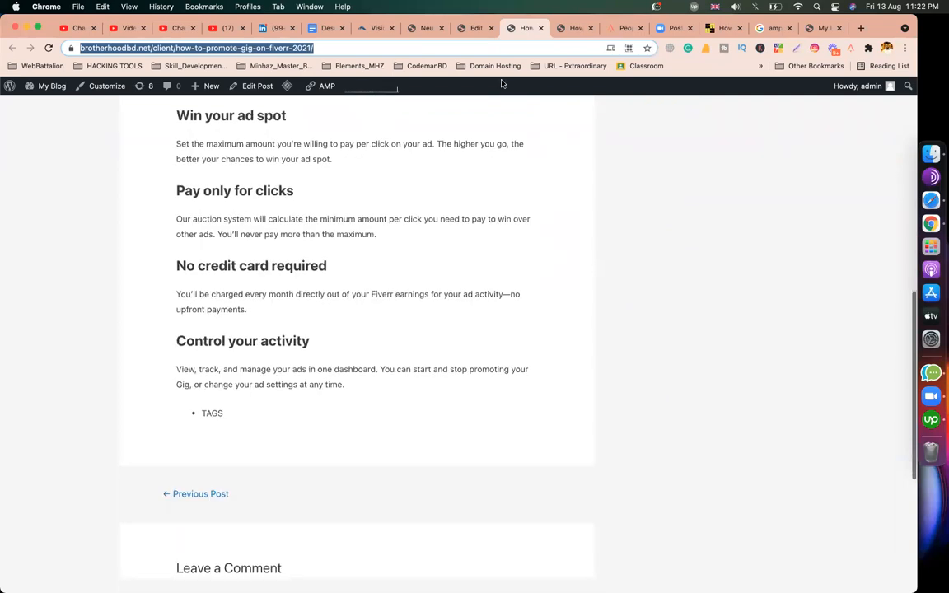
Step: Switch to the post's AMP version and read its content down to the tags at the end
click(562, 29)
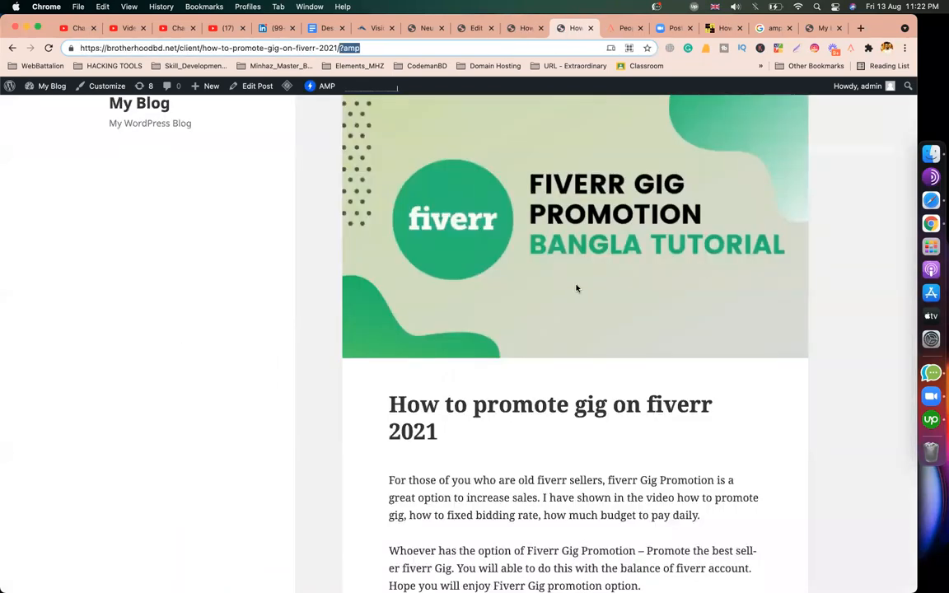
scroll(621, 356, down, 7)
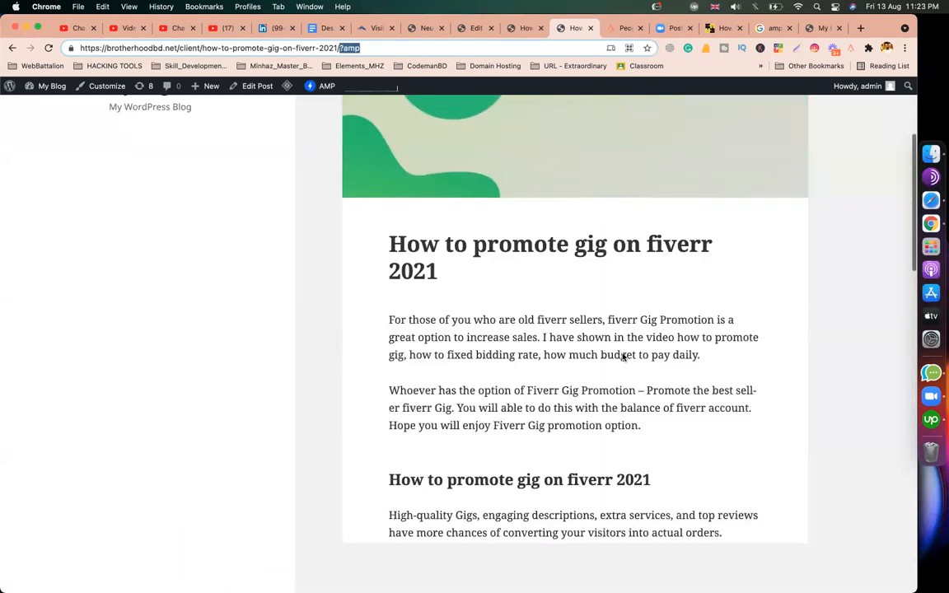
drag(406, 158, 568, 393)
click(568, 394)
scroll(569, 397, down, 1)
scroll(569, 397, down, 3)
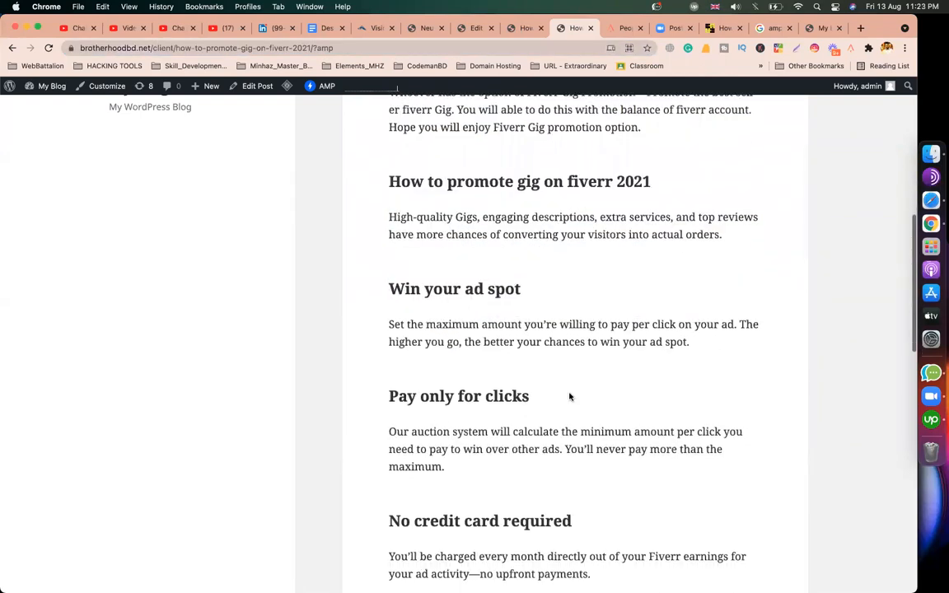
scroll(568, 393, down, 6)
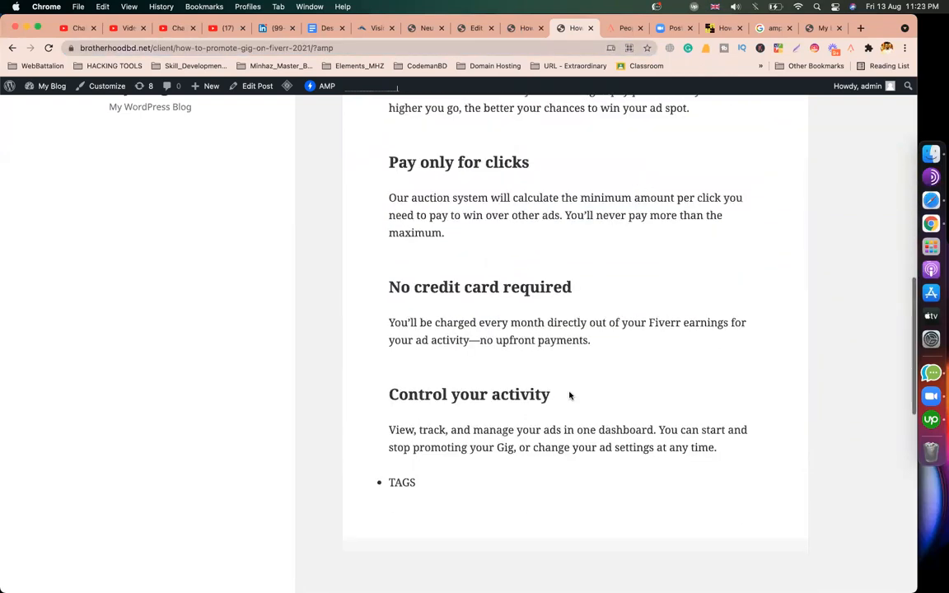
Step: Compare the header and featured image layout at the start of the regular post with its AMP version
click(520, 29)
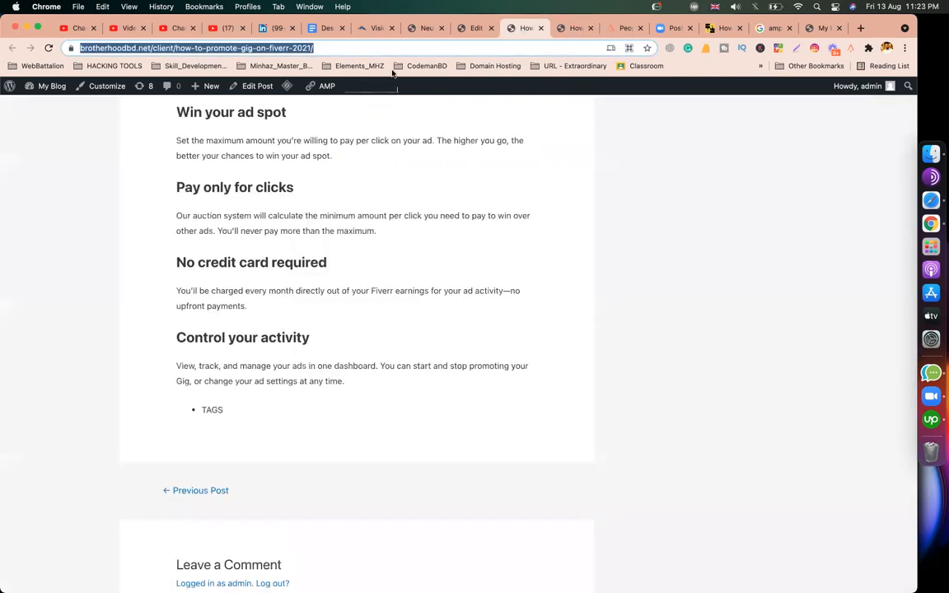
scroll(212, 270, up, 8)
scroll(211, 271, up, 5)
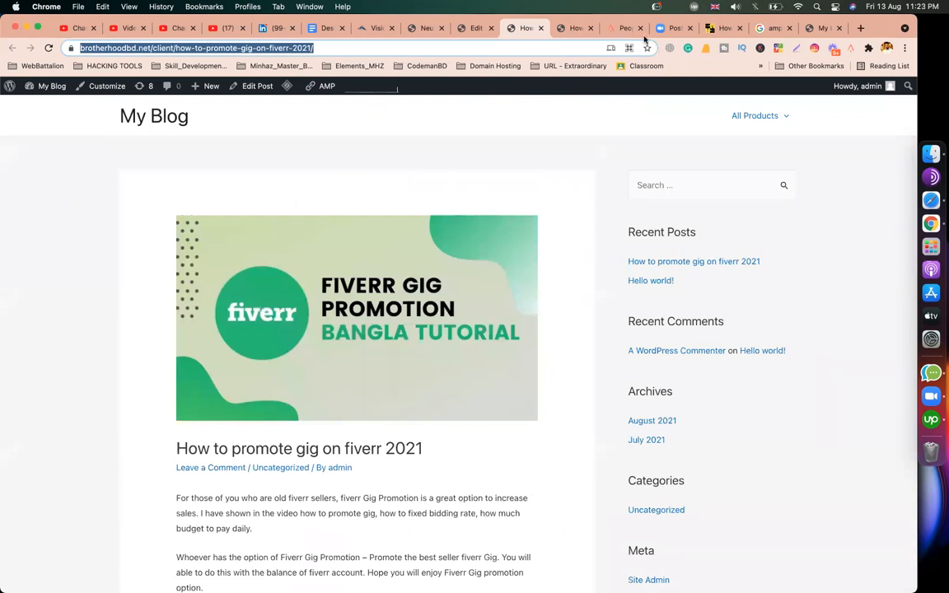
click(574, 29)
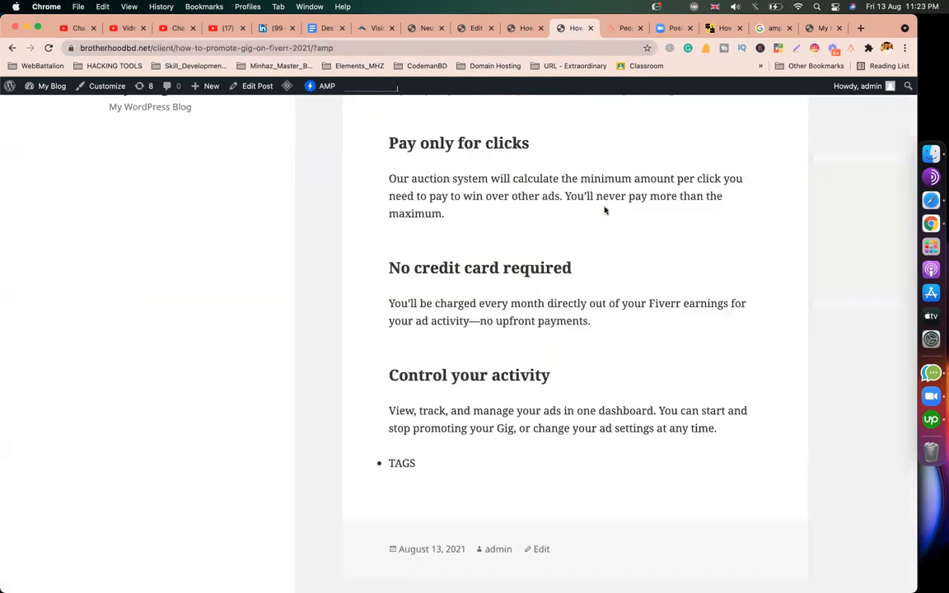
scroll(577, 265, up, 20)
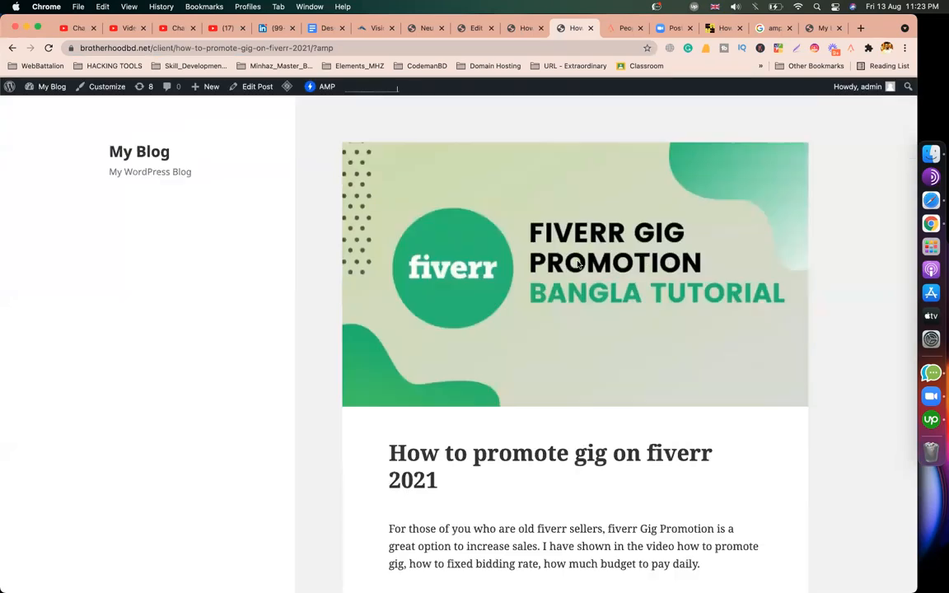